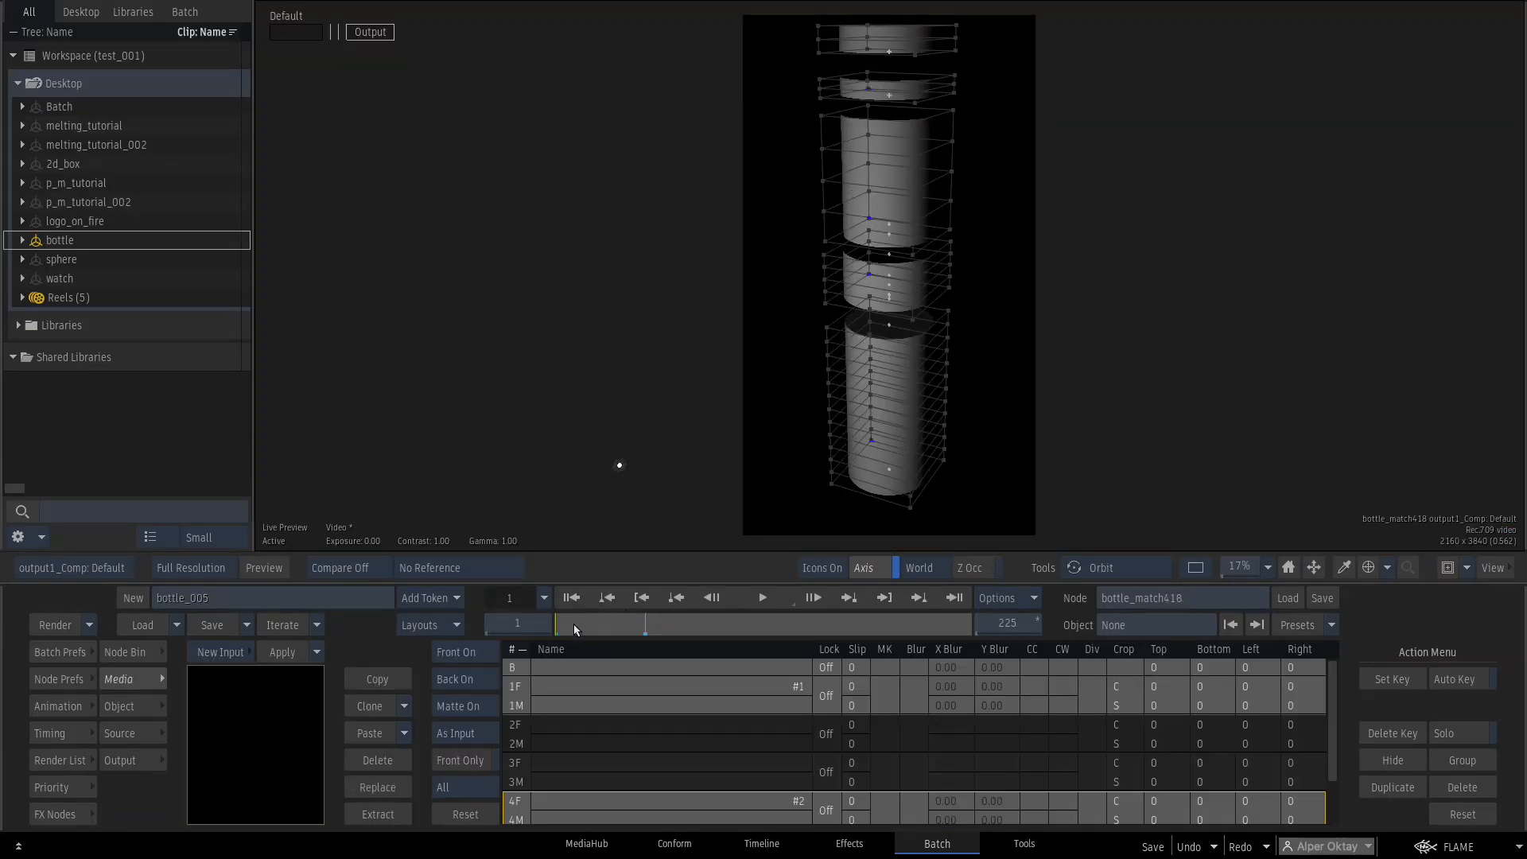
Scrub the clip through the Action, motion-vector and camera analysis tracker views.
{"action": "left_click_drag", "start_coordinate": [575, 629], "coordinate": [645, 611]}
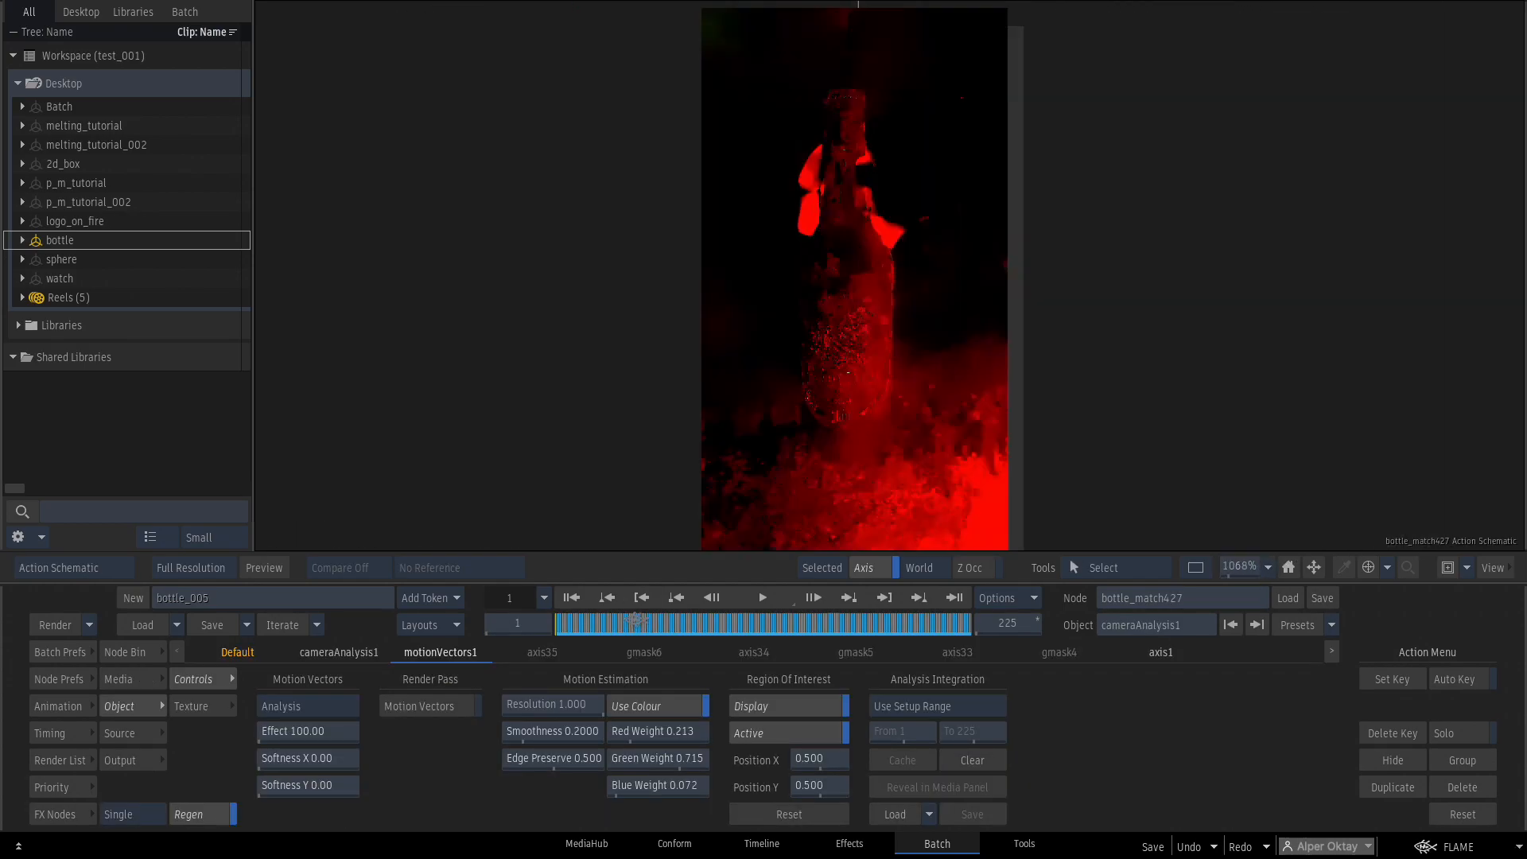
{"action": "left_click_drag", "start_coordinate": [664, 616], "coordinate": [680, 610]}
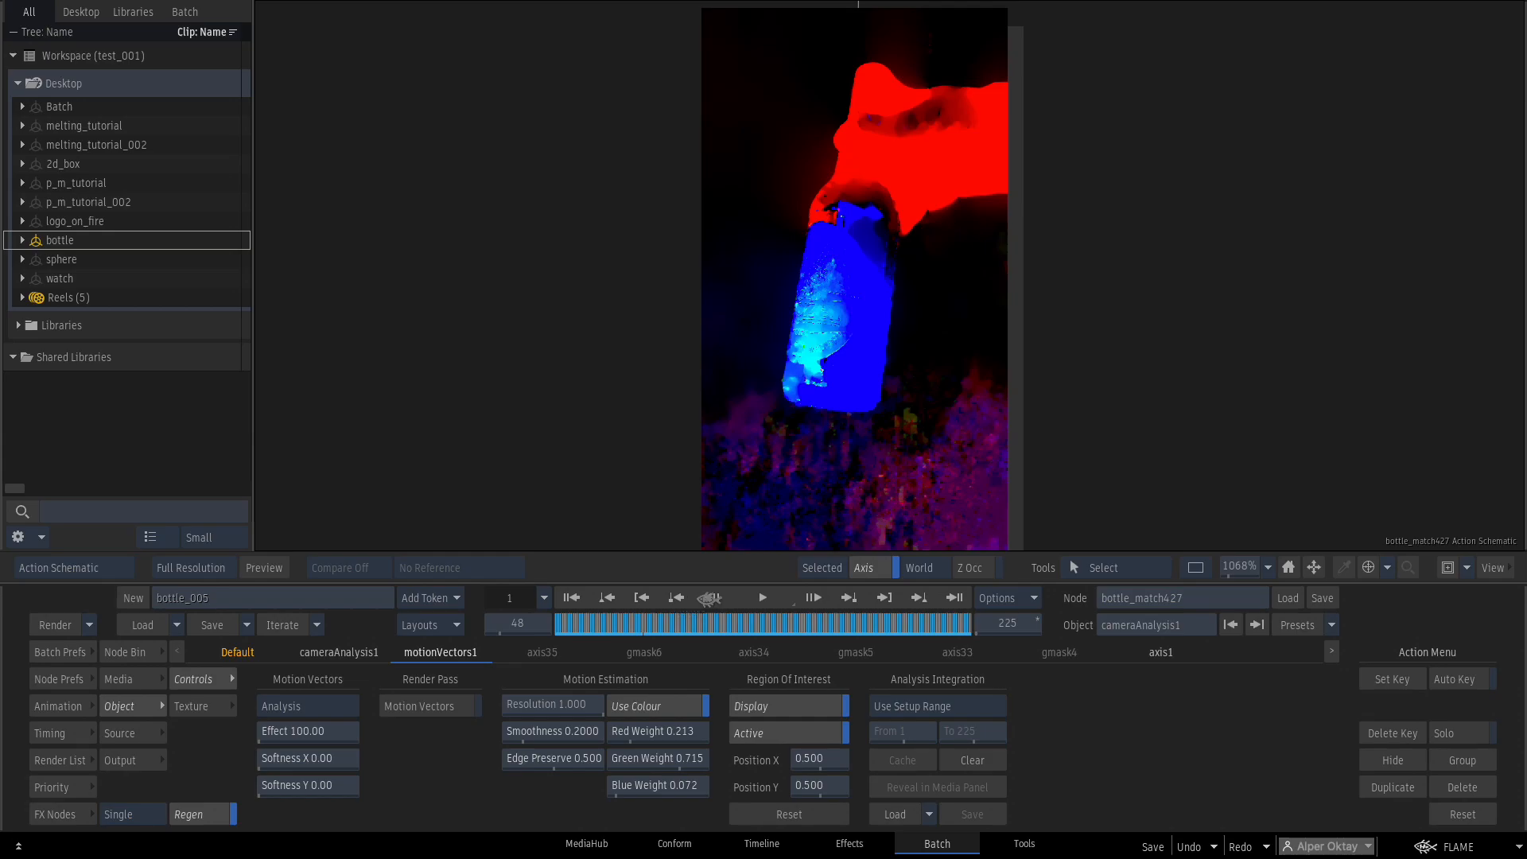
{"action": "key", "text": "F8"}
{"action": "left_click_drag", "start_coordinate": [1203, 392], "coordinate": [1156, 293]}
{"action": "left_click", "coordinate": [573, 598]}
{"action": "left_click_drag", "start_coordinate": [570, 622], "coordinate": [819, 559]}
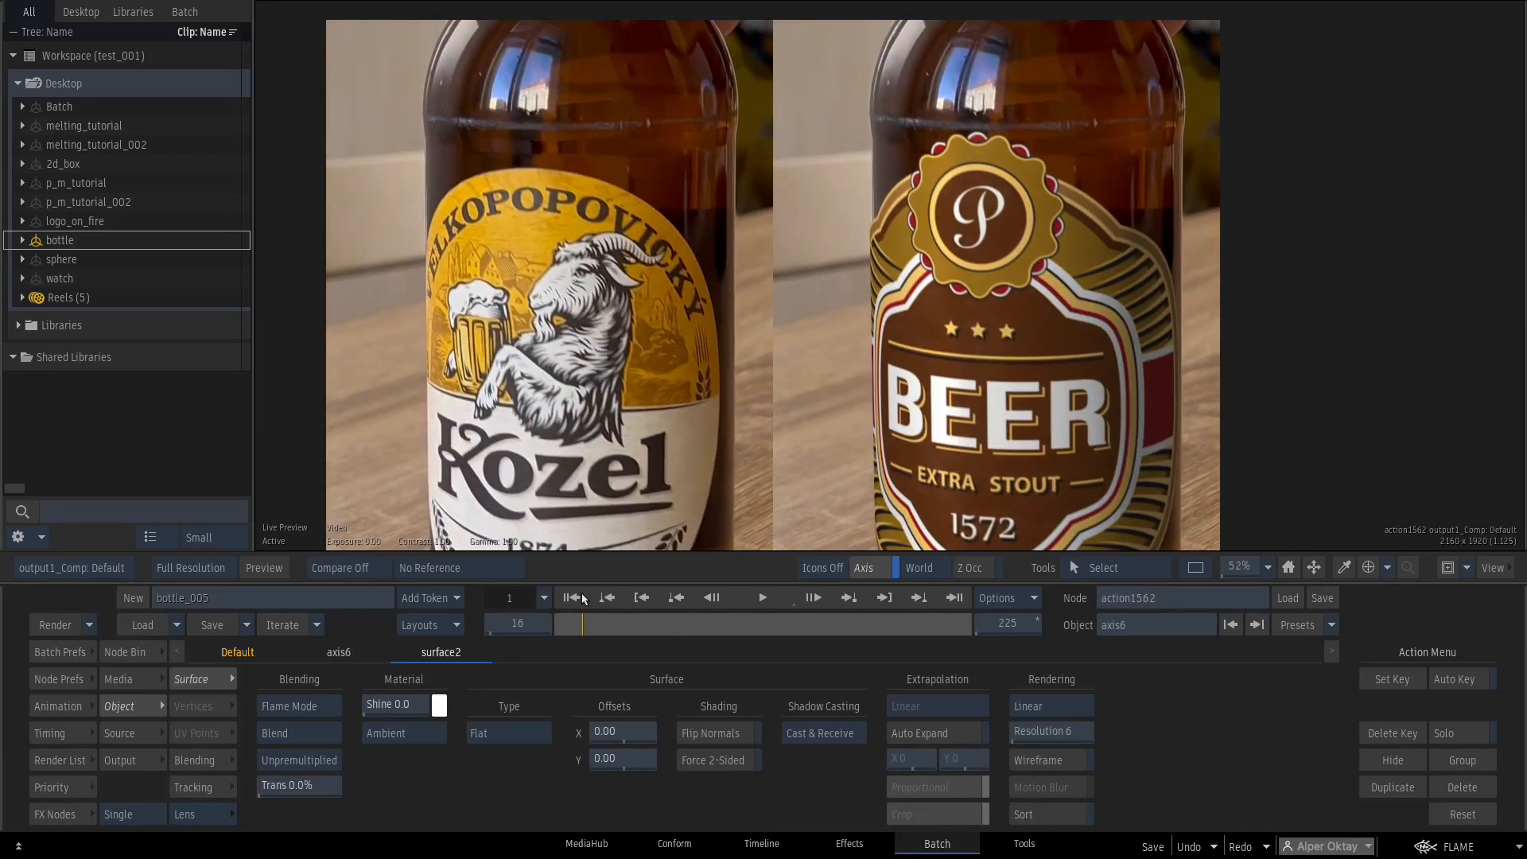
Open the final Action's composite and scrub to compare the original Kozel and BEER labels.
{"action": "left_click_drag", "start_coordinate": [581, 599], "coordinate": [741, 557]}
{"action": "key", "text": "Escape"}
{"action": "left_click_drag", "start_coordinate": [904, 304], "coordinate": [885, 161]}
{"action": "double_click", "coordinate": [910, 279]}
{"action": "left_click_drag", "start_coordinate": [859, 338], "coordinate": [847, 372]}
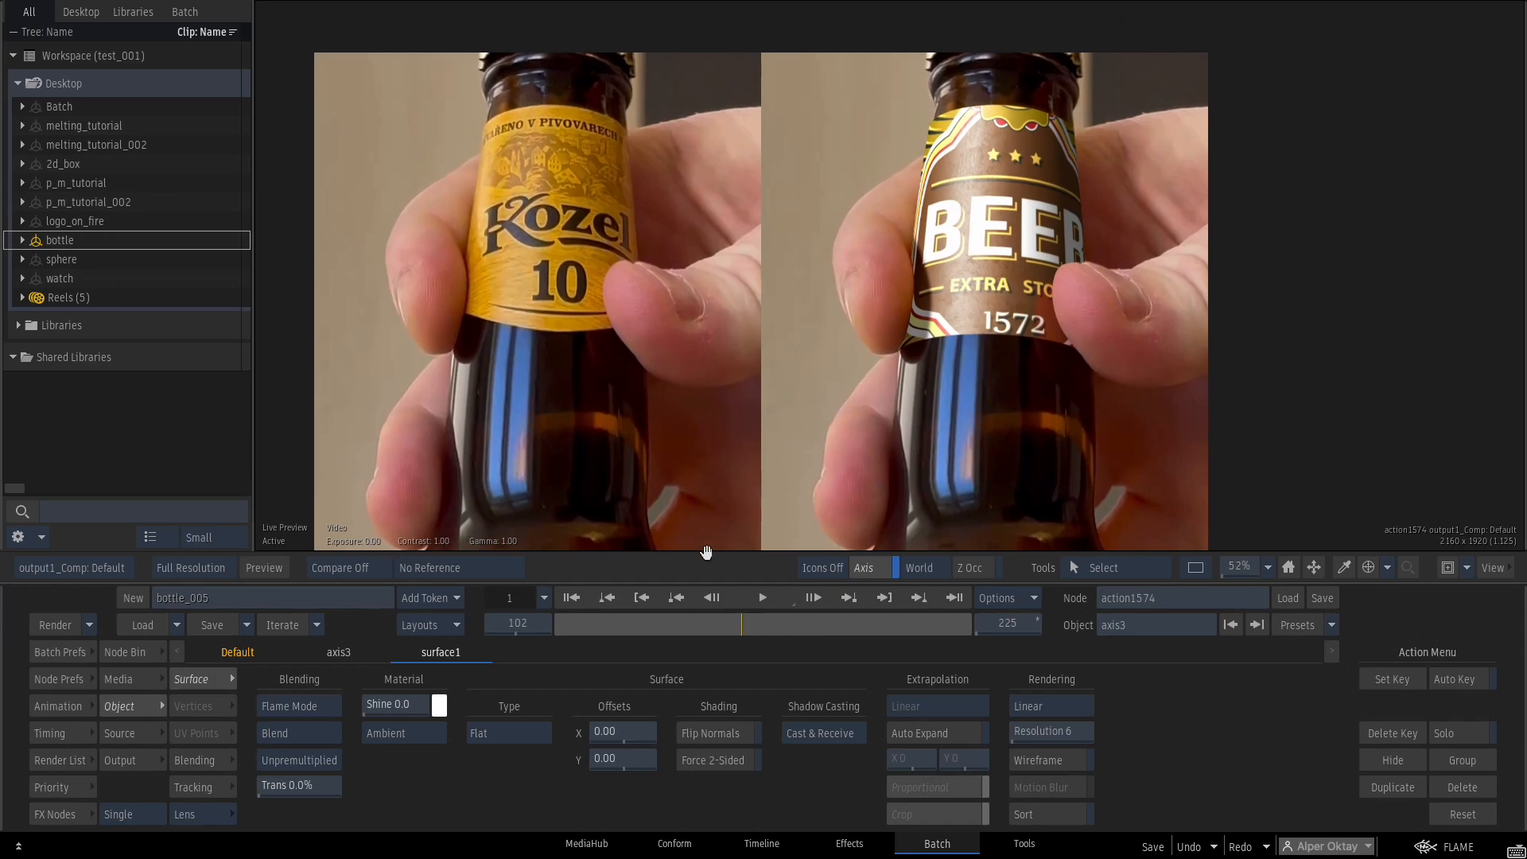
{"action": "left_click_drag", "start_coordinate": [577, 602], "coordinate": [742, 555]}
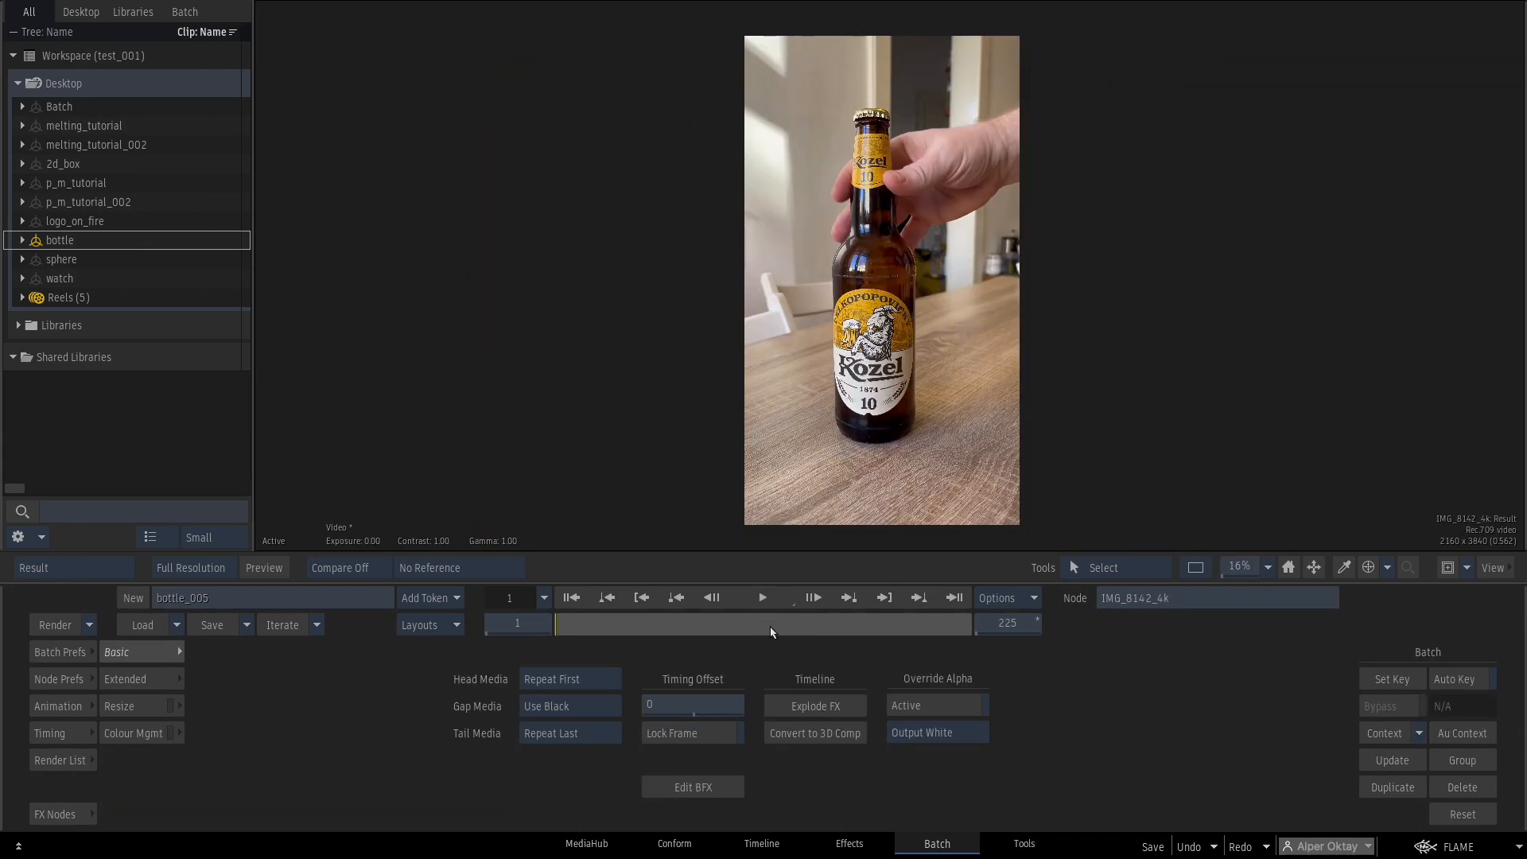
Play the IMG_8142_4k clip, then add an Action node to the new bottle_002 batch.
{"action": "left_click", "coordinate": [767, 600]}
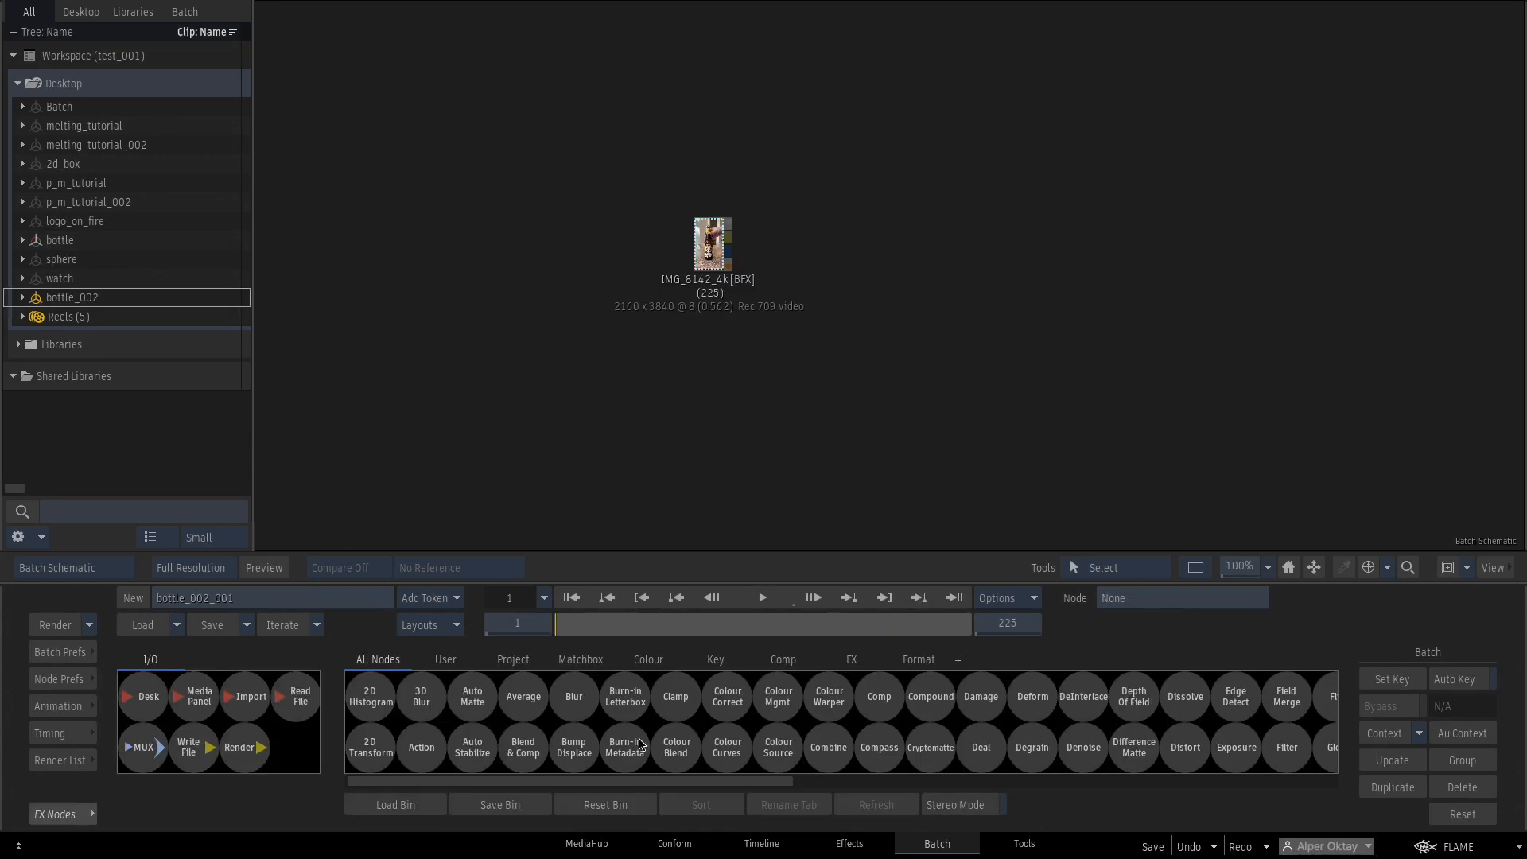
{"action": "left_click_drag", "start_coordinate": [422, 747], "coordinate": [918, 257]}
Add a GMask inside the Action node and zoom the composite view onto the Kozel label.
{"action": "double_click", "coordinate": [892, 269]}
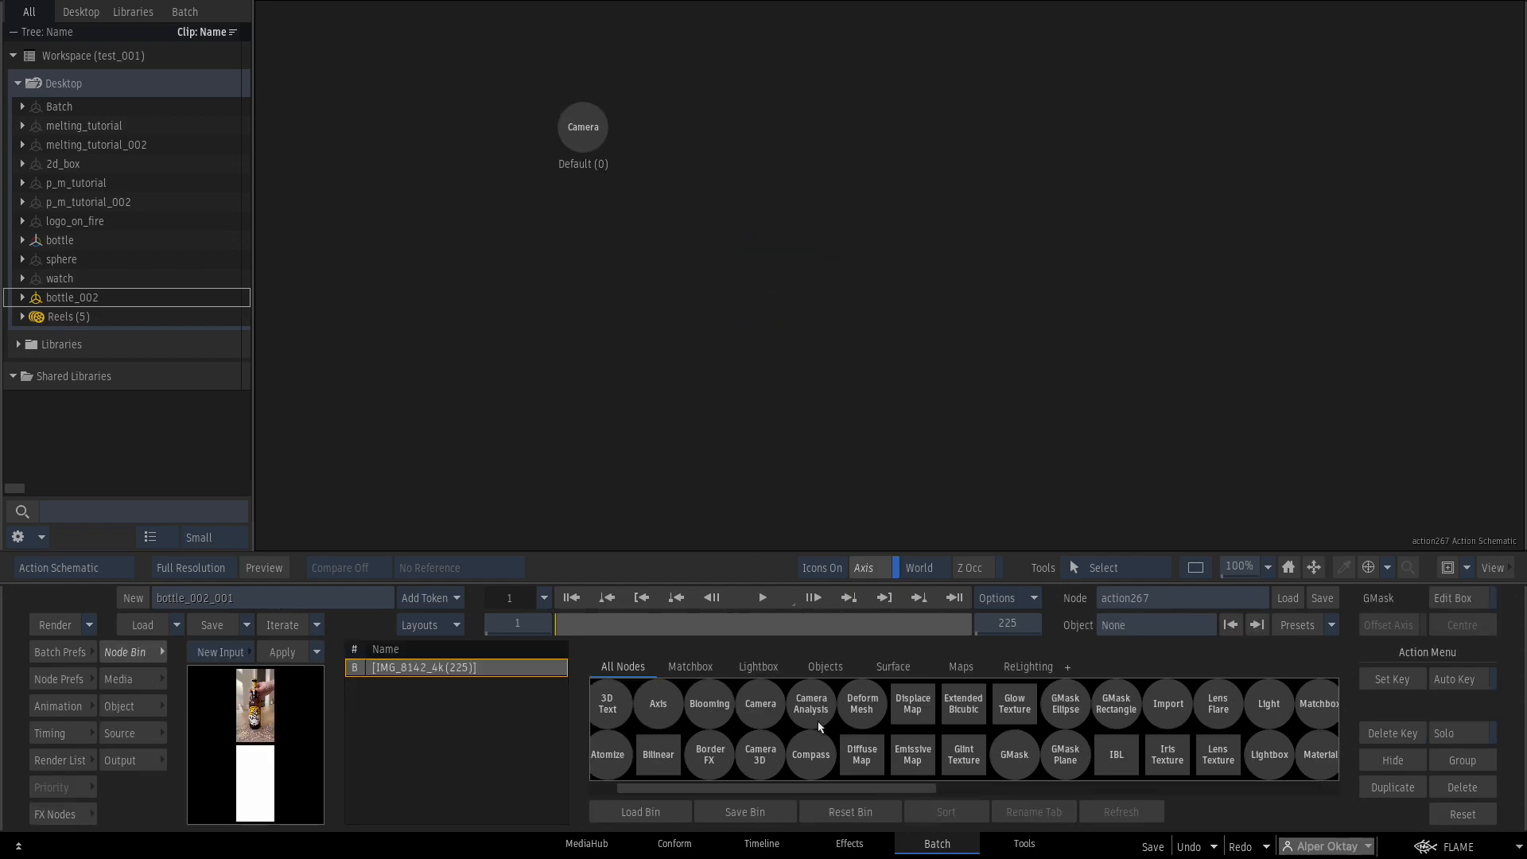
{"action": "key", "text": "g"}
{"action": "left_click_drag", "start_coordinate": [1017, 755], "coordinate": [841, 285]}
{"action": "key", "text": "F4"}
{"action": "left_click_drag", "start_coordinate": [1056, 376], "coordinate": [1075, 280]}
{"action": "left_click_drag", "start_coordinate": [1238, 574], "coordinate": [1451, 499]}
{"action": "left_click_drag", "start_coordinate": [1159, 365], "coordinate": [1195, 448]}
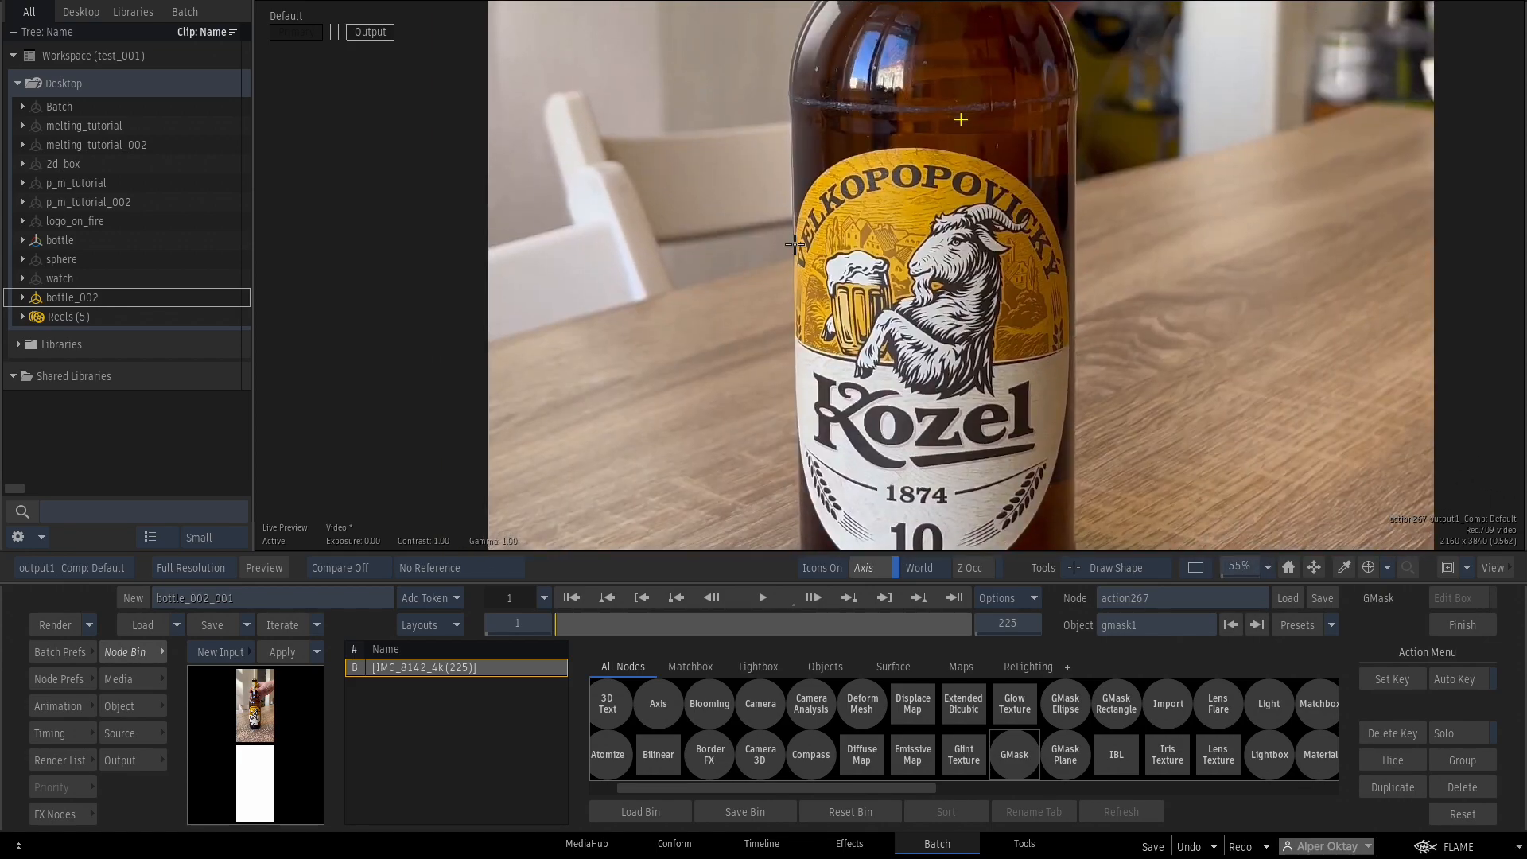
Start the mask outline at the label's top edge and curve it down the right side.
{"action": "left_click", "coordinate": [886, 149]}
{"action": "left_click_drag", "start_coordinate": [824, 171], "coordinate": [885, 520]}
{"action": "left_click", "coordinate": [894, 177]}
{"action": "left_click_drag", "start_coordinate": [875, 172], "coordinate": [874, 238]}
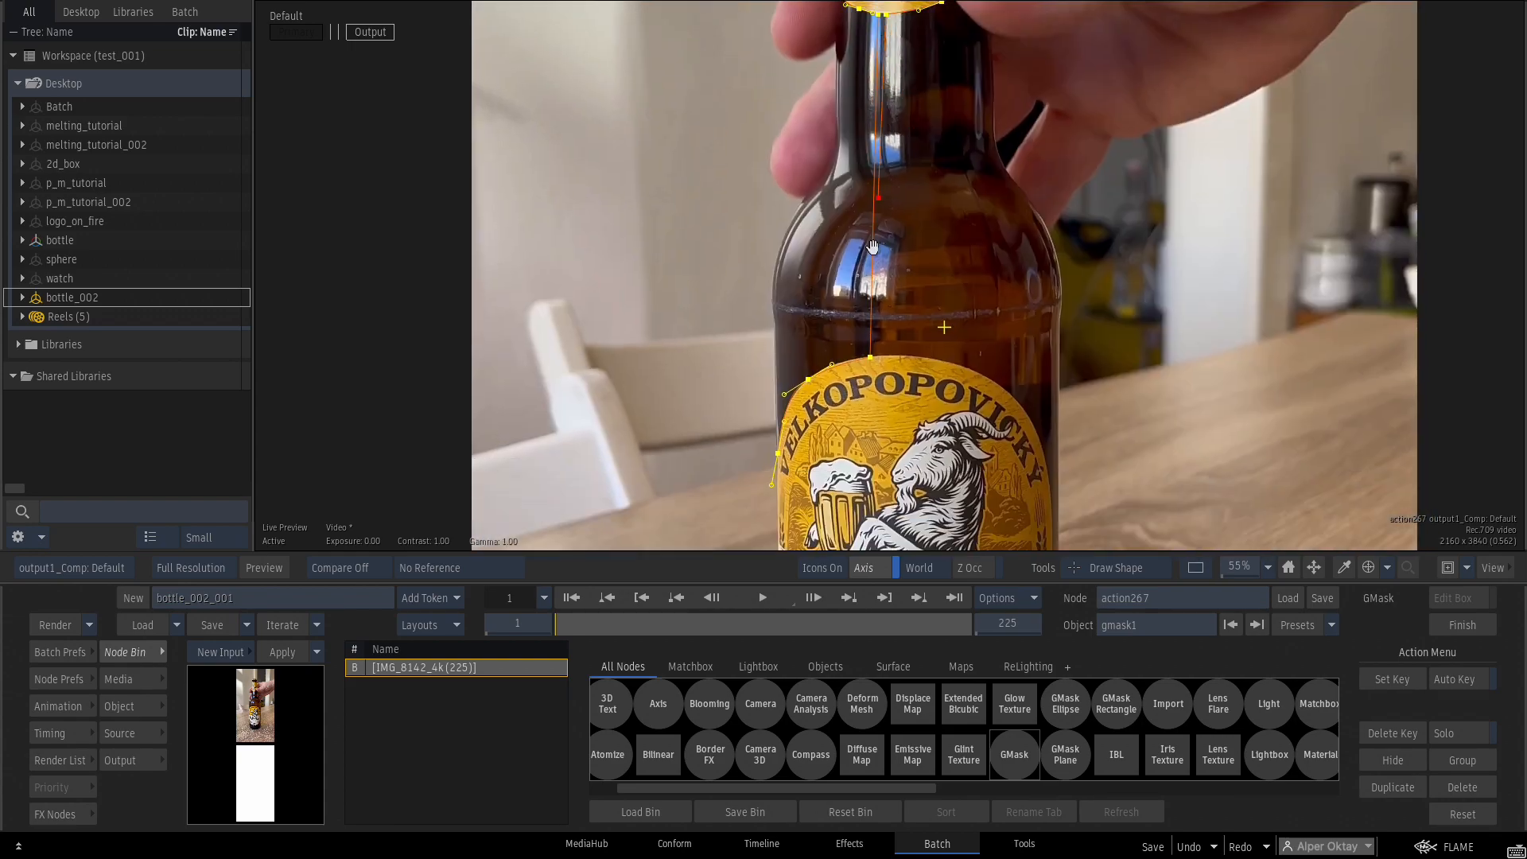
{"action": "left_click_drag", "start_coordinate": [994, 386], "coordinate": [899, 156]}
{"action": "left_click_drag", "start_coordinate": [954, 245], "coordinate": [972, 134]}
{"action": "left_click_drag", "start_coordinate": [962, 255], "coordinate": [948, 289]}
Curve the mask around the label's bottom and left side and close the shape.
{"action": "left_click", "coordinate": [869, 370]}
{"action": "left_click_drag", "start_coordinate": [870, 370], "coordinate": [829, 383]}
{"action": "left_click_drag", "start_coordinate": [748, 347], "coordinate": [726, 319]}
{"action": "left_click_drag", "start_coordinate": [704, 232], "coordinate": [730, 348]}
{"action": "left_click", "coordinate": [730, 211]}
{"action": "scroll", "coordinate": [875, 414], "scroll_direction": "down", "scroll_amount": 5}
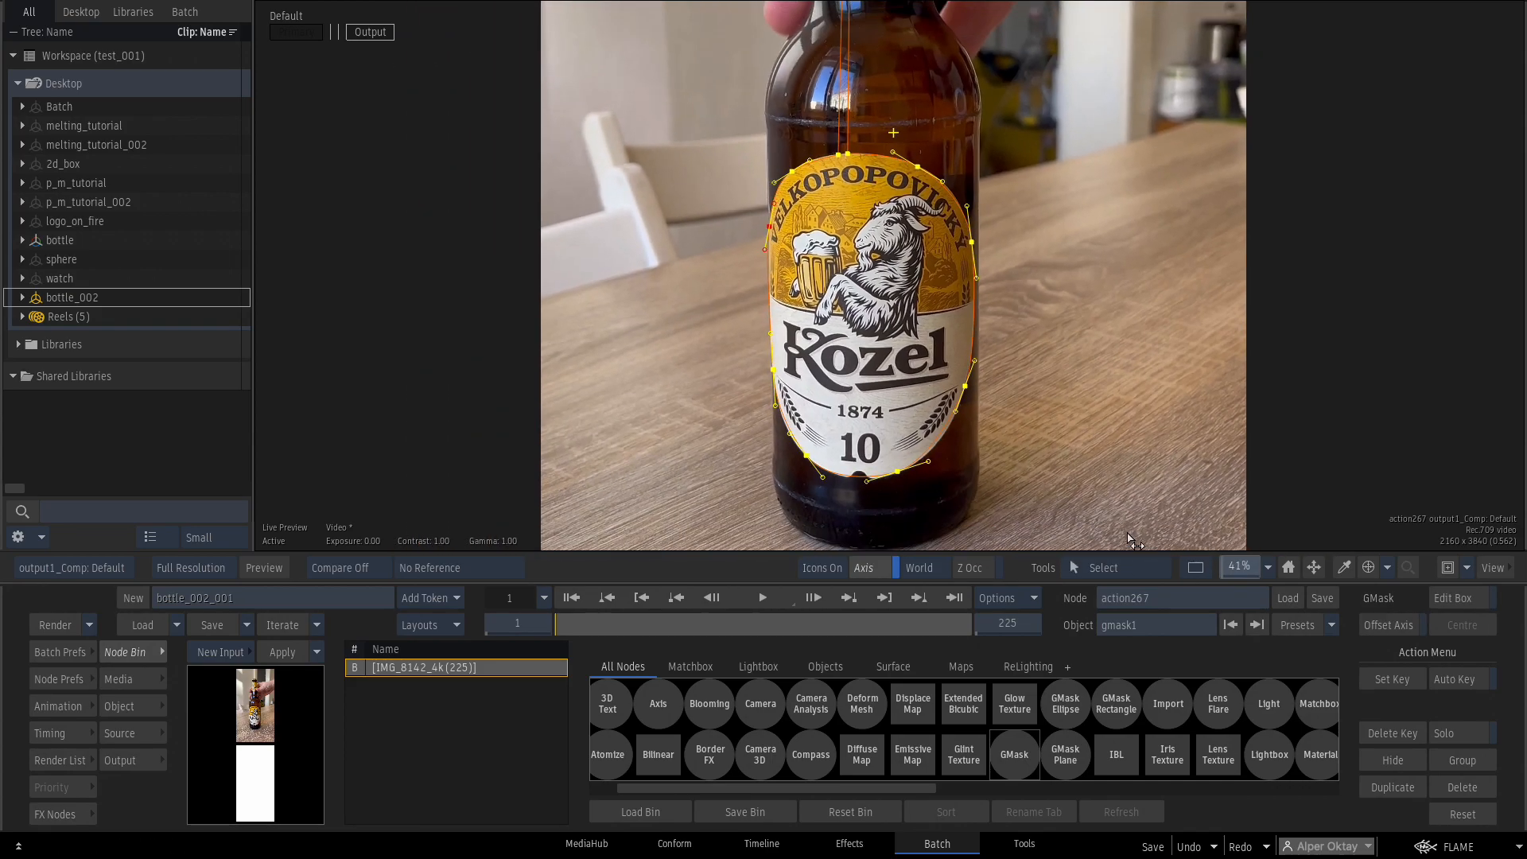
{"action": "key", "text": "Escape"}
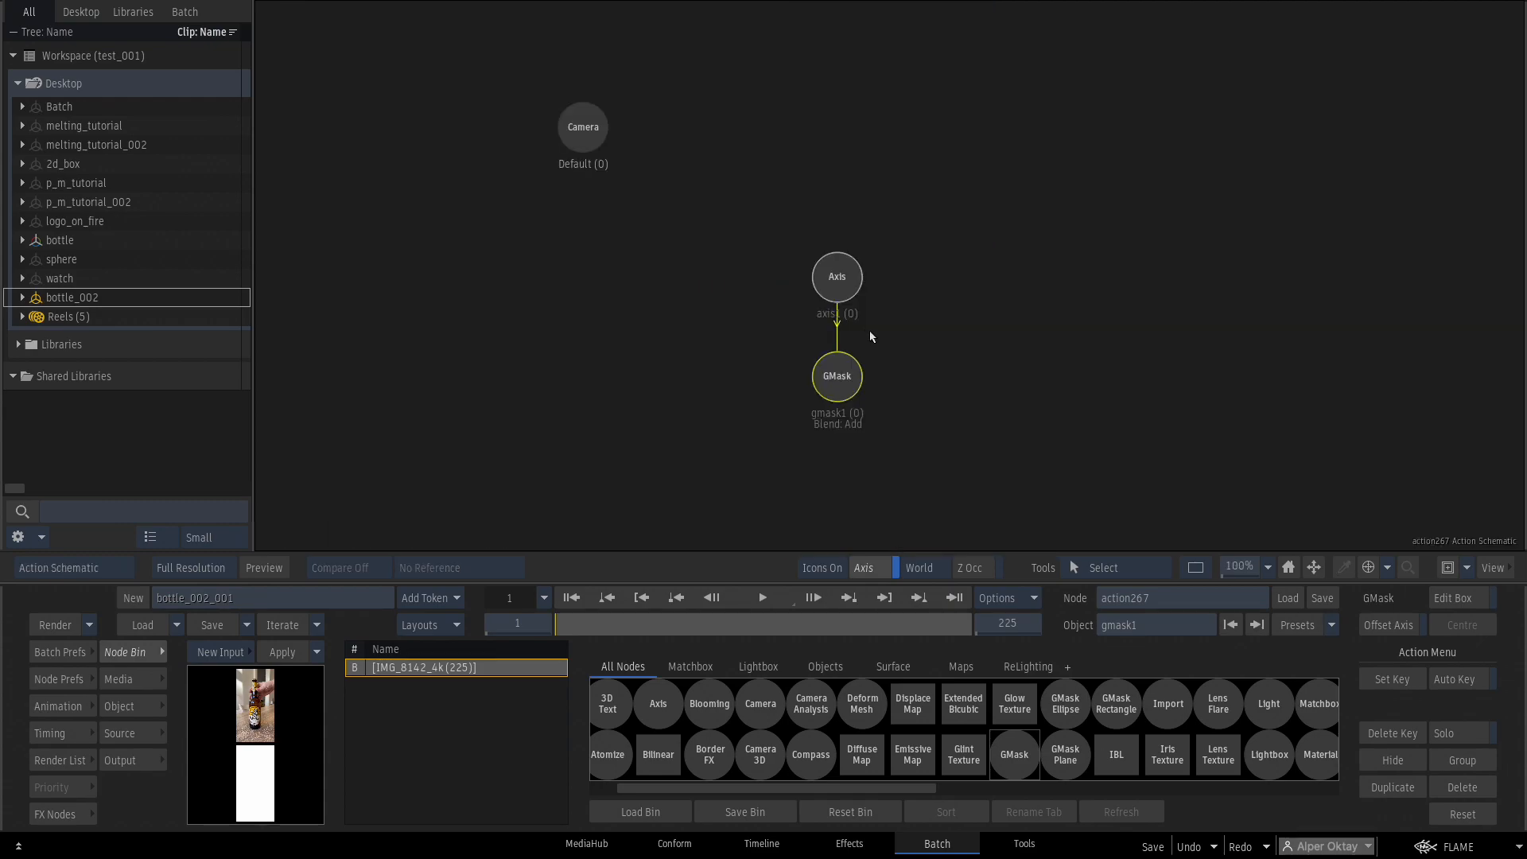
Turn on Invert for the gmask1 label mask.
{"action": "double_click", "coordinate": [836, 385]}
{"action": "left_click", "coordinate": [450, 760]}
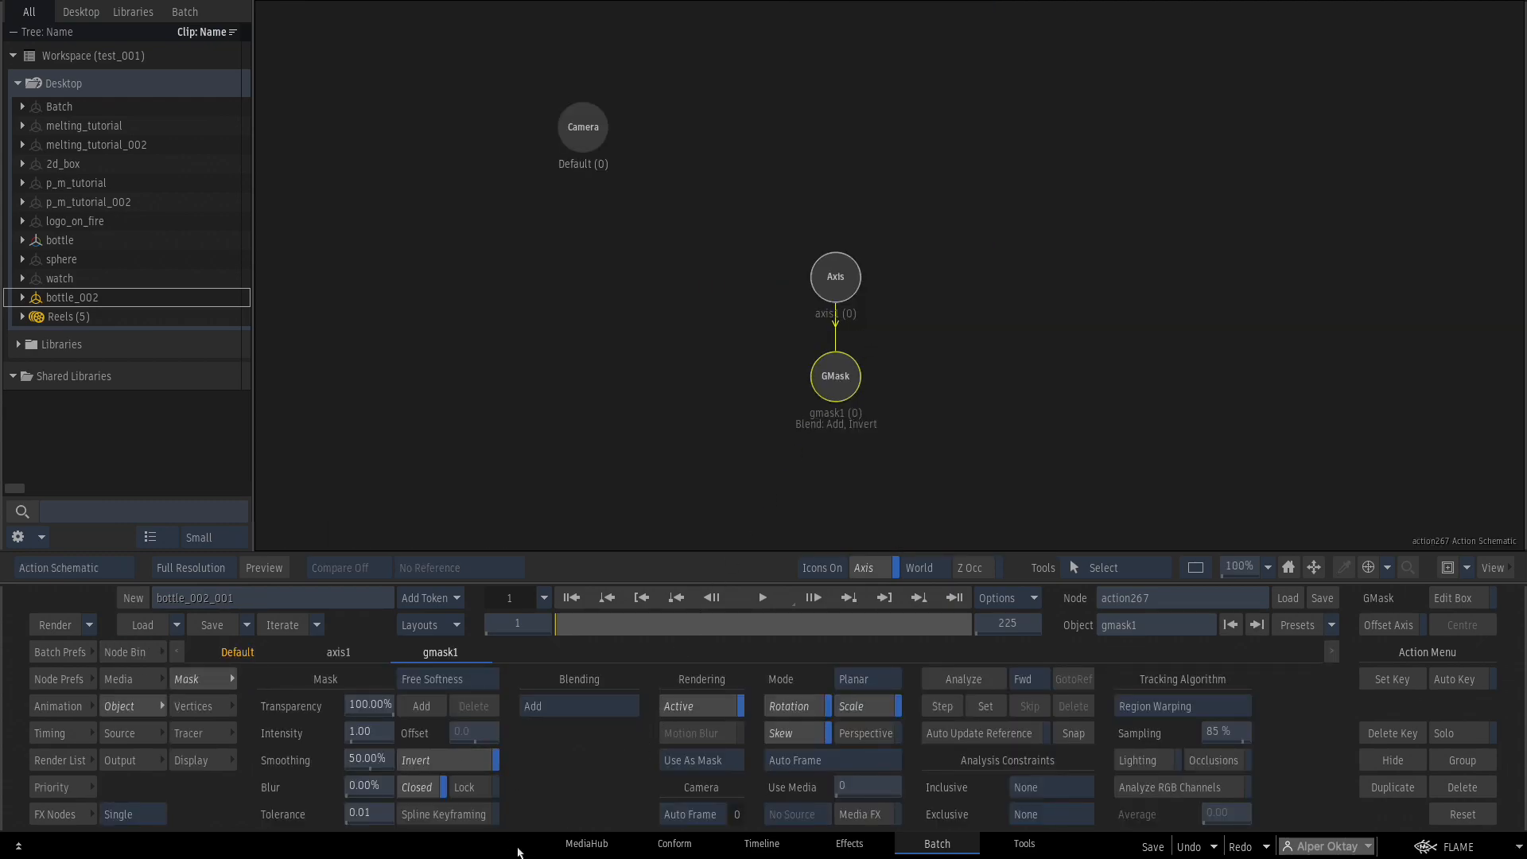
{"action": "left_click", "coordinate": [131, 652]}
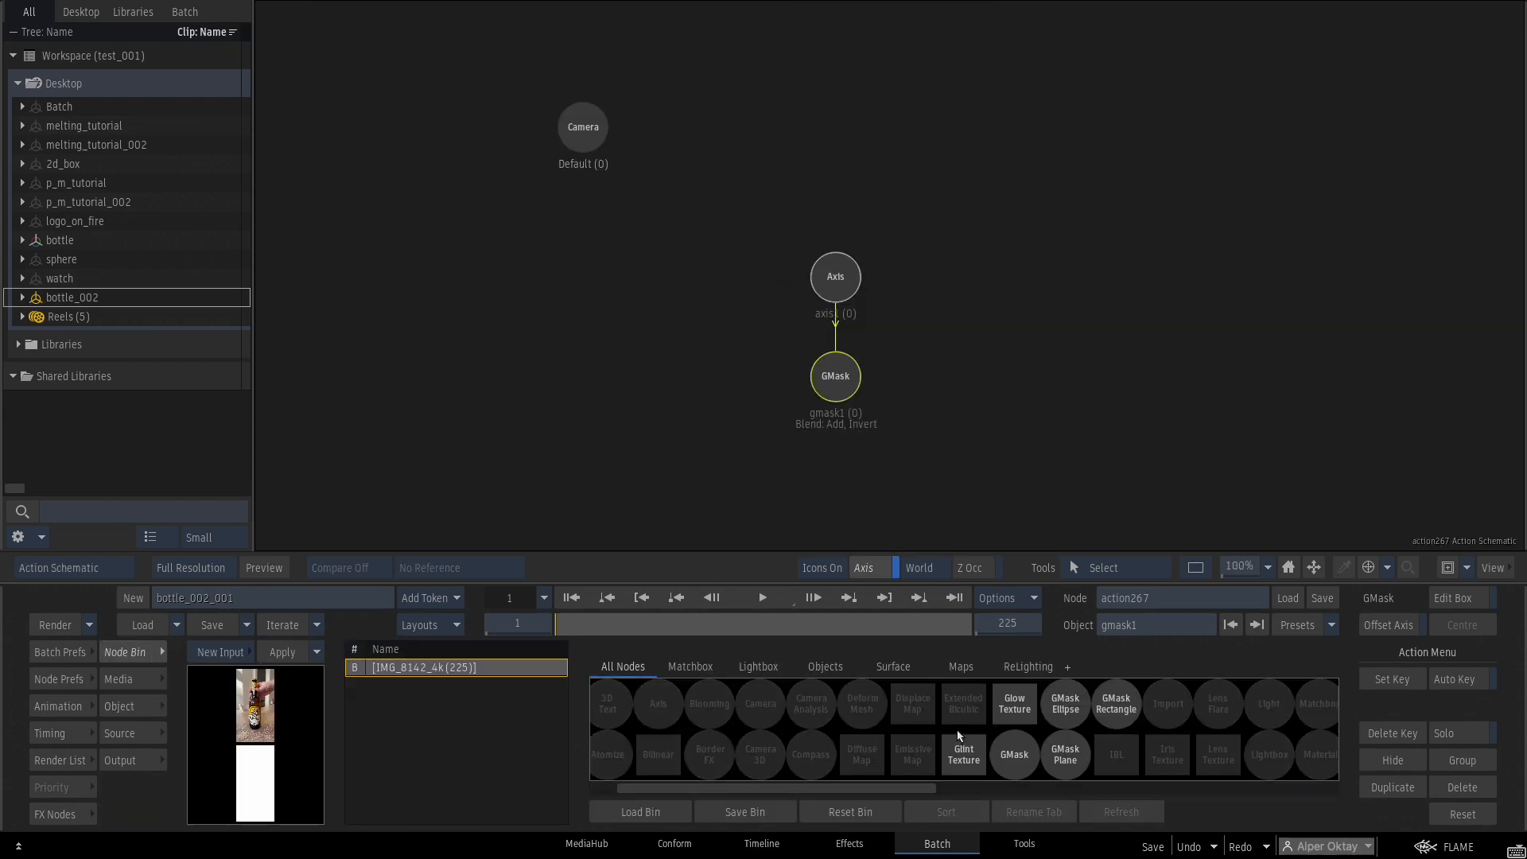
Add GMasks tracing the thumb and finger over the bottle, then scrub to check them.
{"action": "double_click", "coordinate": [1014, 754]}
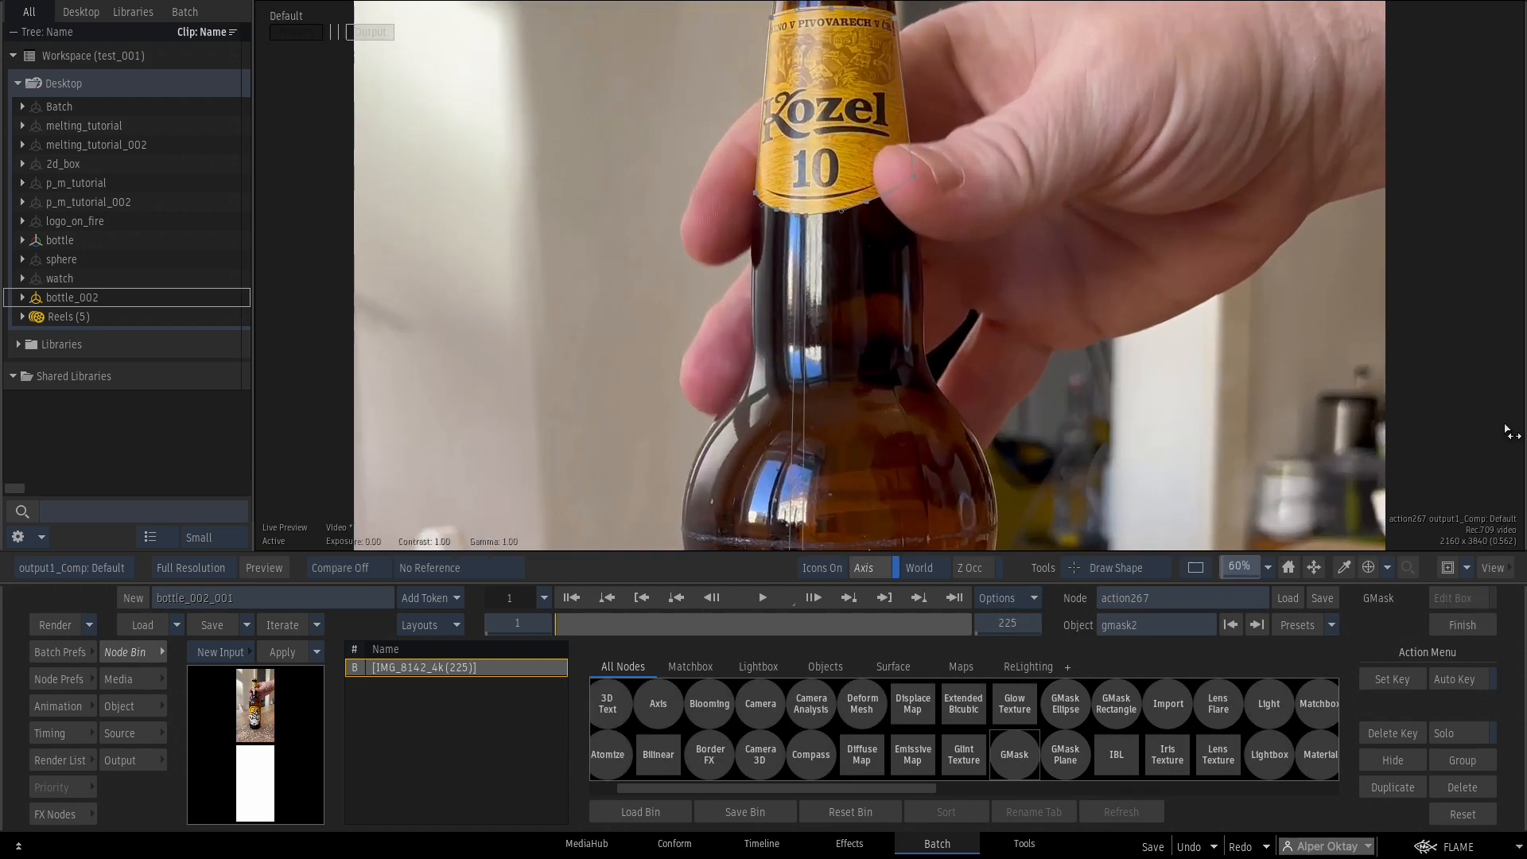
{"action": "left_click_drag", "start_coordinate": [1508, 432], "coordinate": [1522, 432]}
{"action": "left_click_drag", "start_coordinate": [949, 100], "coordinate": [872, 125]}
{"action": "left_click_drag", "start_coordinate": [869, 140], "coordinate": [869, 149]}
{"action": "left_click", "coordinate": [966, 232]}
{"action": "left_click", "coordinate": [1038, 142]}
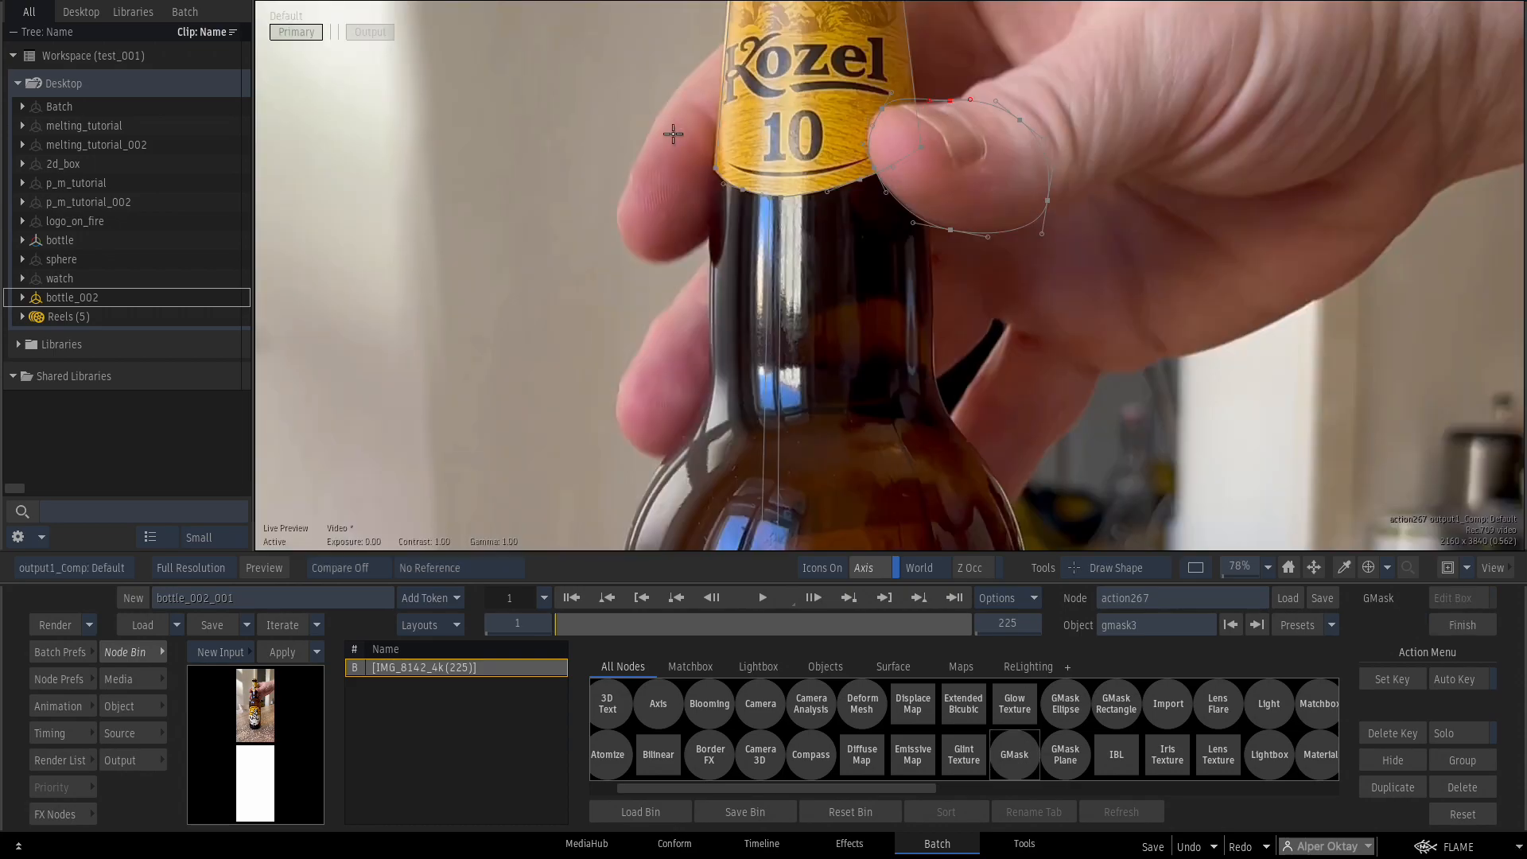
{"action": "left_click_drag", "start_coordinate": [688, 253], "coordinate": [618, 213]}
{"action": "left_click", "coordinate": [649, 133]}
{"action": "left_click_drag", "start_coordinate": [1206, 512], "coordinate": [977, 495]}
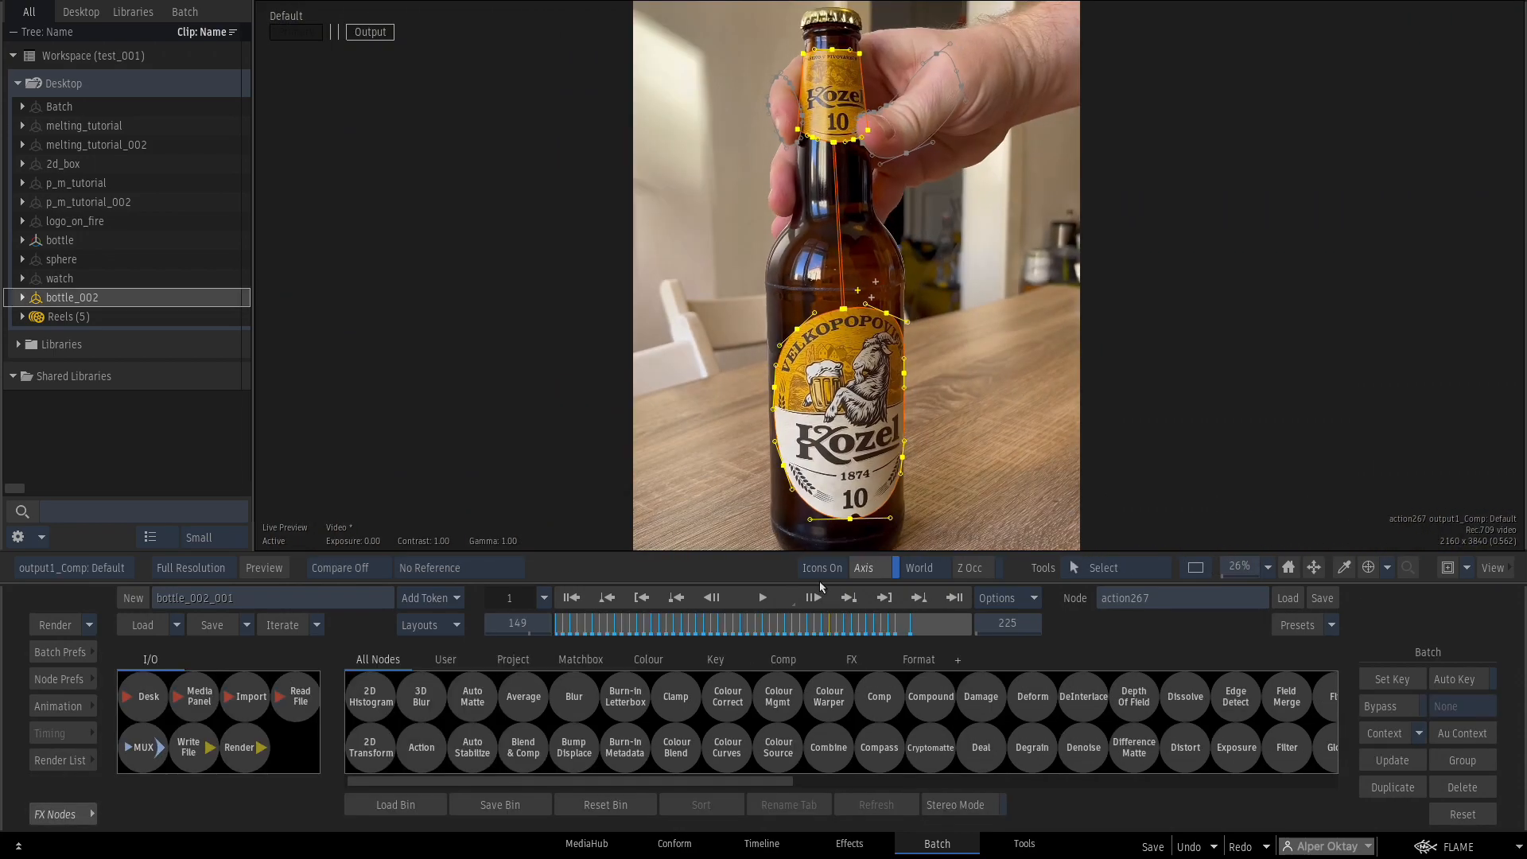
{"action": "left_click_drag", "start_coordinate": [542, 622], "coordinate": [853, 563]}
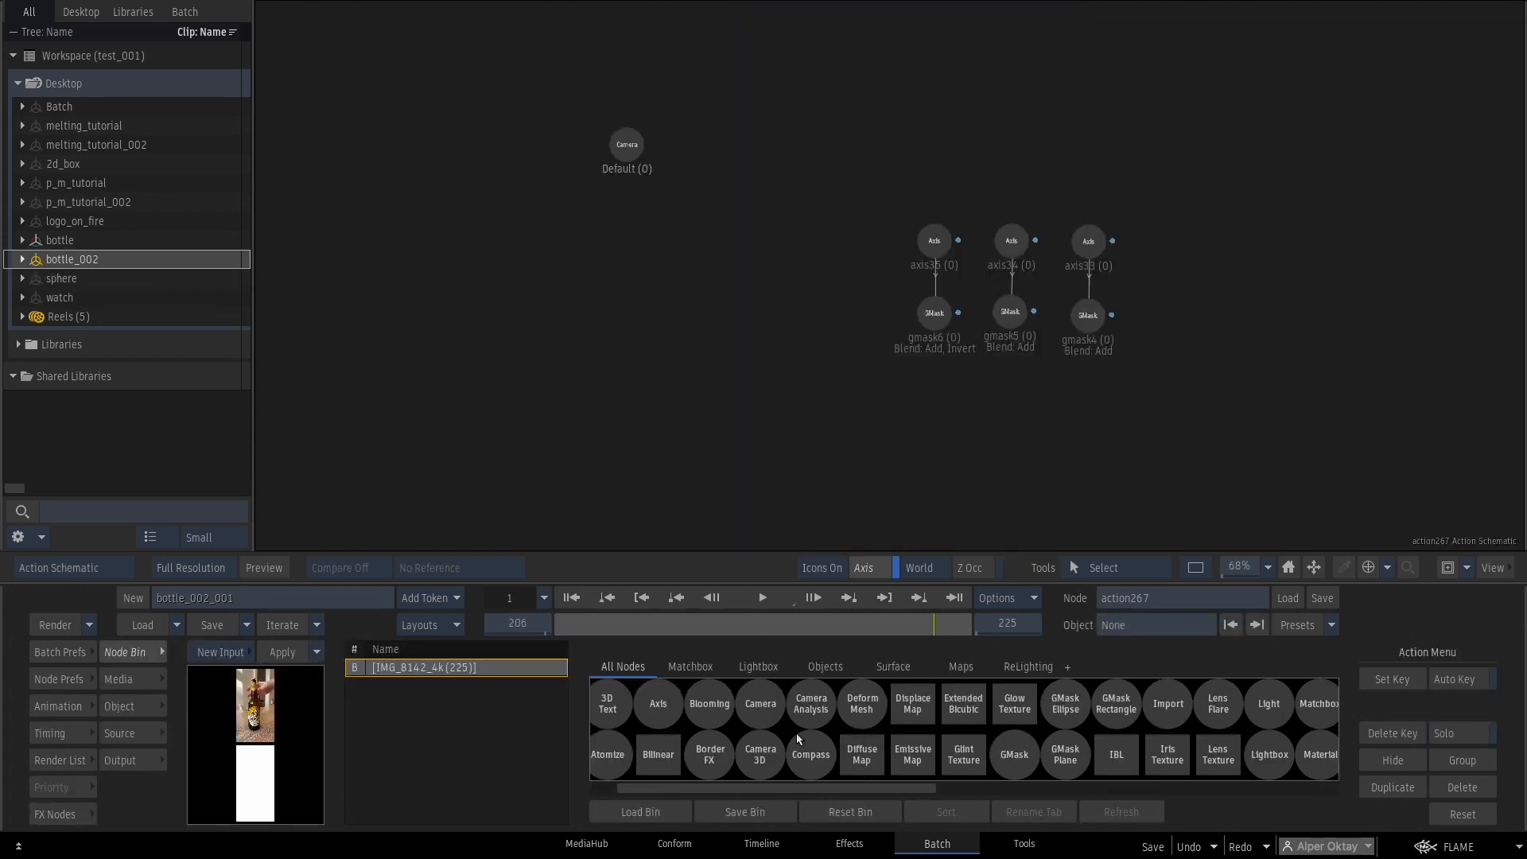
Add a Camera Analysis node and parent axis35, axis34 and axis33 to cameraAnalysis1.
{"action": "key", "text": "c"}
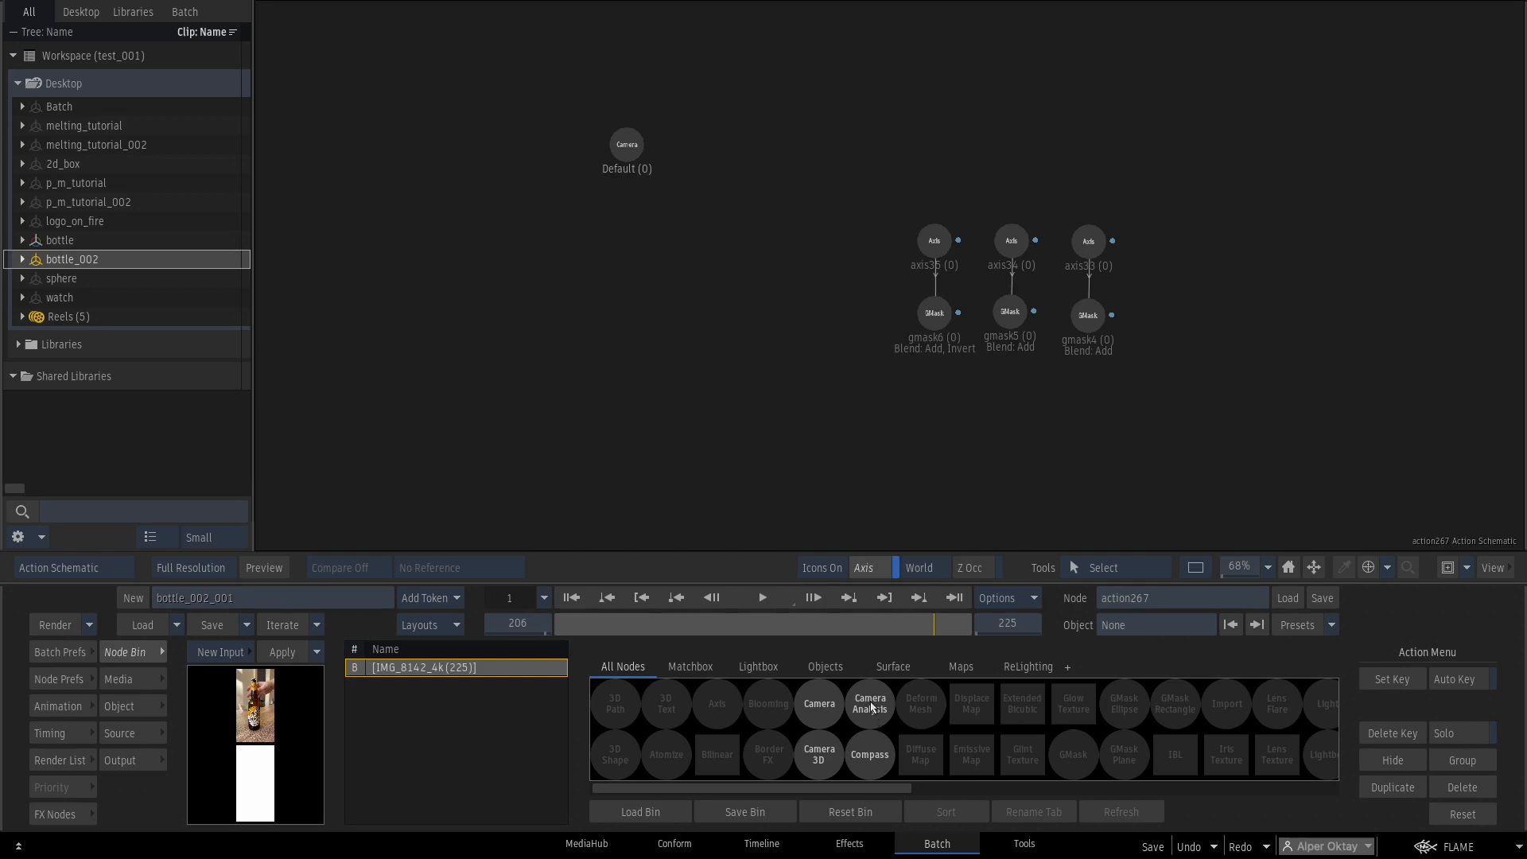
{"action": "left_click_drag", "start_coordinate": [871, 707], "coordinate": [803, 198]}
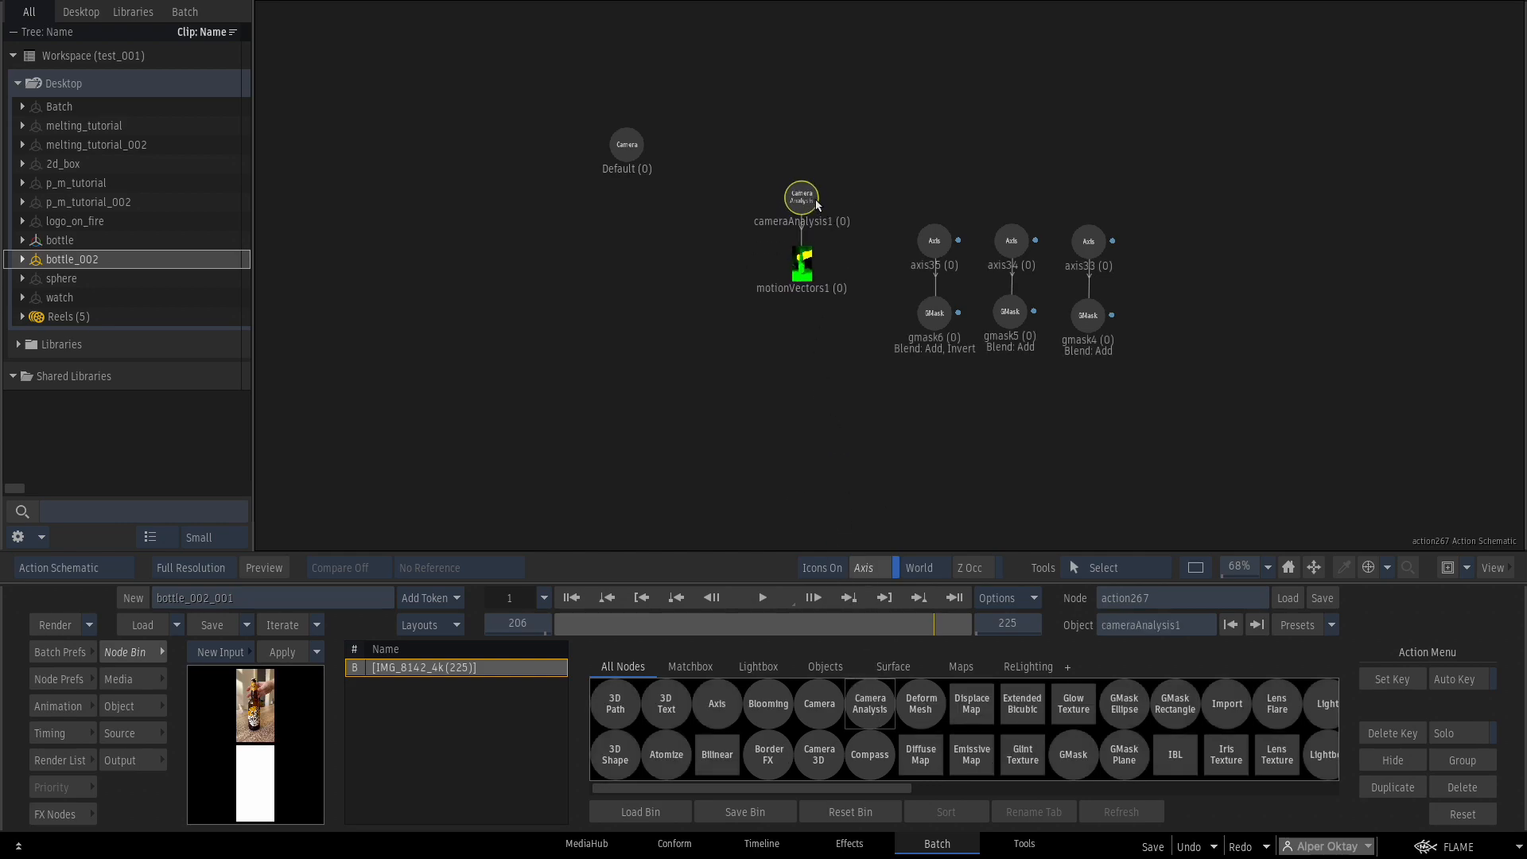
{"action": "left_click_drag", "start_coordinate": [927, 234], "coordinate": [931, 237]}
{"action": "left_click_drag", "start_coordinate": [1023, 237], "coordinate": [1018, 239]}
{"action": "left_click_drag", "start_coordinate": [935, 180], "coordinate": [1088, 239]}
{"action": "left_click_drag", "start_coordinate": [796, 194], "coordinate": [795, 189]}
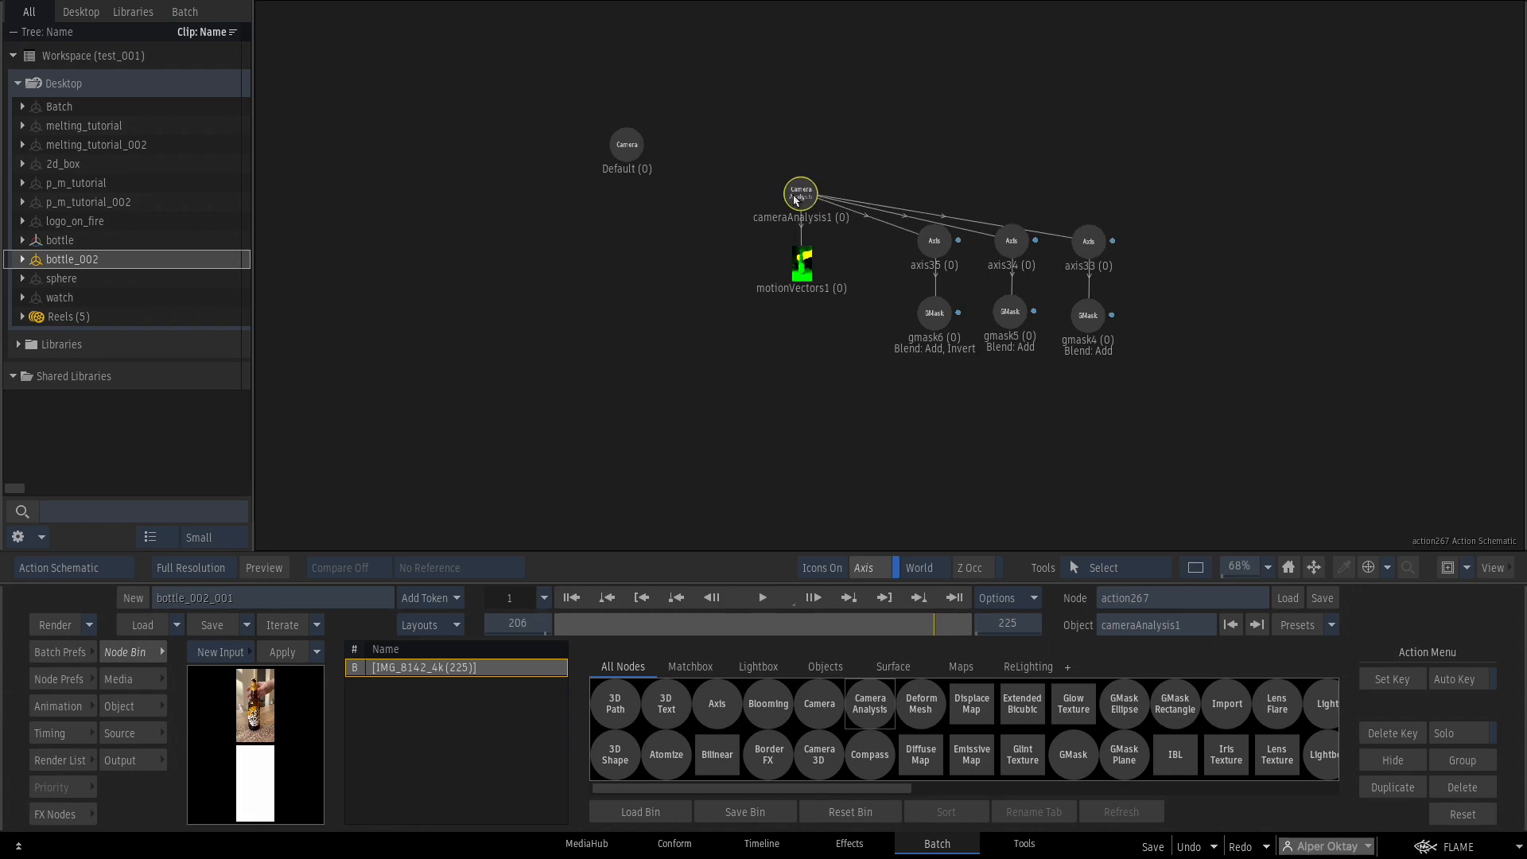
{"action": "key", "text": "F8"}
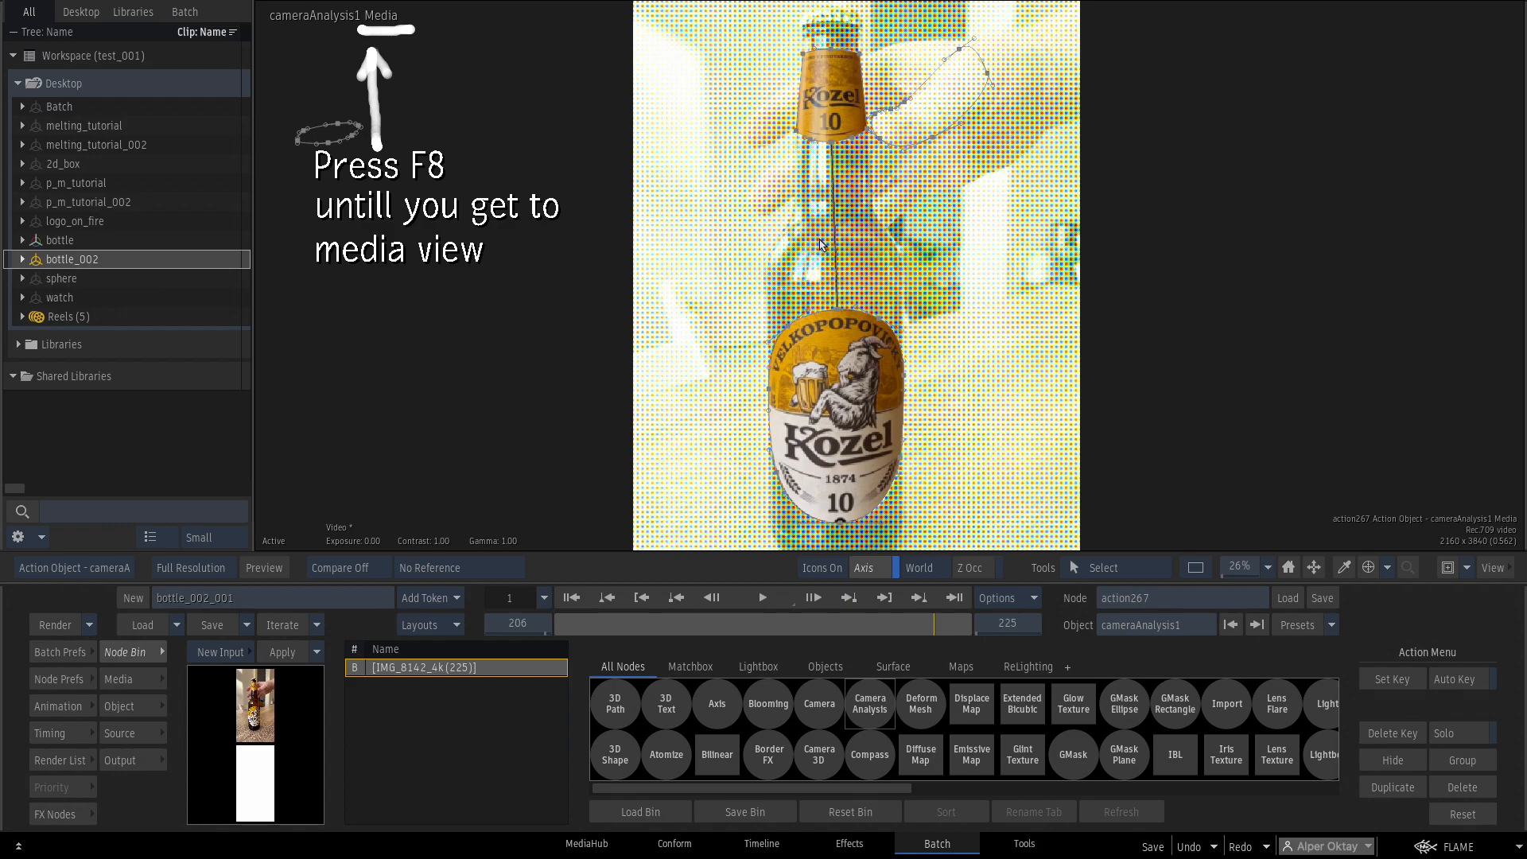
Zoom out on the bottle, cycle the cameraAnalysis1 views and scrub back to frame 1.
{"action": "left_click_drag", "start_coordinate": [1254, 574], "coordinate": [1220, 578]}
{"action": "left_click_drag", "start_coordinate": [1176, 368], "coordinate": [1158, 380]}
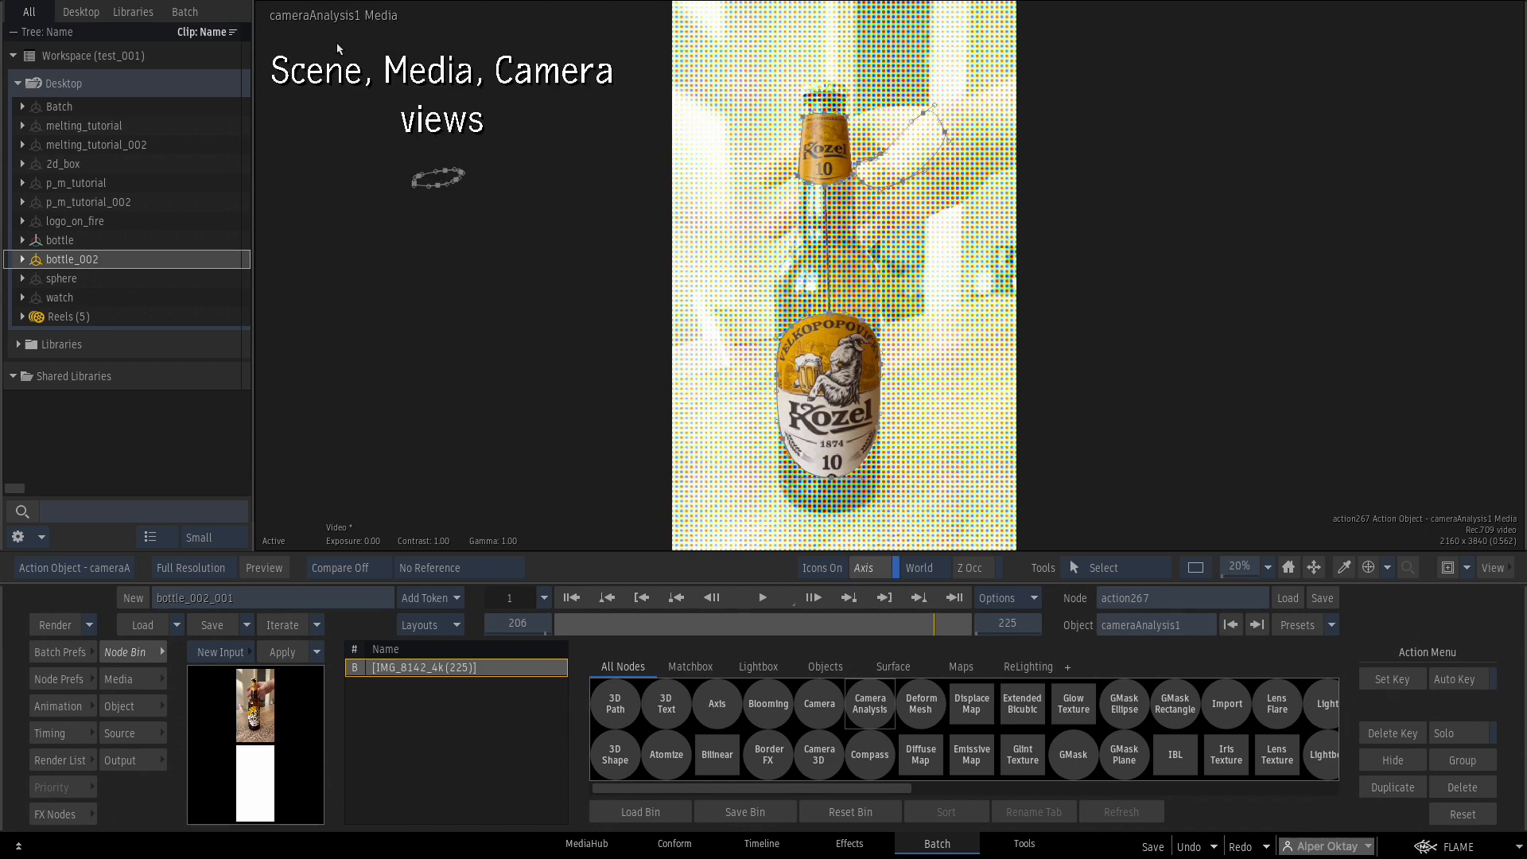
{"action": "key", "text": "F8"}
{"action": "key", "text": "F8"}
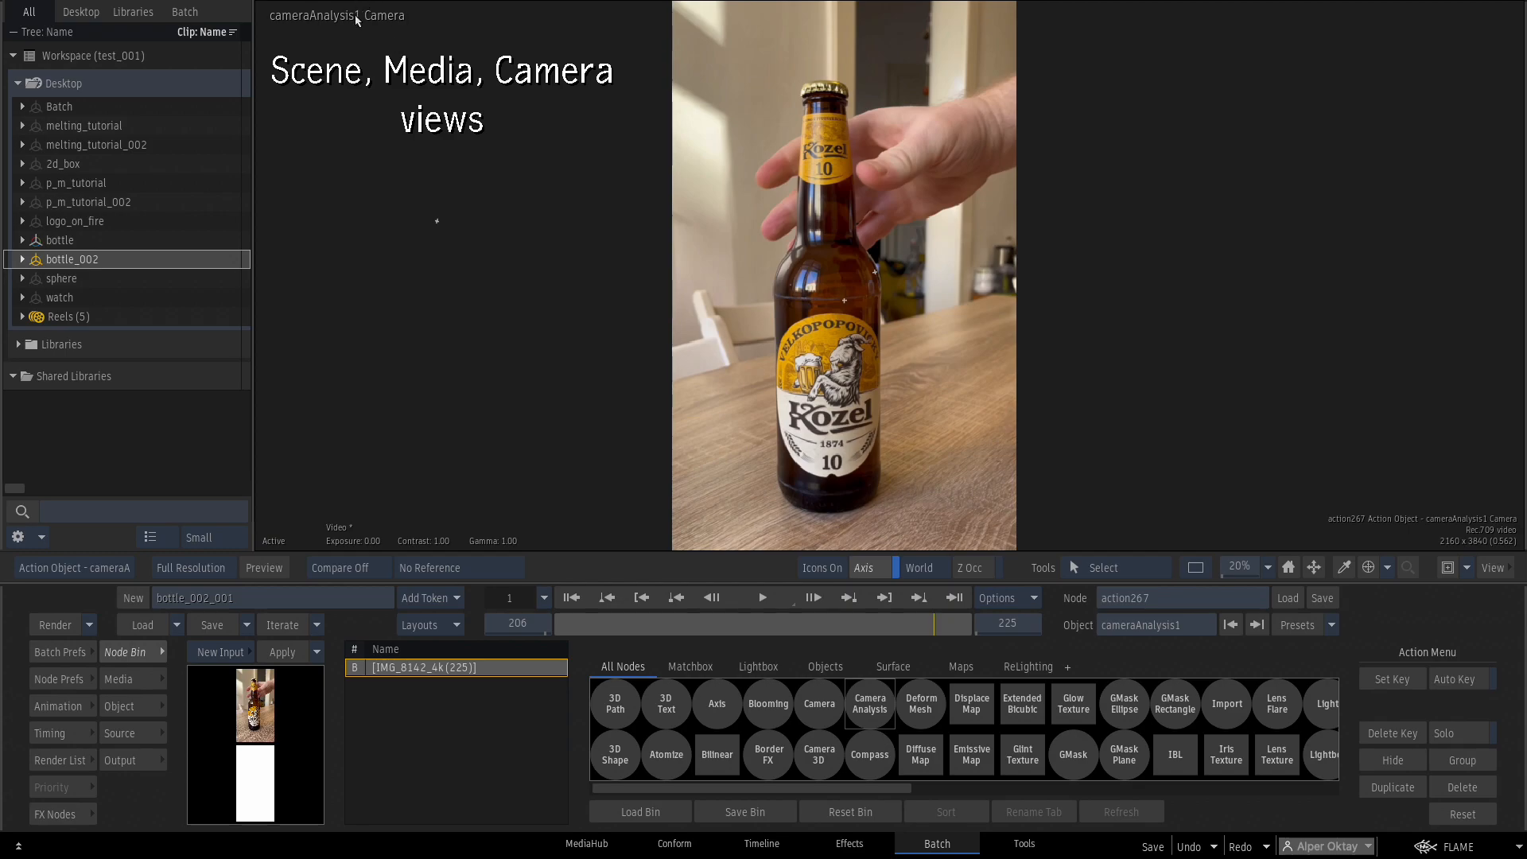
{"action": "key", "text": "F8"}
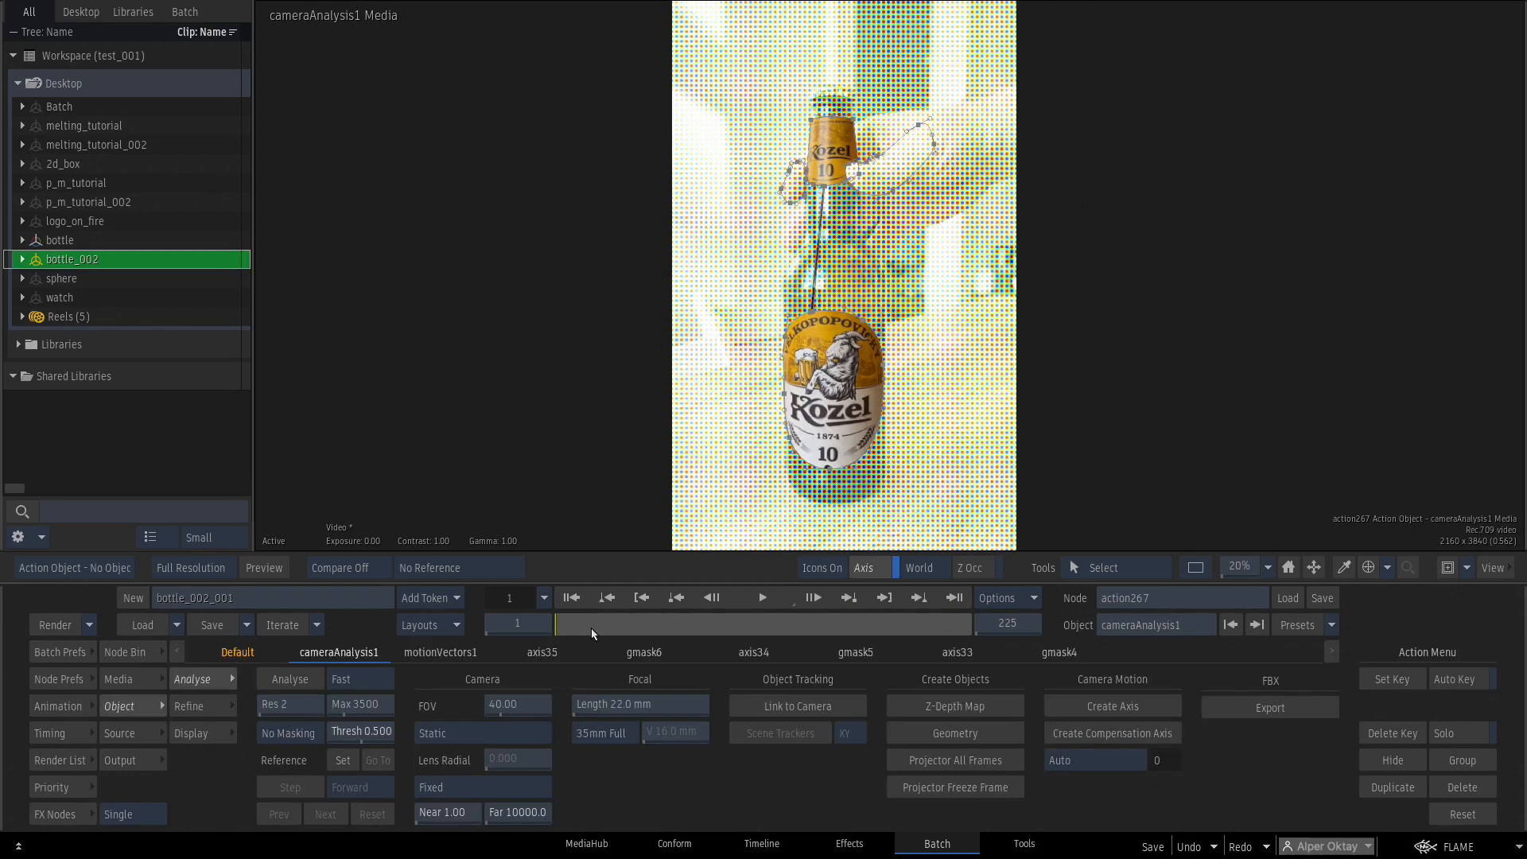
{"action": "left_click_drag", "start_coordinate": [590, 627], "coordinate": [526, 640]}
Set camera analysis to High Quality, Res 1 and 7000 maximum trackers, then run Analyse.
{"action": "key", "text": "F4"}
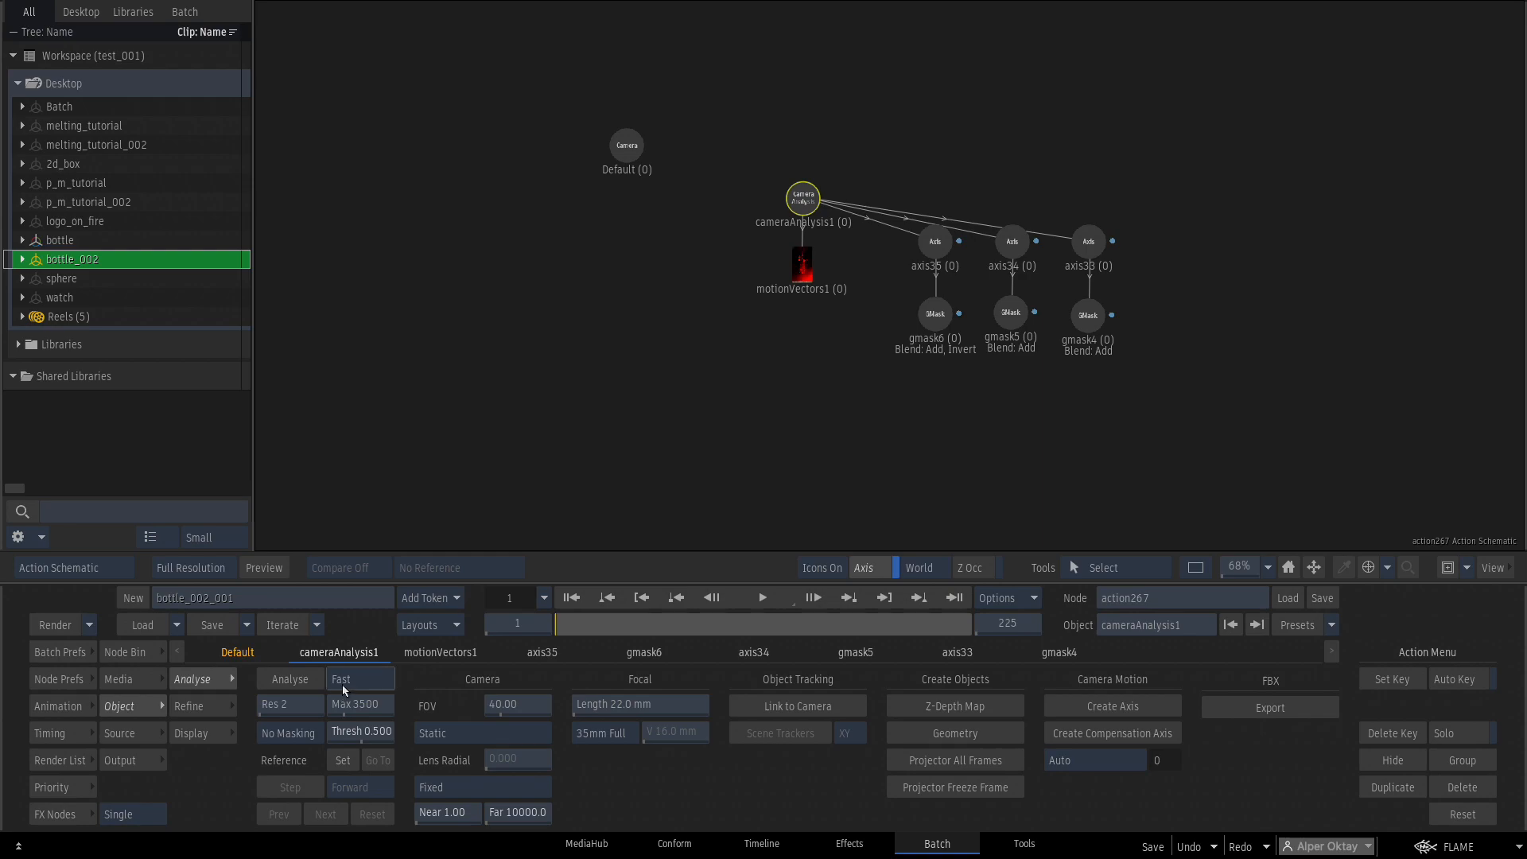
{"action": "left_click", "coordinate": [344, 684]}
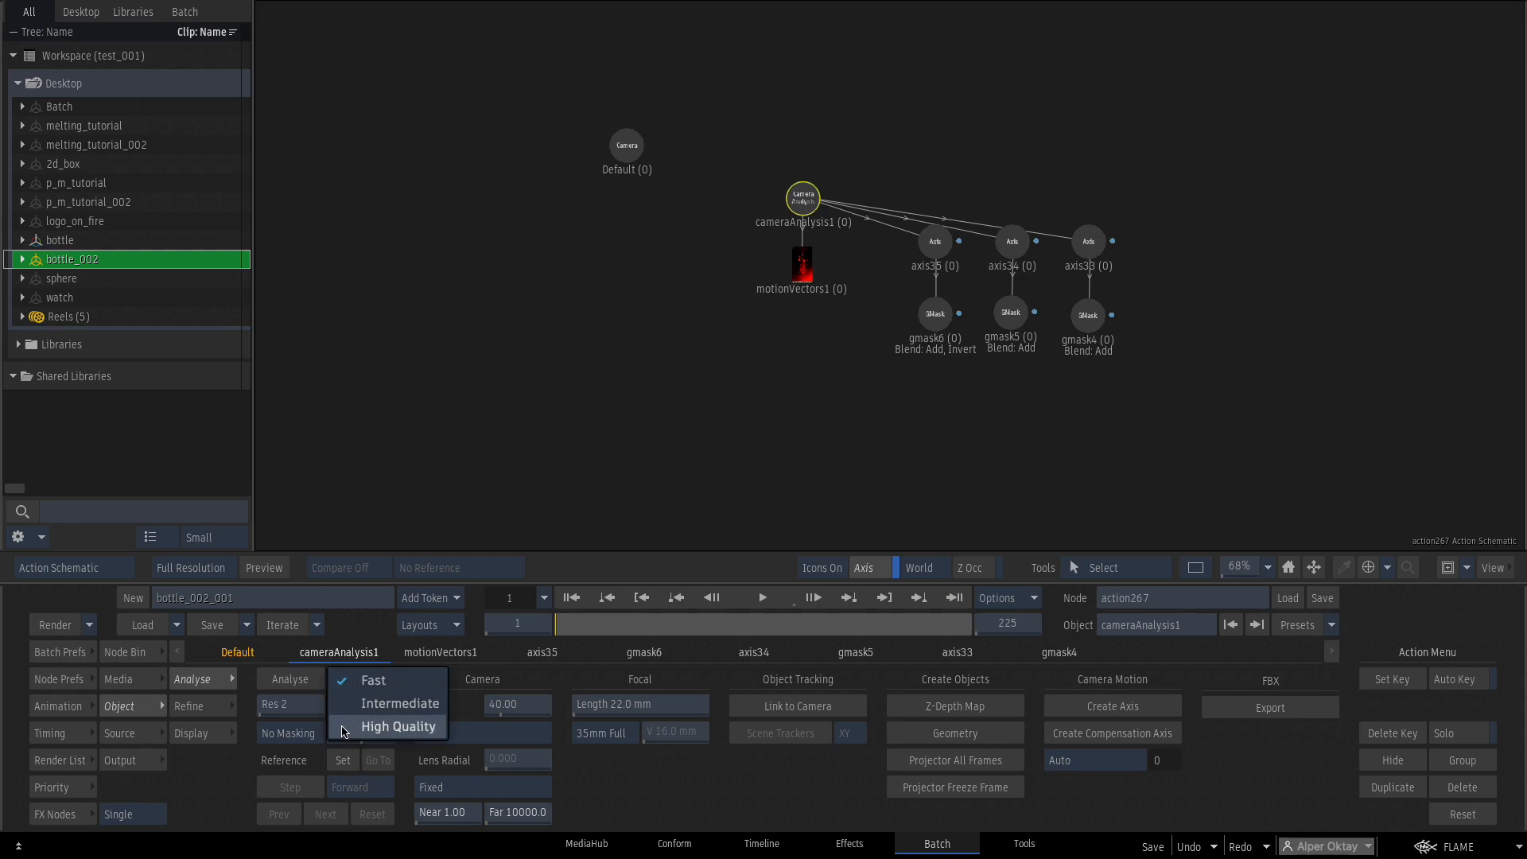
{"action": "left_click", "coordinate": [398, 726]}
{"action": "left_click", "coordinate": [305, 712]}
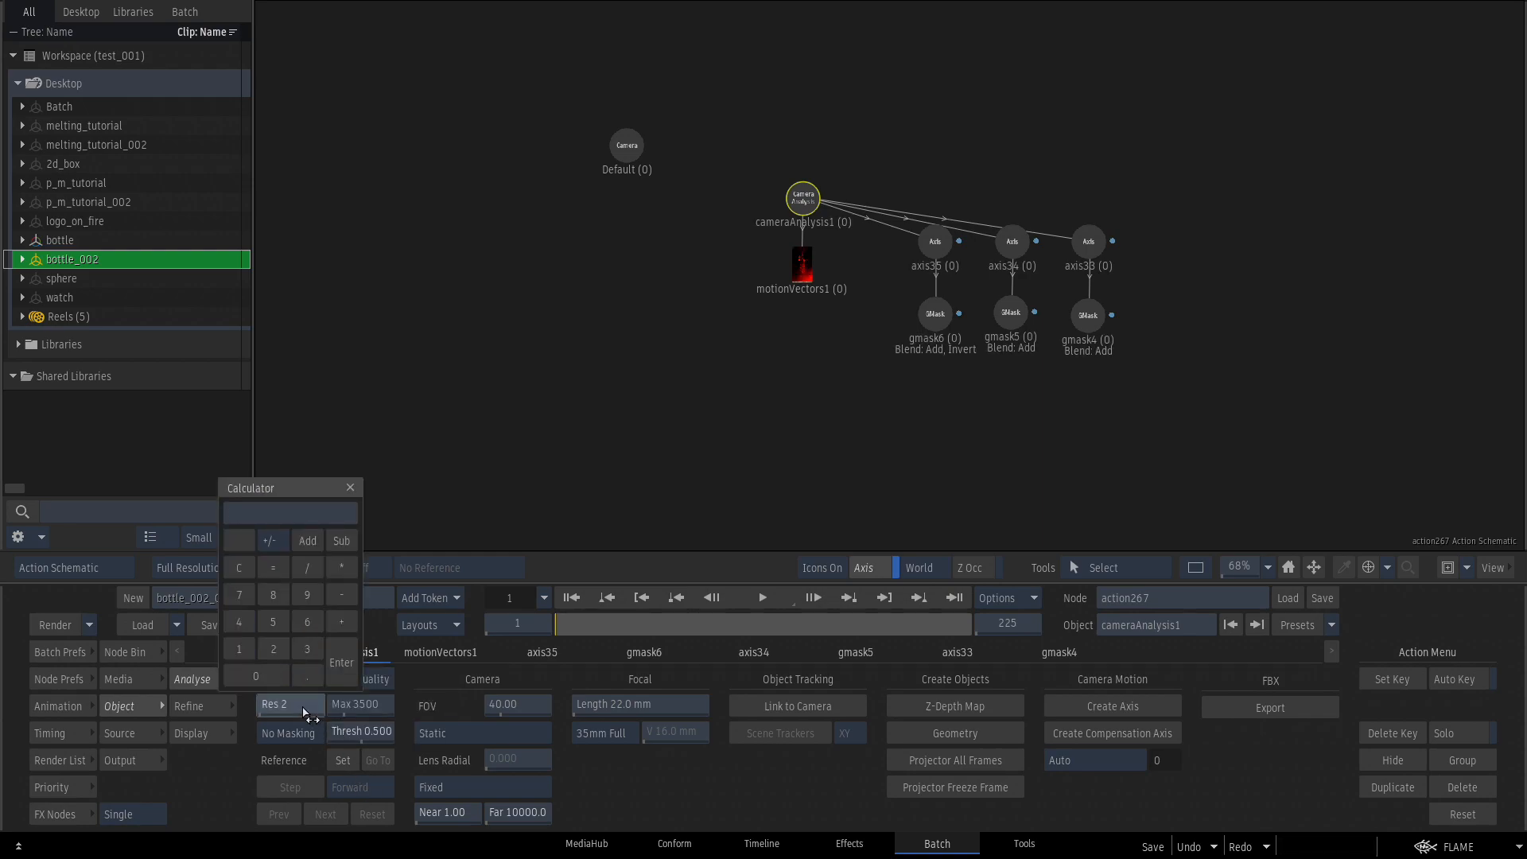
{"action": "type", "text": "1"}
{"action": "key", "text": "Return"}
{"action": "left_click", "coordinate": [375, 702]}
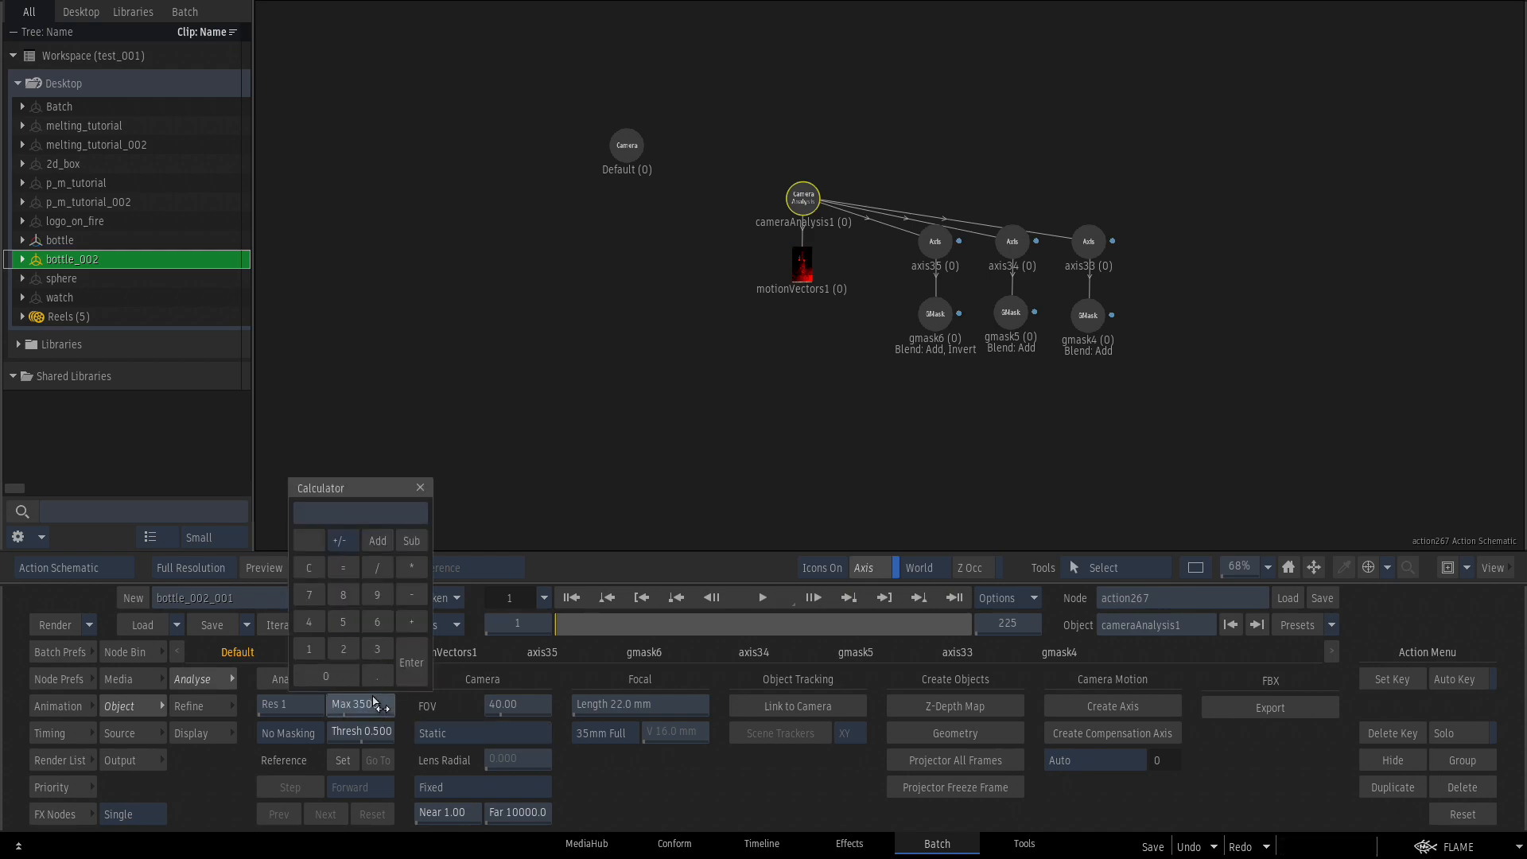
{"action": "type", "text": "7000"}
{"action": "key", "text": "Return"}
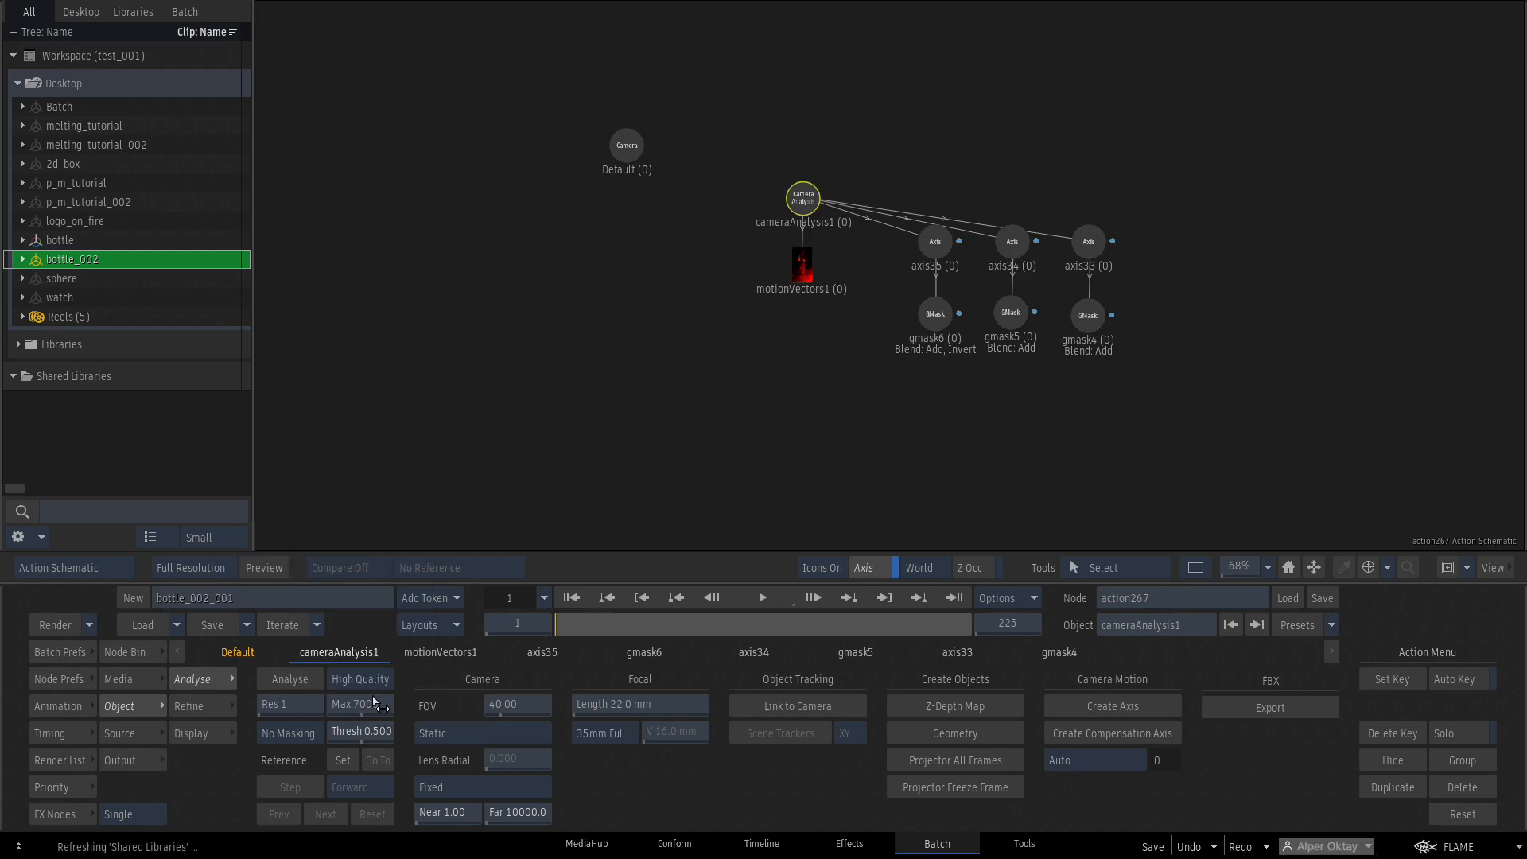
{"action": "left_click", "coordinate": [295, 678]}
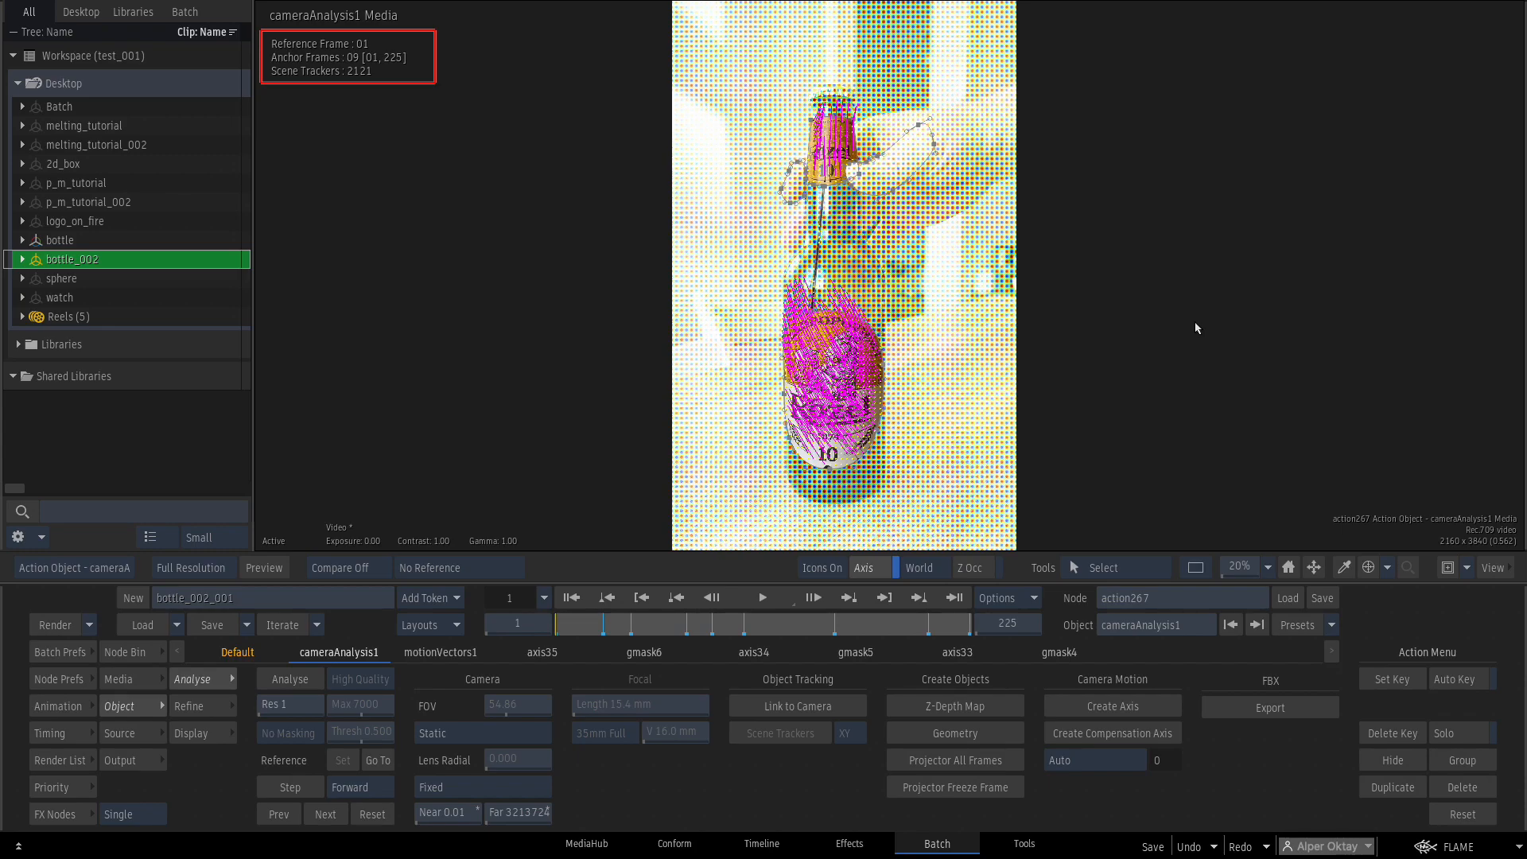
Cycle through the solved point cloud, camera and tracker views, ending on the 3D scene.
{"action": "key", "text": "F8"}
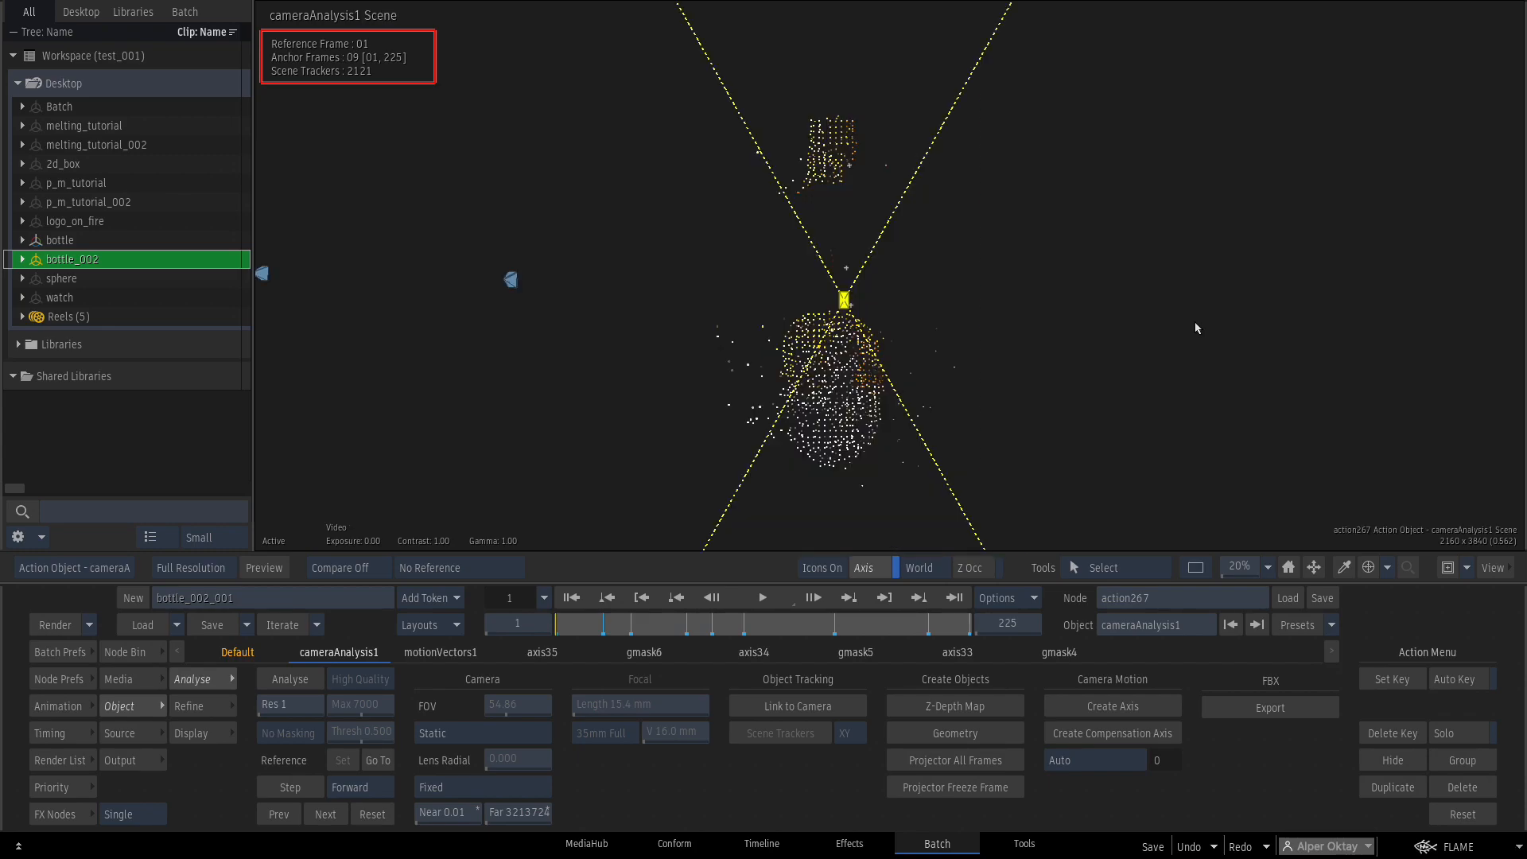
{"action": "key", "text": "F8"}
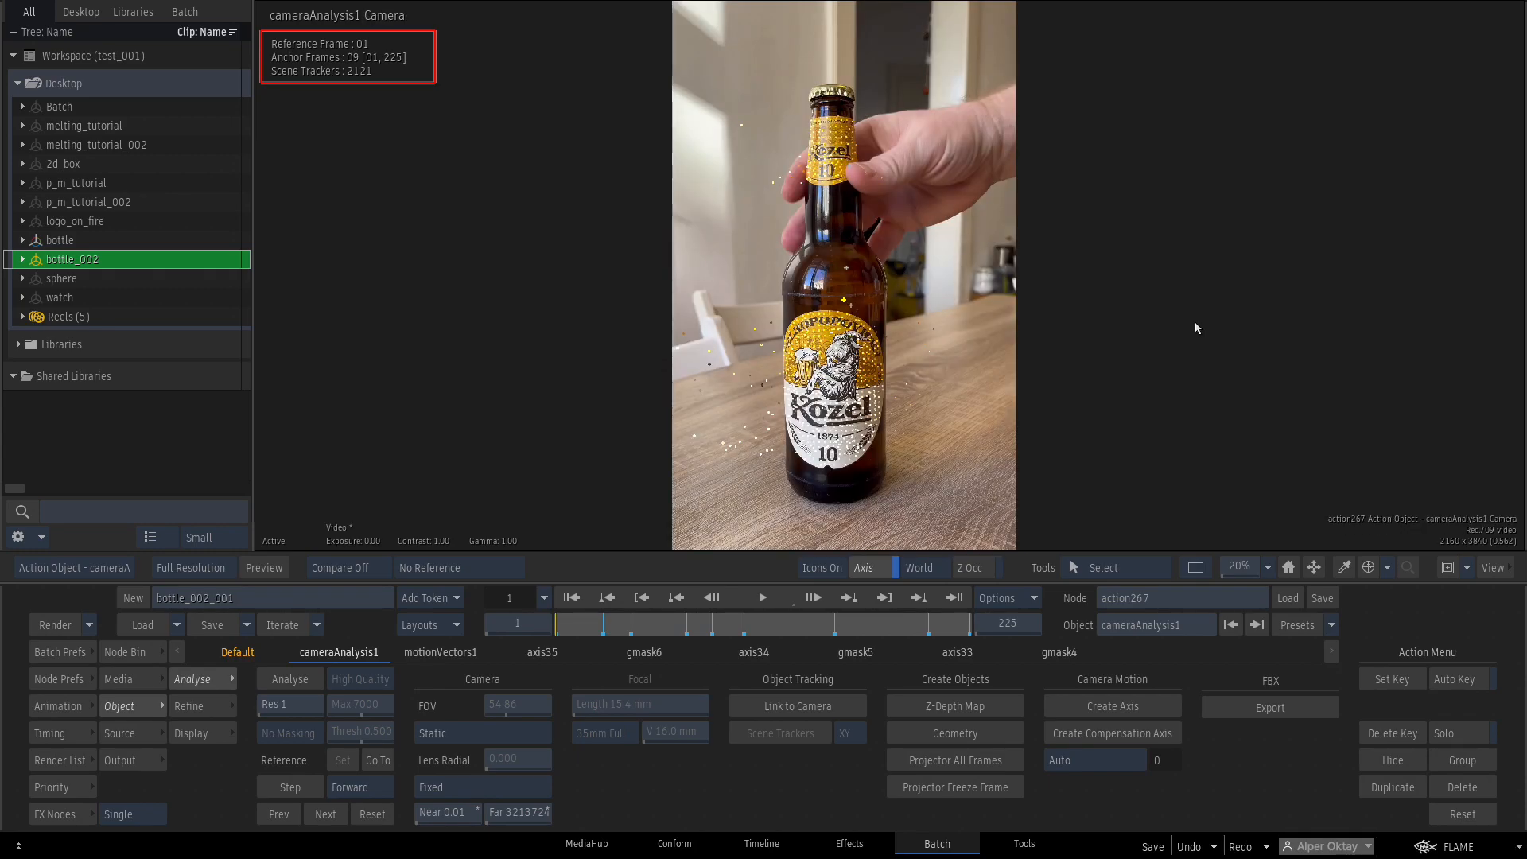
{"action": "key", "text": "F8"}
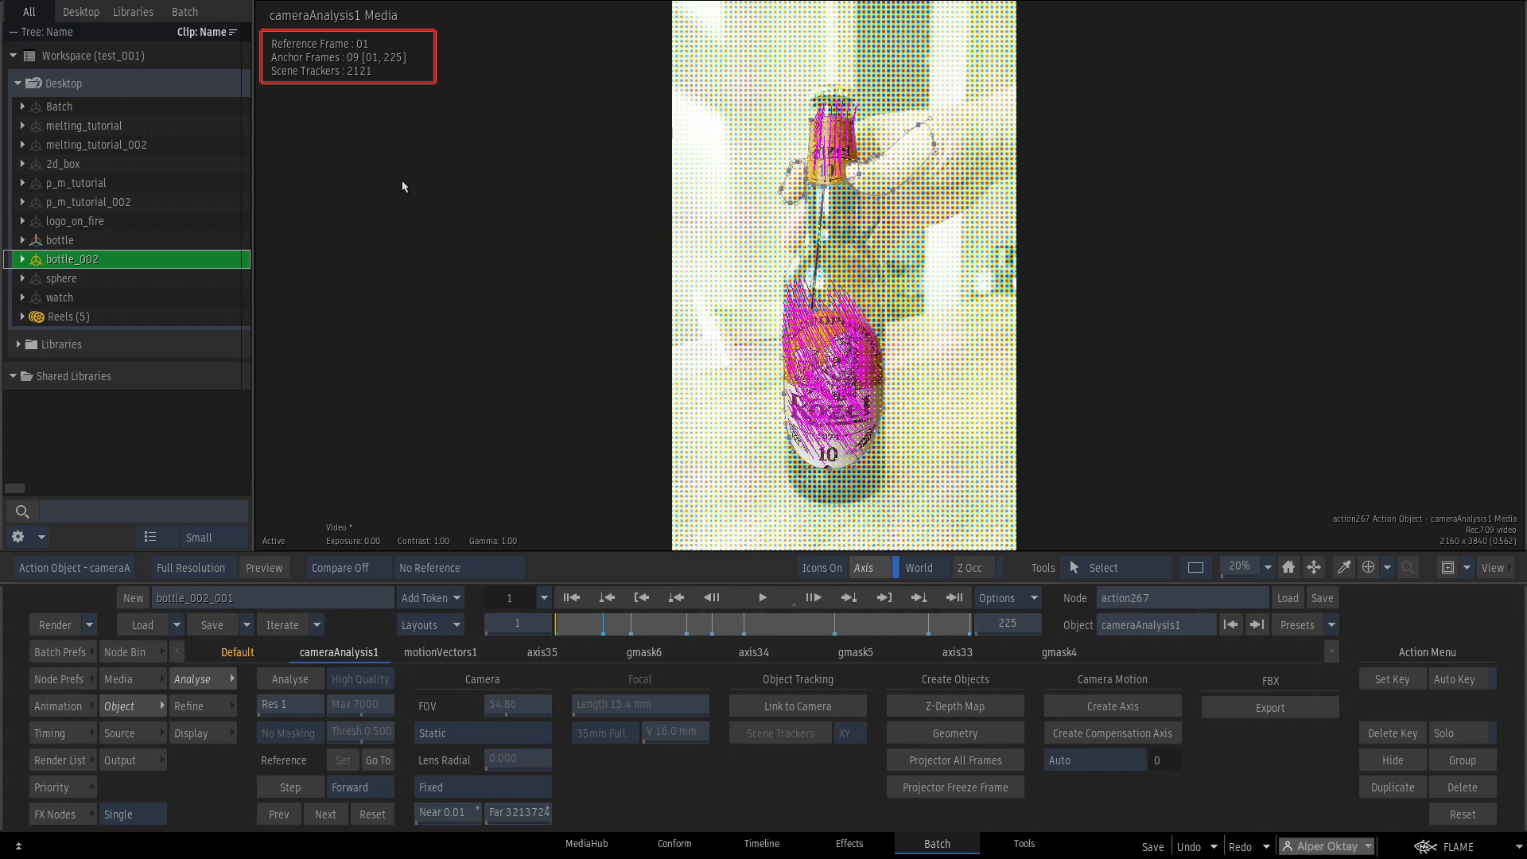
{"action": "key", "text": "F8"}
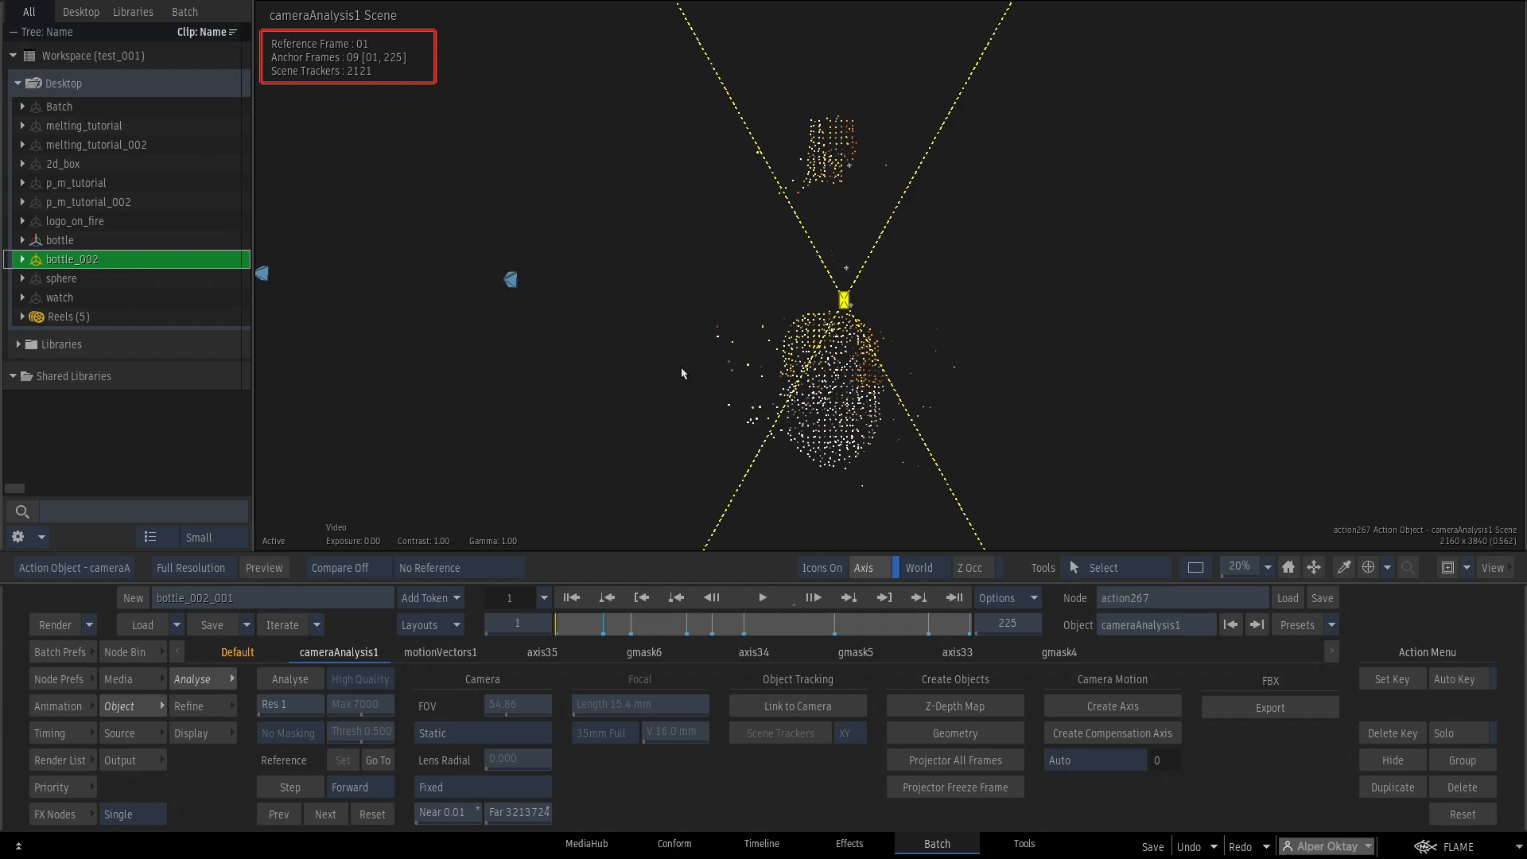
Orbit the point cloud sideways and marquee-select stray points around and left of the bottle.
{"action": "left_click_drag", "start_coordinate": [634, 284], "coordinate": [724, 377]}
{"action": "left_click_drag", "start_coordinate": [1240, 566], "coordinate": [1208, 554]}
{"action": "left_click_drag", "start_coordinate": [958, 391], "coordinate": [1074, 350]}
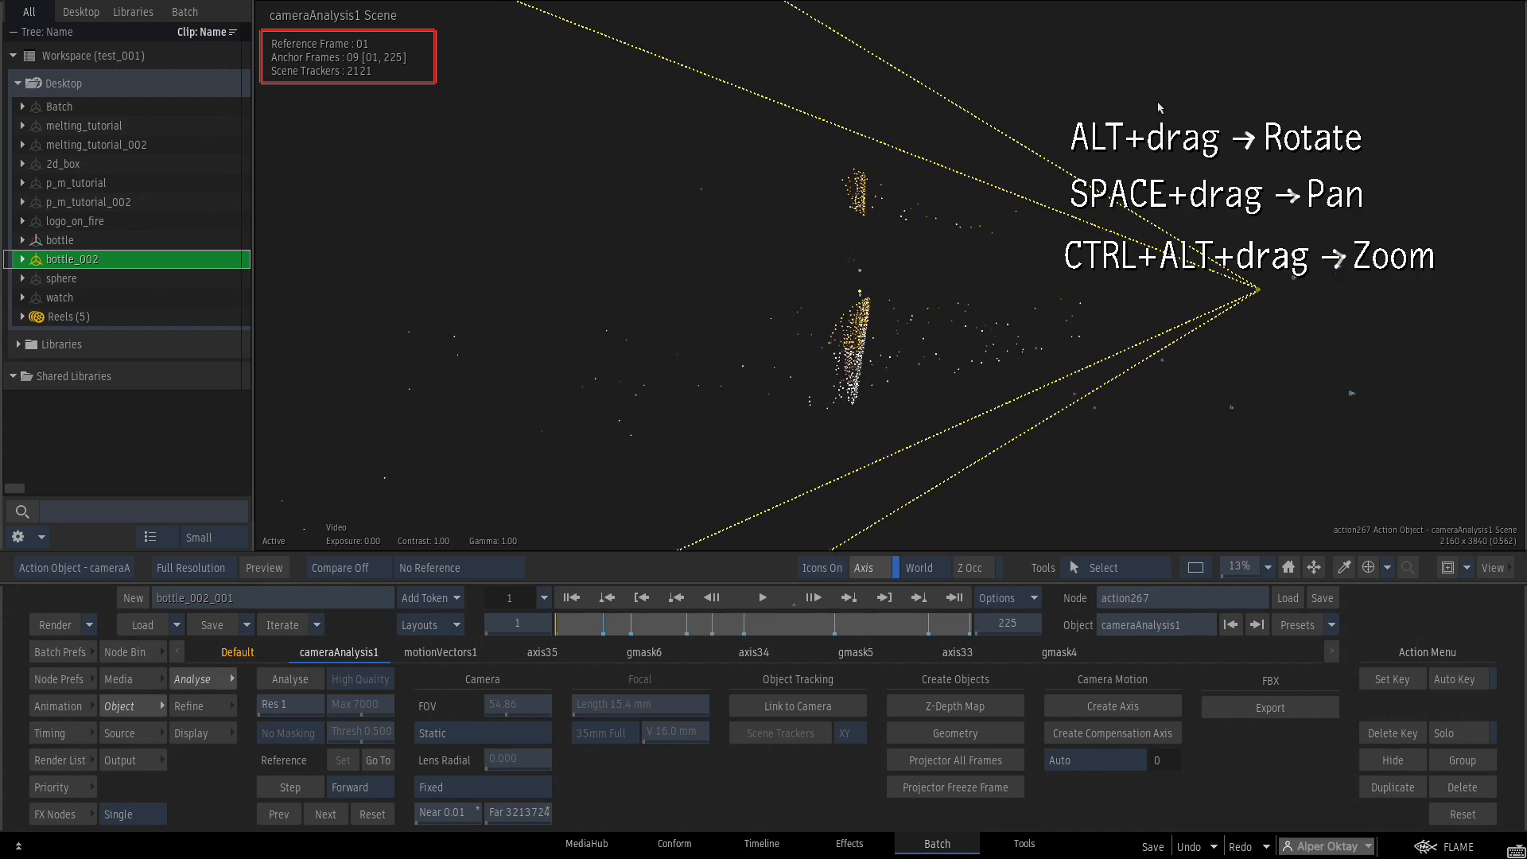
{"action": "left_click_drag", "start_coordinate": [1165, 98], "coordinate": [889, 475]}
{"action": "mouse_move", "coordinate": [568, 114]}
{"action": "left_mouse_down"}
{"action": "mouse_move", "coordinate": [762, 357]}
{"action": "mouse_move", "coordinate": [749, 468]}
{"action": "left_mouse_up"}
{"action": "left_click_drag", "start_coordinate": [599, 147], "coordinate": [253, 552]}
Reframe the scene and select the remaining stray trackers beside the bottle and top cluster.
{"action": "mouse_move", "coordinate": [569, 429]}
{"action": "left_mouse_down"}
{"action": "mouse_move", "coordinate": [871, 342]}
{"action": "mouse_move", "coordinate": [965, 361]}
{"action": "left_mouse_up"}
{"action": "left_click_drag", "start_coordinate": [1255, 569], "coordinate": [1238, 569]}
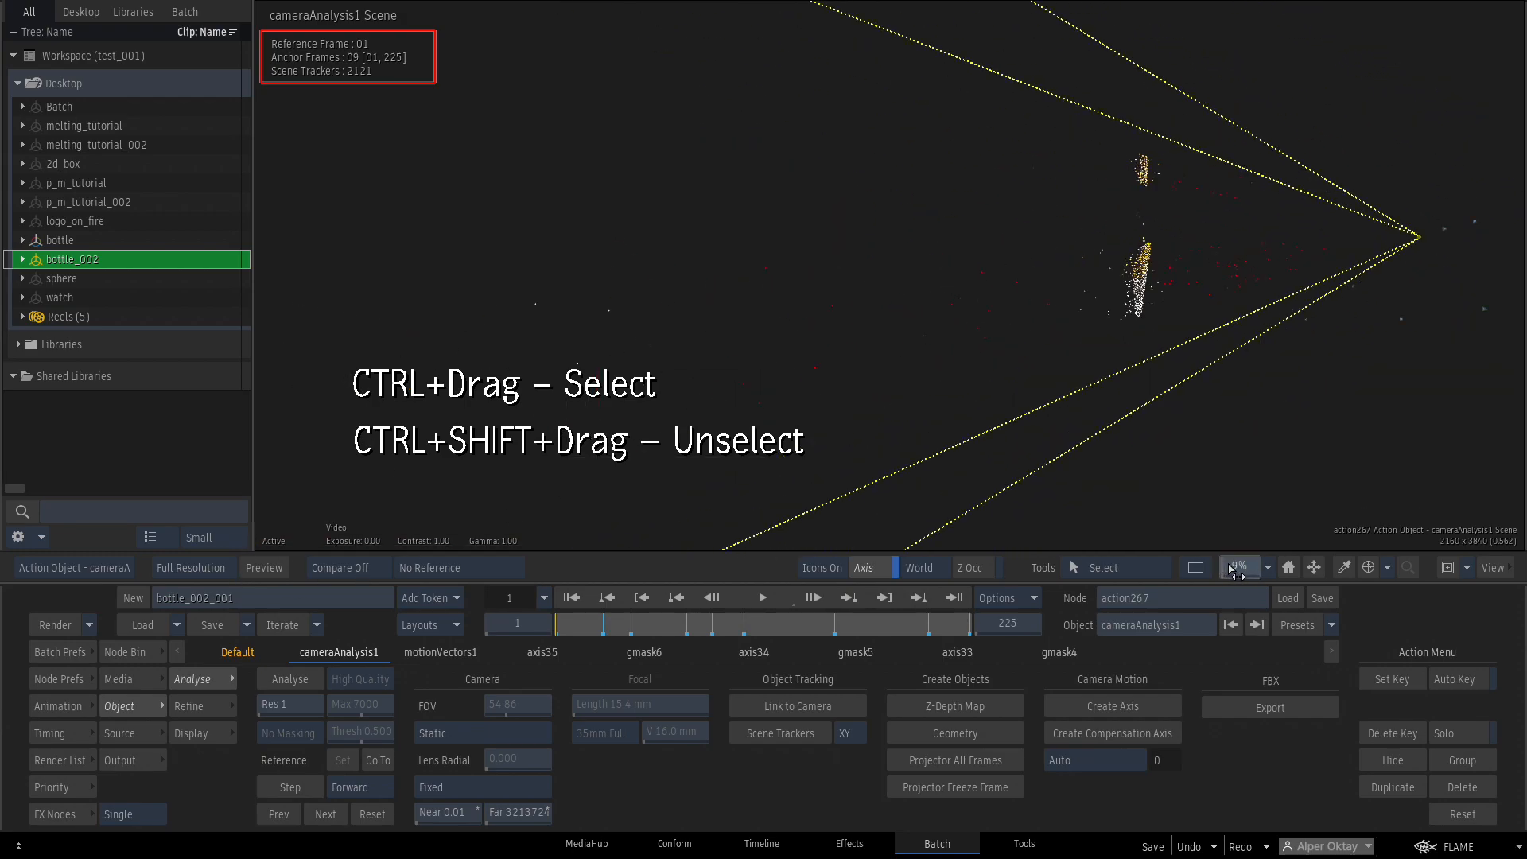
{"action": "left_click_drag", "start_coordinate": [837, 455], "coordinate": [686, 453]}
{"action": "left_click_drag", "start_coordinate": [1242, 568], "coordinate": [1275, 559]}
{"action": "left_click_drag", "start_coordinate": [967, 174], "coordinate": [1063, 392]}
{"action": "left_click_drag", "start_coordinate": [1038, 199], "coordinate": [1167, 141]}
{"action": "left_click_drag", "start_coordinate": [1115, 97], "coordinate": [1115, 98]}
{"action": "left_click_drag", "start_coordinate": [1185, 267], "coordinate": [1114, 244]}
{"action": "left_click_drag", "start_coordinate": [1065, 127], "coordinate": [1102, 162]}
{"action": "mouse_move", "coordinate": [1213, 223]}
{"action": "left_mouse_down"}
{"action": "mouse_move", "coordinate": [1152, 310]}
{"action": "mouse_move", "coordinate": [1173, 293]}
{"action": "mouse_move", "coordinate": [1129, 287]}
{"action": "mouse_move", "coordinate": [1182, 273]}
{"action": "mouse_move", "coordinate": [1179, 288]}
{"action": "left_mouse_up"}
In the refine controls, disable the stray trackers below and inside the bottle's point arc.
{"action": "left_click", "coordinate": [195, 708]}
{"action": "left_click_drag", "start_coordinate": [1243, 560], "coordinate": [1293, 557]}
{"action": "left_click_drag", "start_coordinate": [1289, 303], "coordinate": [1007, 388]}
{"action": "mouse_move", "coordinate": [1180, 383]}
{"action": "left_mouse_down"}
{"action": "mouse_move", "coordinate": [1009, 265]}
{"action": "mouse_move", "coordinate": [885, 304]}
{"action": "left_mouse_up"}
{"action": "left_click", "coordinate": [424, 759]}
{"action": "left_click", "coordinate": [430, 759]}
{"action": "mouse_move", "coordinate": [1145, 117]}
{"action": "left_mouse_down"}
{"action": "mouse_move", "coordinate": [1107, 146]}
{"action": "mouse_move", "coordinate": [1115, 129]}
{"action": "left_mouse_up"}
{"action": "left_click_drag", "start_coordinate": [1013, 172], "coordinate": [1099, 225]}
{"action": "left_click", "coordinate": [430, 760]}
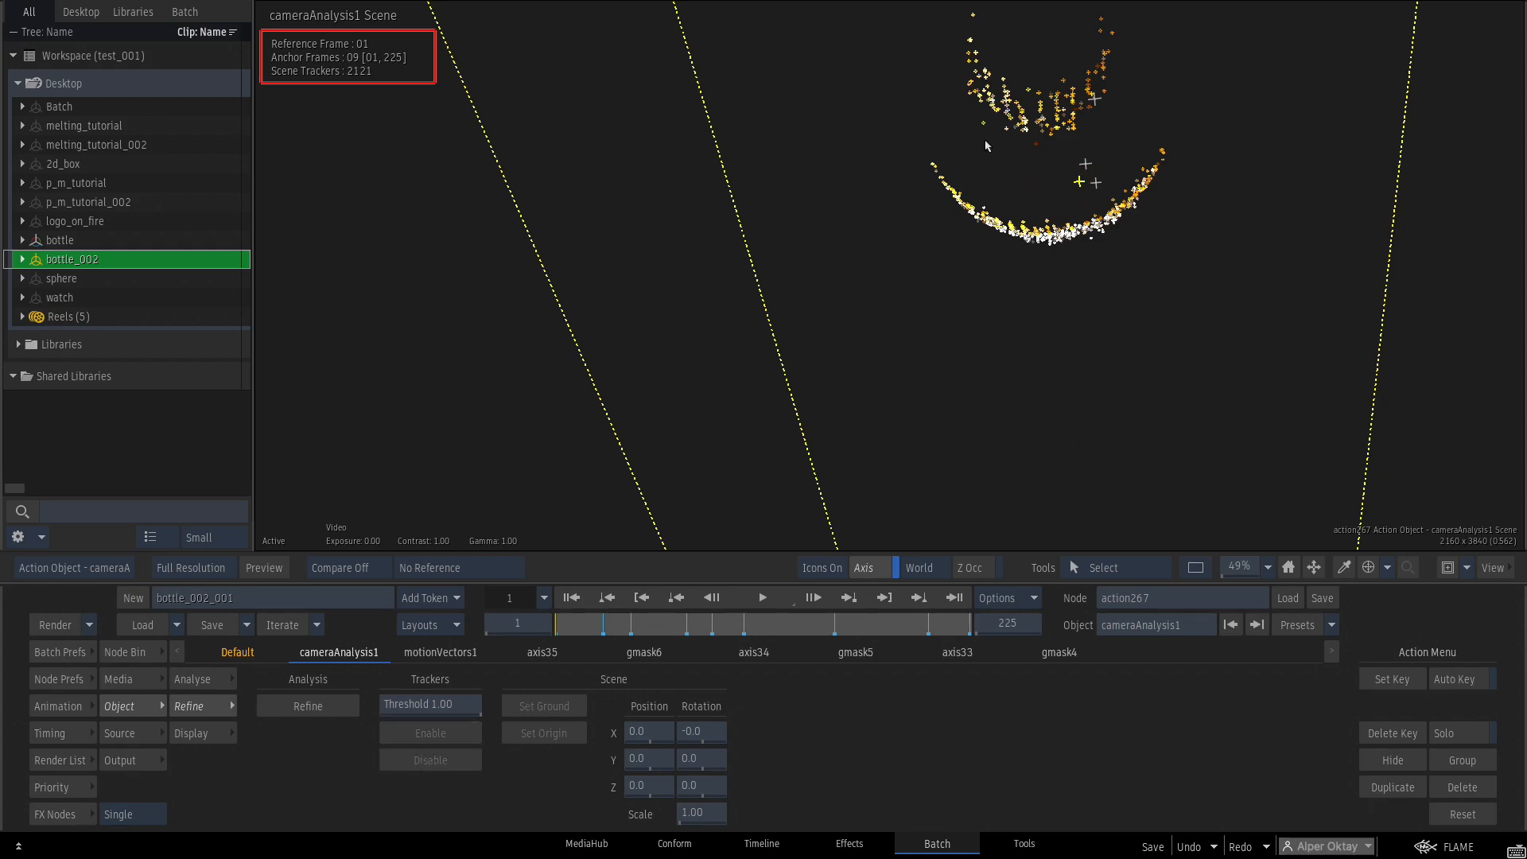
{"action": "left_click", "coordinate": [429, 759]}
Disable the remaining single outlier trackers and the four outliers at the top.
{"action": "left_click_drag", "start_coordinate": [1212, 86], "coordinate": [1182, 163]}
{"action": "left_click_drag", "start_coordinate": [948, 247], "coordinate": [963, 262]}
{"action": "left_click", "coordinate": [472, 757]}
{"action": "left_click_drag", "start_coordinate": [1071, 245], "coordinate": [1087, 262]}
{"action": "left_click", "coordinate": [441, 760]}
{"action": "left_click_drag", "start_coordinate": [926, 102], "coordinate": [1085, 135]}
{"action": "left_click", "coordinate": [447, 759]}
Refine the camera solve with the remaining trackers and orbit to check the cameras.
{"action": "left_click_drag", "start_coordinate": [1161, 415], "coordinate": [1159, 375]}
{"action": "left_click_drag", "start_coordinate": [1250, 567], "coordinate": [1203, 542]}
{"action": "left_click_drag", "start_coordinate": [1105, 381], "coordinate": [1057, 299]}
{"action": "left_click", "coordinate": [308, 707]}
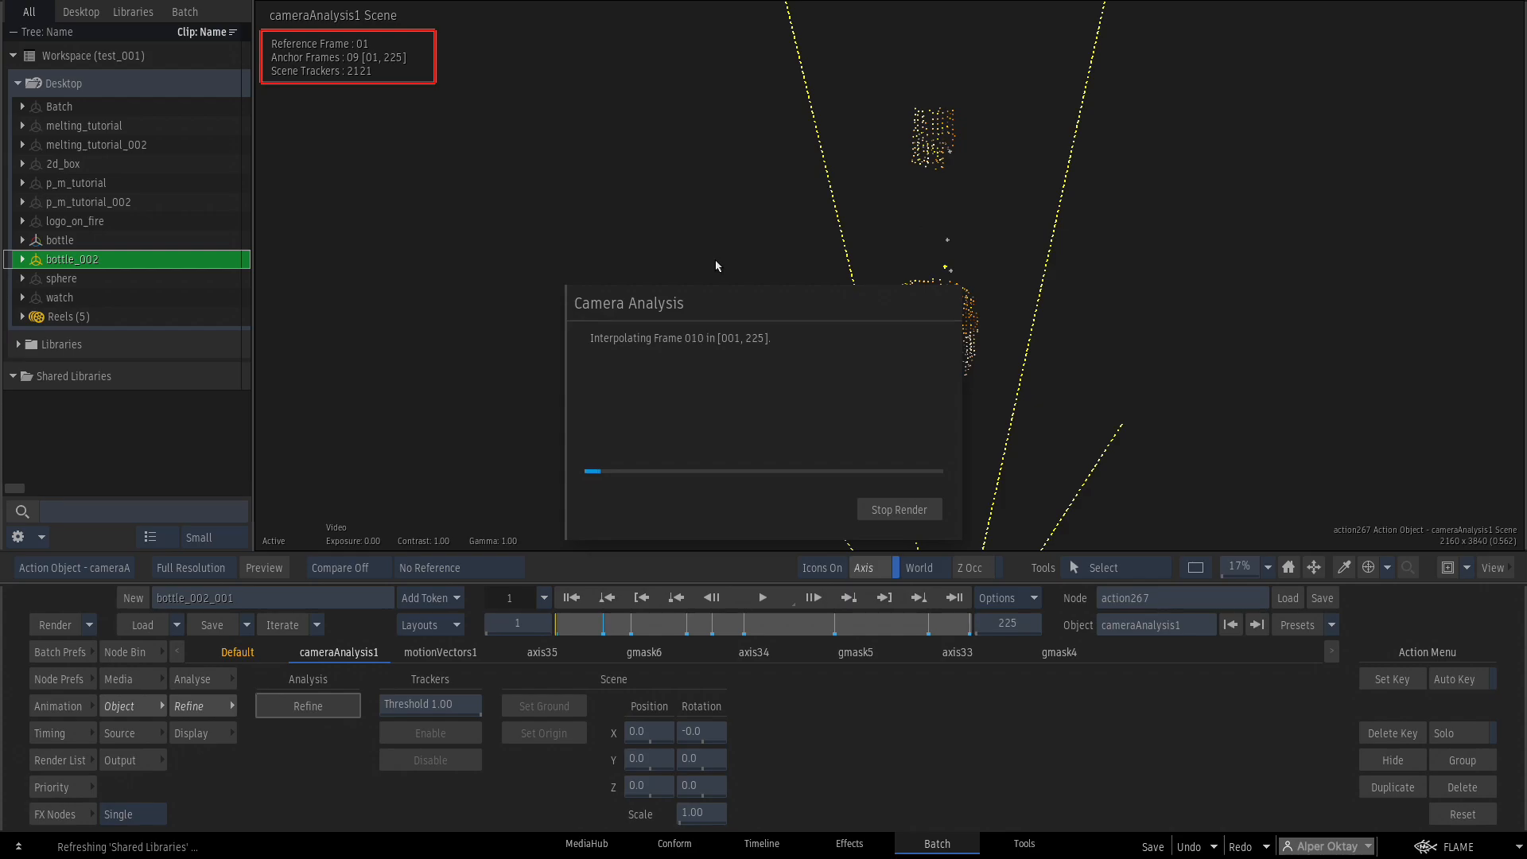
{"action": "left_click_drag", "start_coordinate": [965, 272], "coordinate": [915, 253]}
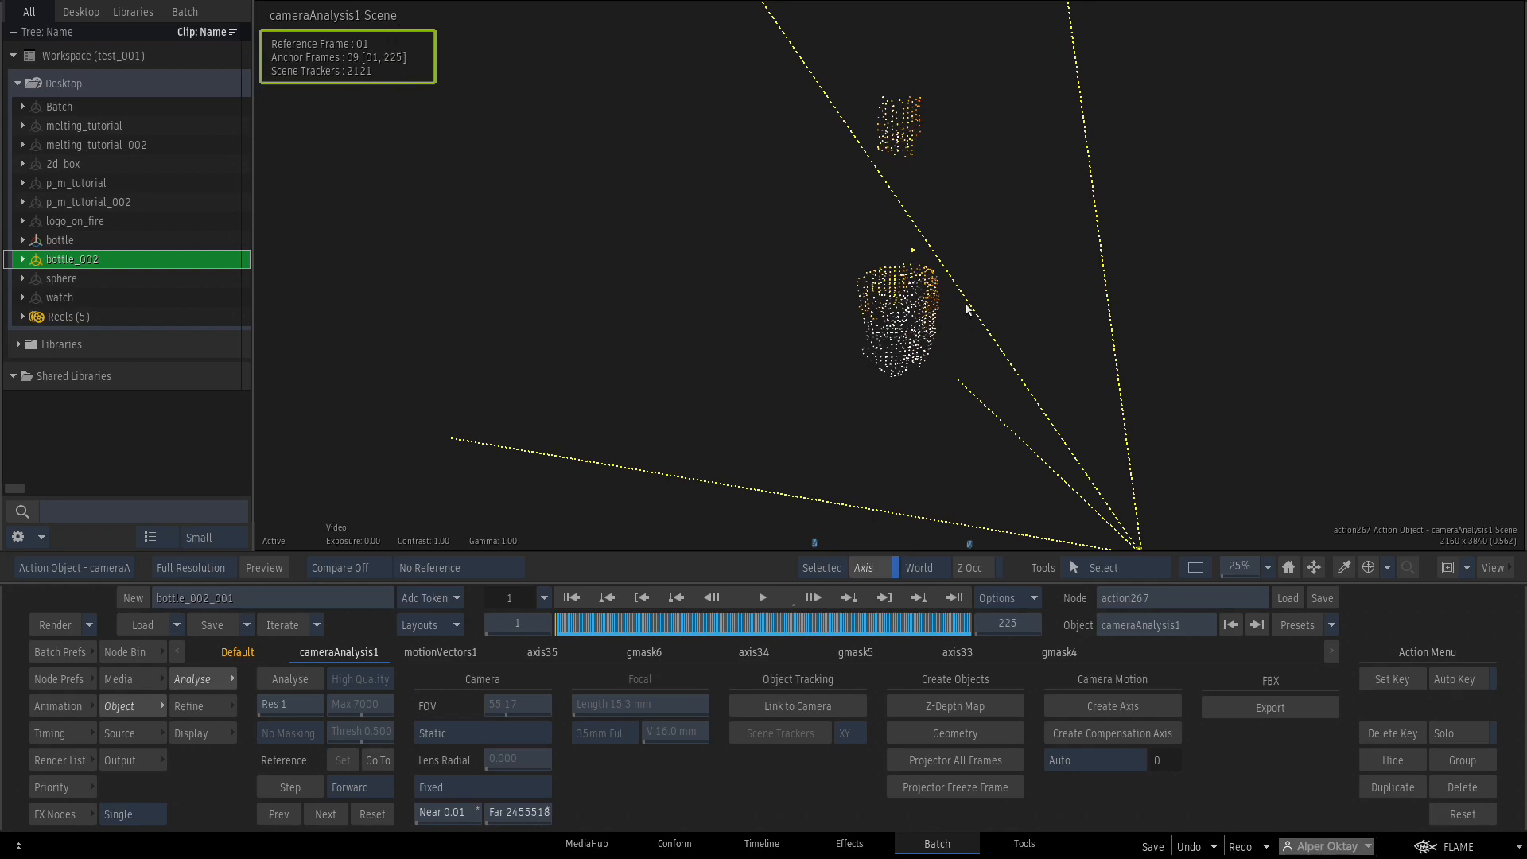
Hide the old axis and mask nodes and mimic-link the Default camera to cameraAnalysis1.
{"action": "key", "text": "Tab"}
{"action": "left_click_drag", "start_coordinate": [968, 219], "coordinate": [811, 429]}
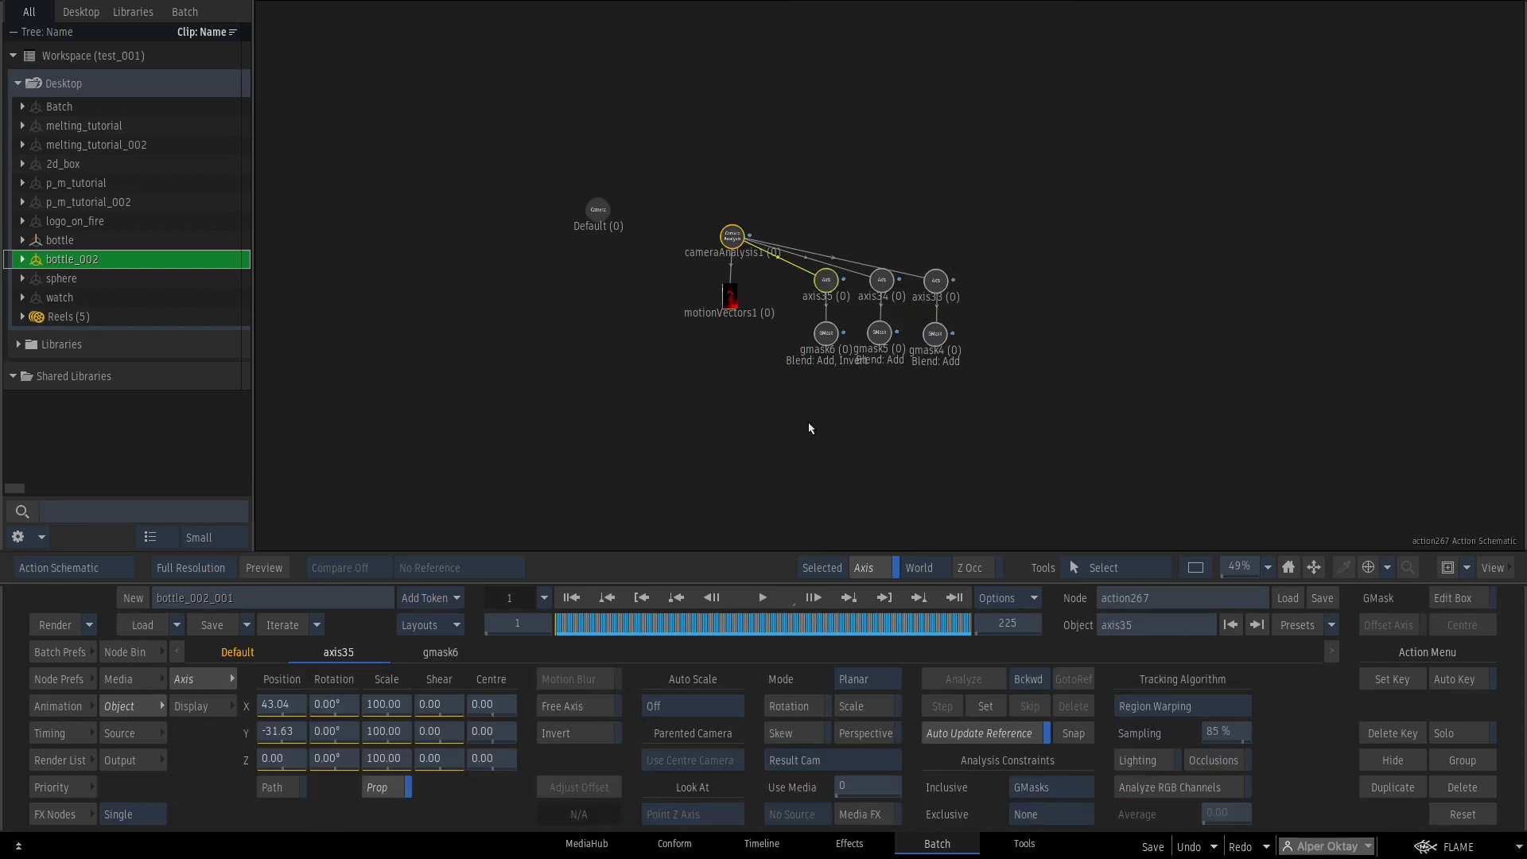
{"action": "key", "text": "shift+h"}
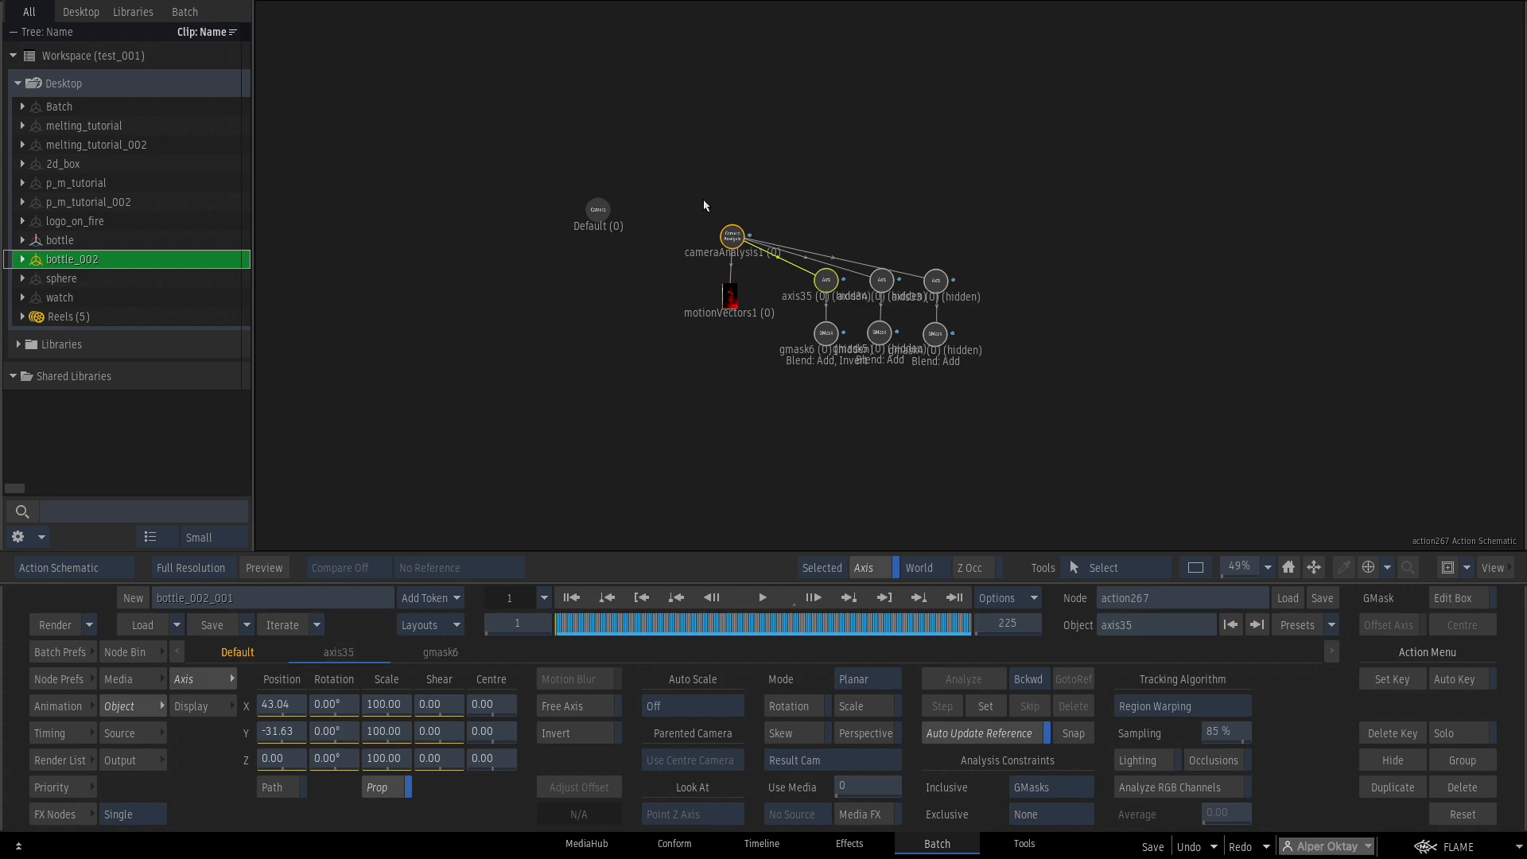
{"action": "key", "text": "w"}
{"action": "left_click_drag", "start_coordinate": [732, 236], "coordinate": [607, 225]}
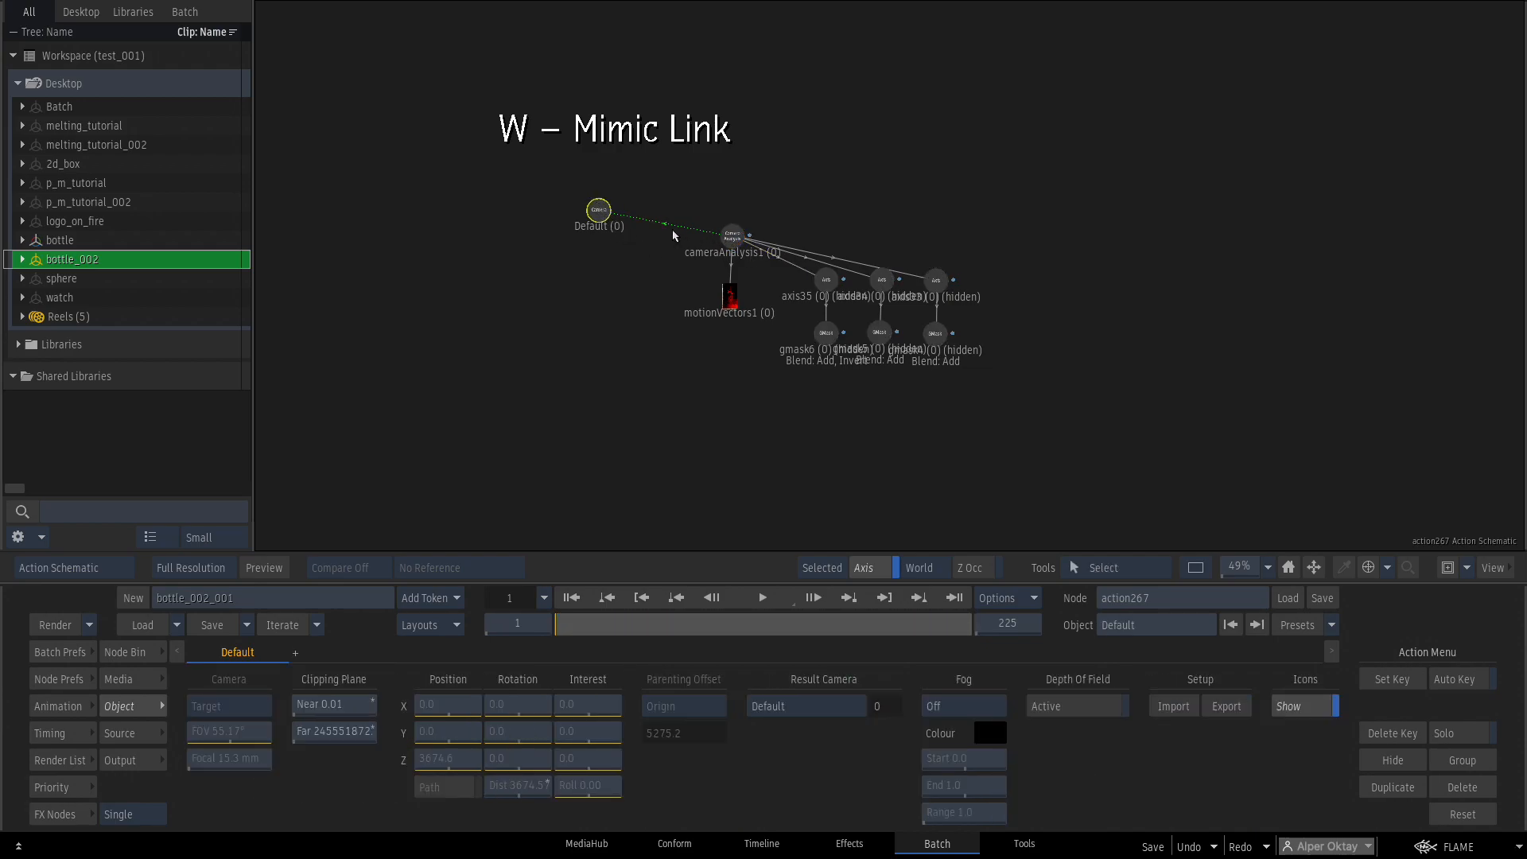
Build a poly1 mesh under axis1 from the bottle's tracker points in cameraAnalysis1.
{"action": "left_click", "coordinate": [738, 245]}
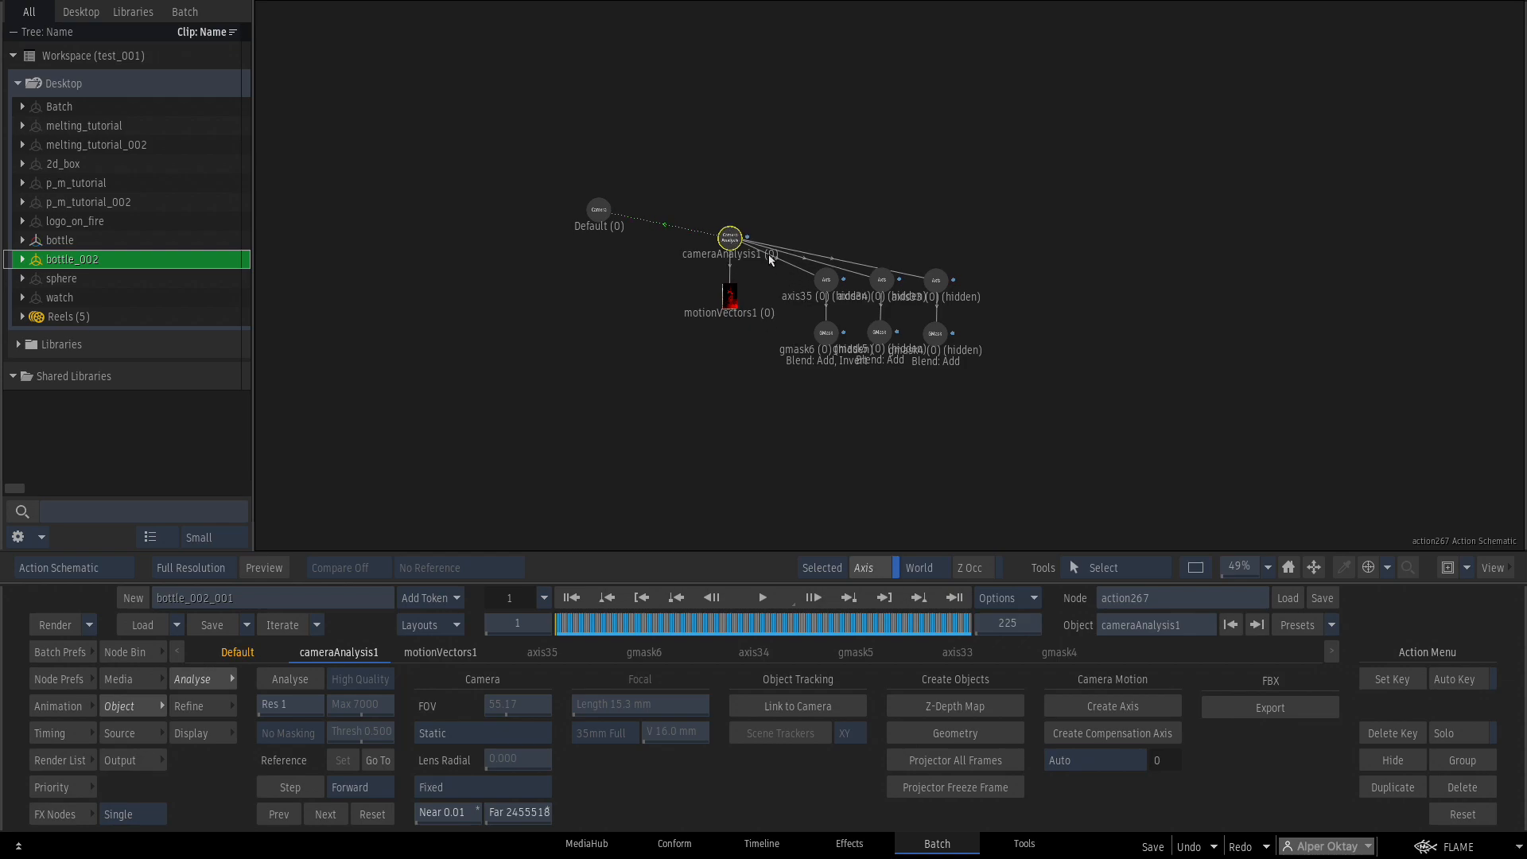
{"action": "key", "text": "F8"}
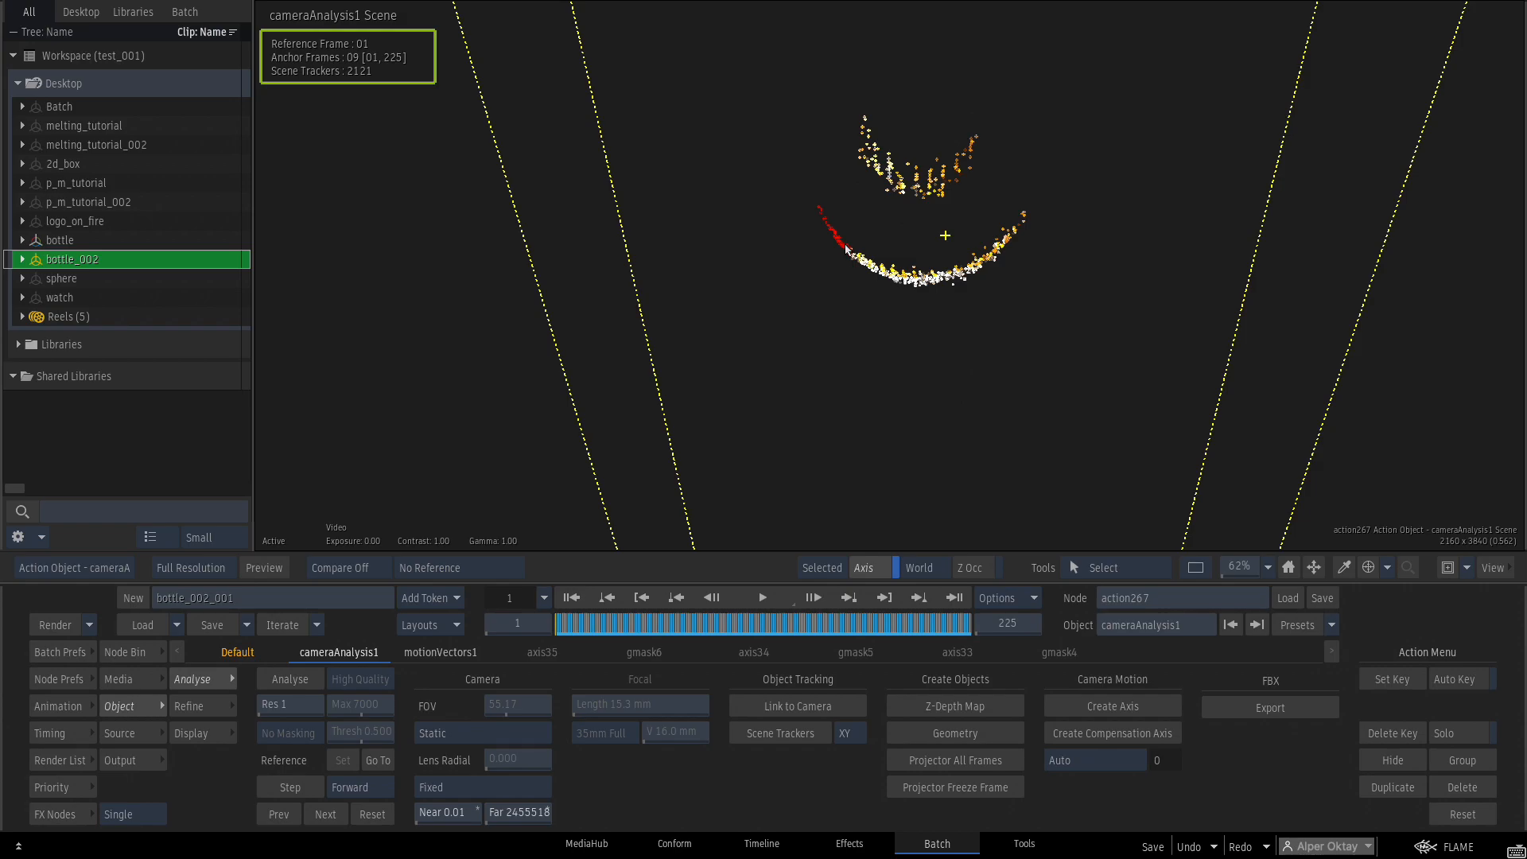
{"action": "mouse_move", "coordinate": [845, 245]}
{"action": "left_mouse_down"}
{"action": "mouse_move", "coordinate": [909, 279]}
{"action": "mouse_move", "coordinate": [947, 266]}
{"action": "left_mouse_up"}
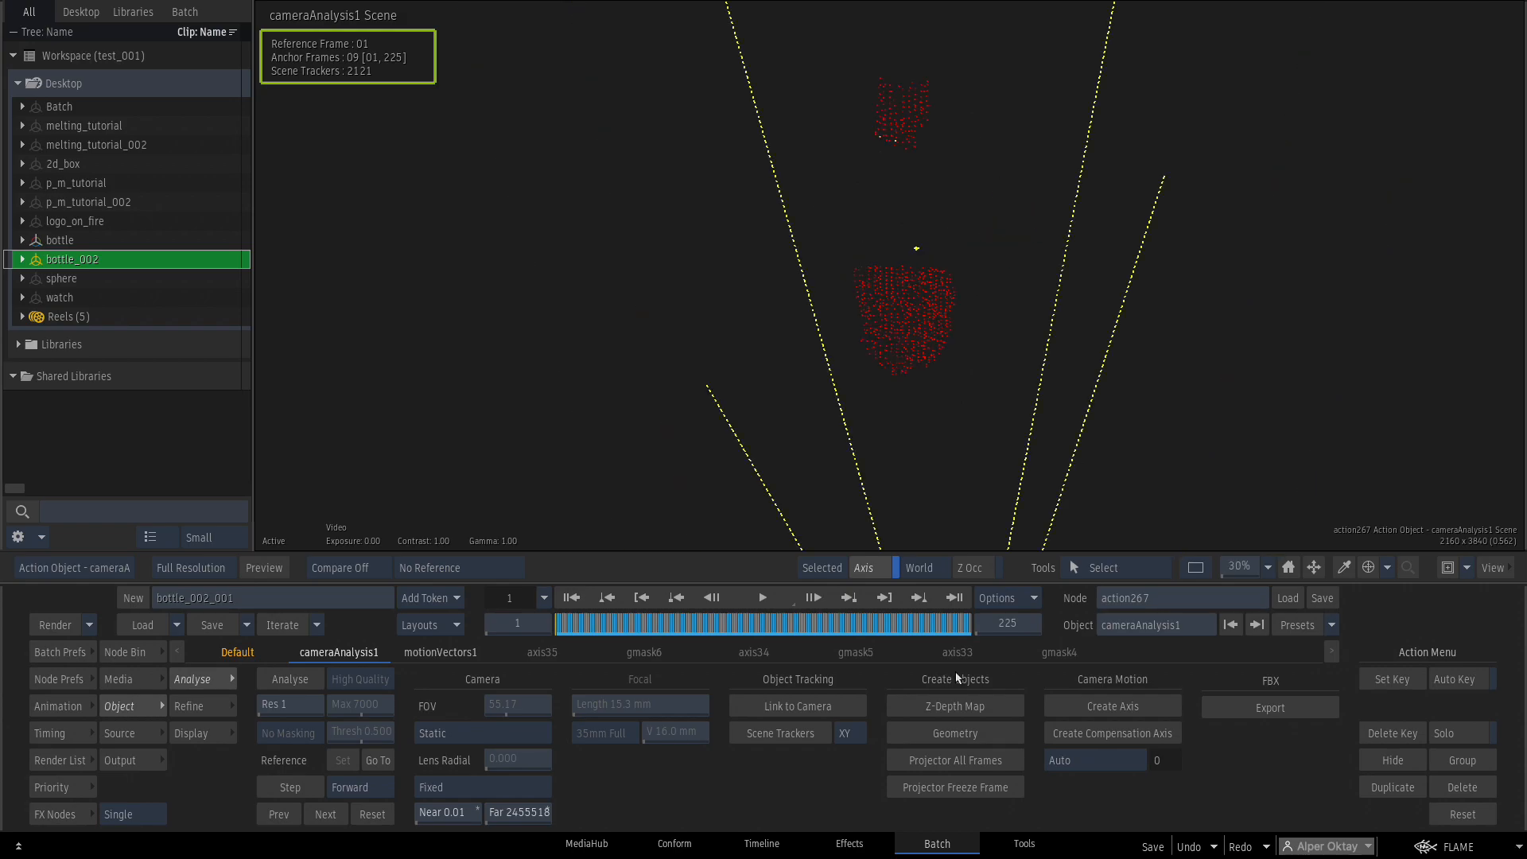
{"action": "left_click", "coordinate": [953, 738]}
{"action": "mouse_move", "coordinate": [559, 622]}
{"action": "left_mouse_down"}
{"action": "mouse_move", "coordinate": [651, 617]}
{"action": "mouse_move", "coordinate": [741, 582]}
{"action": "mouse_move", "coordinate": [531, 632]}
{"action": "left_mouse_up"}
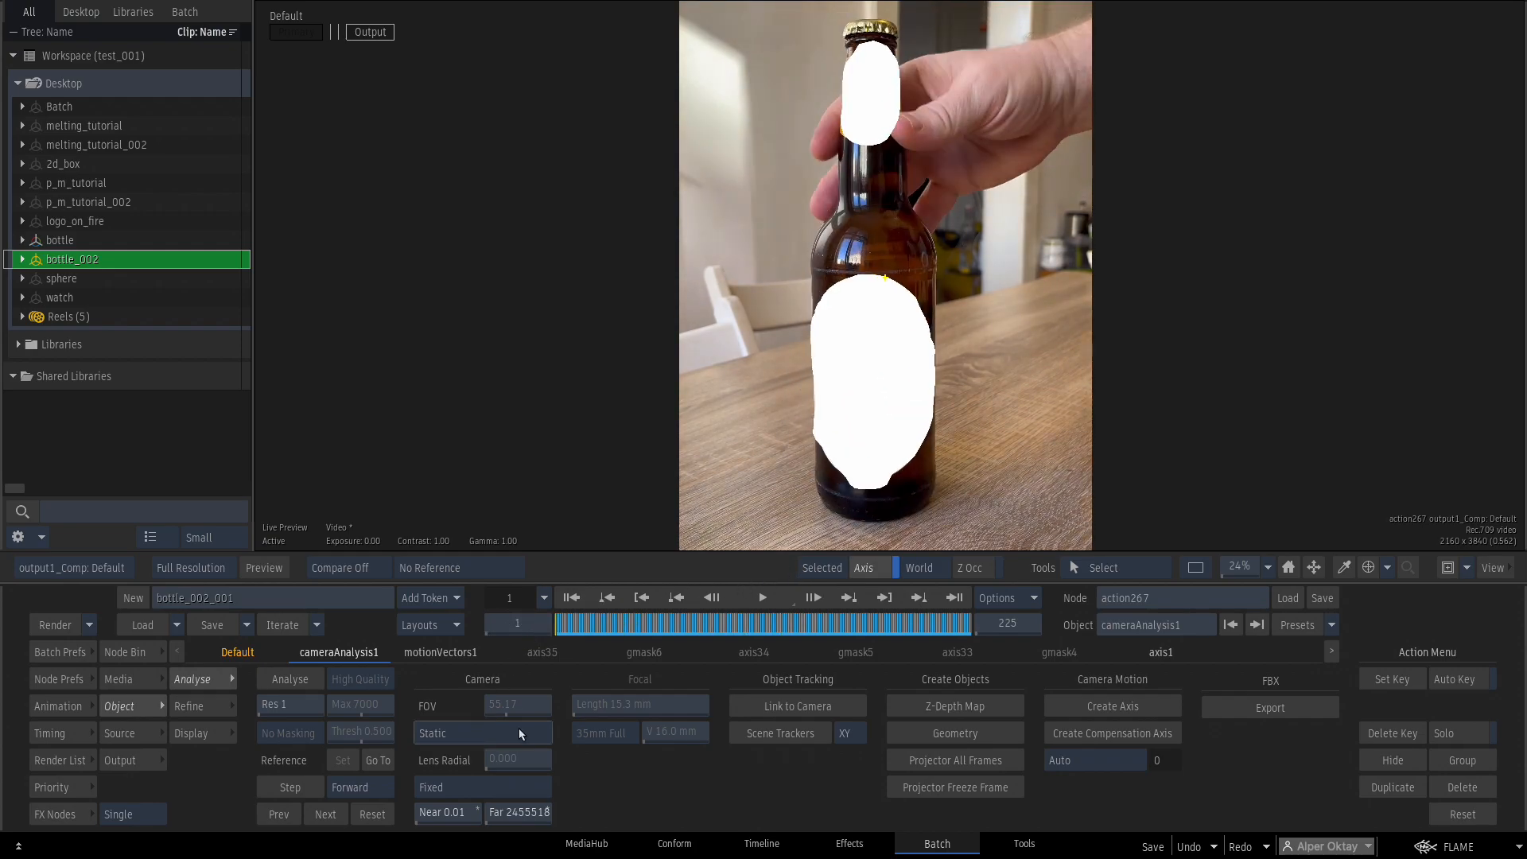
Add a light1 node to the Action schematic from the Node Bin.
{"action": "left_click", "coordinate": [147, 653]}
{"action": "key", "text": "F8"}
{"action": "left_click_drag", "start_coordinate": [1014, 698], "coordinate": [1094, 241]}
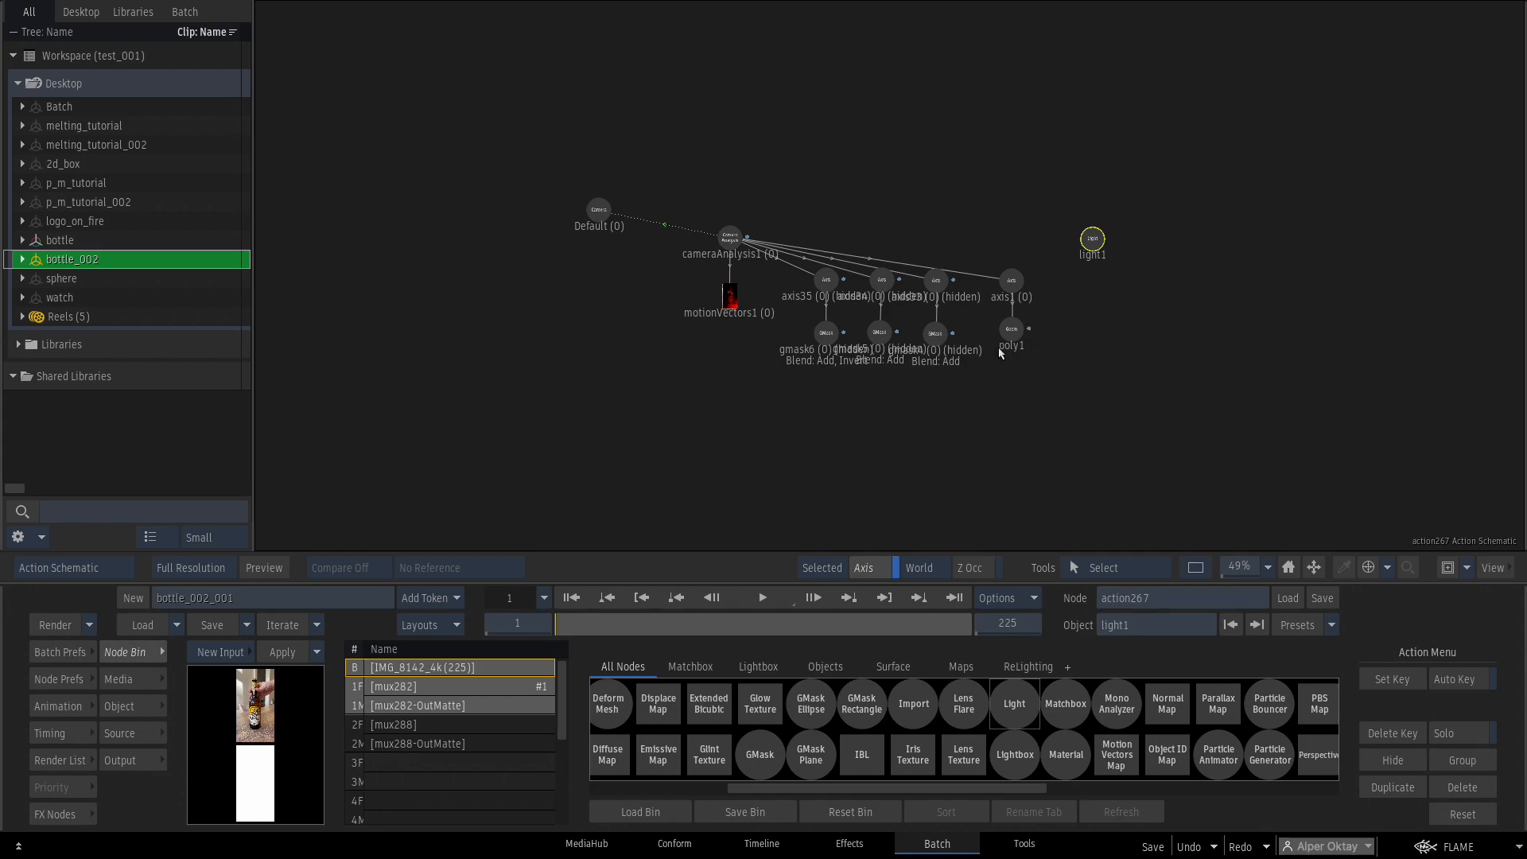
Set light1's type to Ambient.
{"action": "key", "text": "F4"}
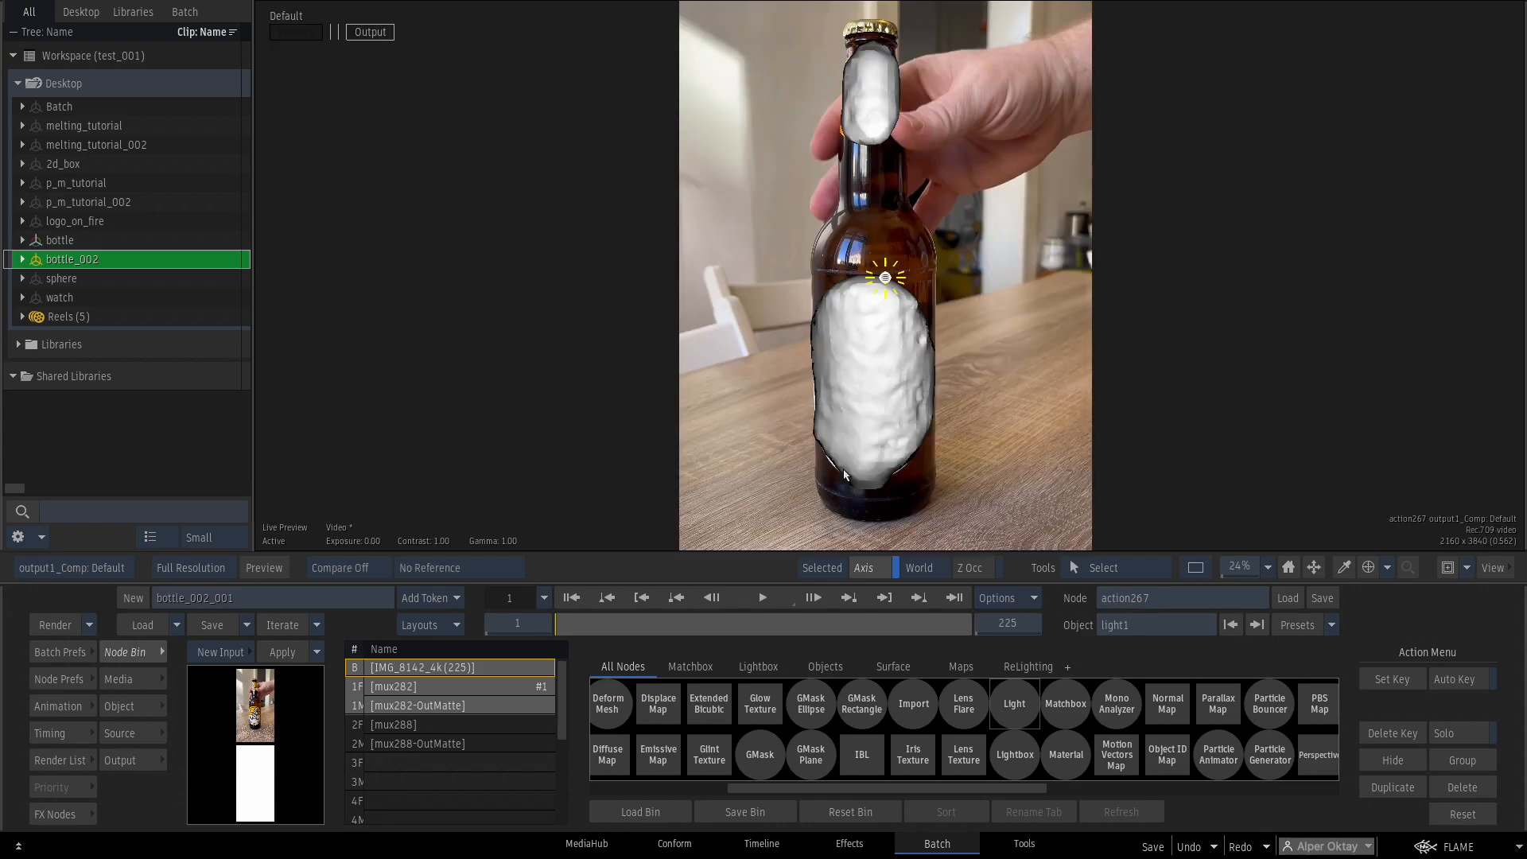
{"action": "left_click", "coordinate": [147, 707]}
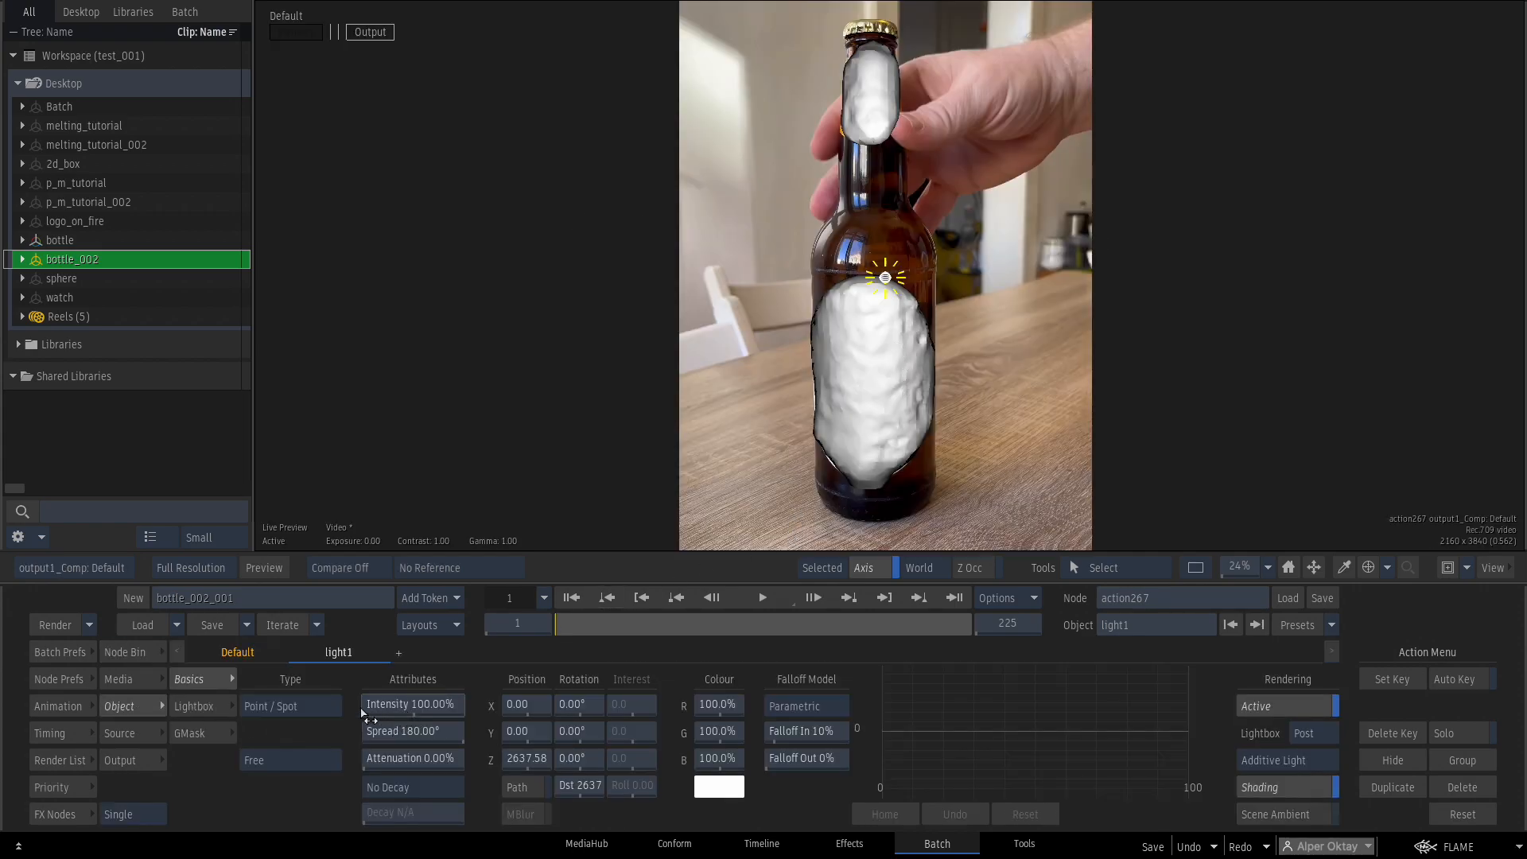
{"action": "left_click", "coordinate": [318, 706]}
{"action": "left_click", "coordinate": [323, 662]}
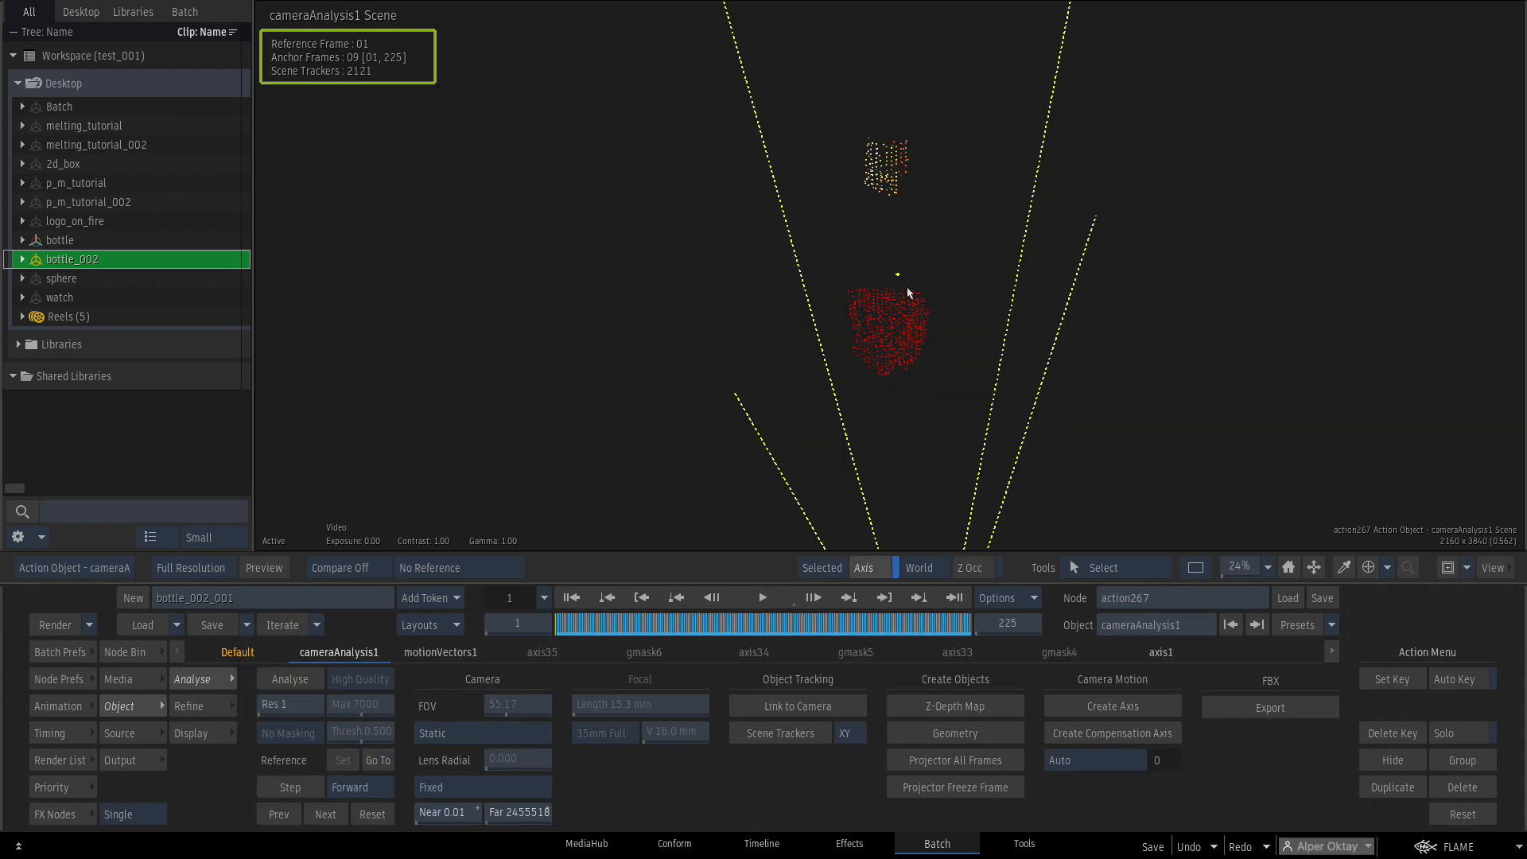
Create further meshes from the bottle trackers and play the clip to check their tracking.
{"action": "left_click", "coordinate": [971, 735]}
{"action": "mouse_move", "coordinate": [567, 625]}
{"action": "left_mouse_down"}
{"action": "mouse_move", "coordinate": [729, 621]}
{"action": "mouse_move", "coordinate": [552, 643]}
{"action": "left_mouse_up"}
{"action": "left_click_drag", "start_coordinate": [976, 208], "coordinate": [954, 274]}
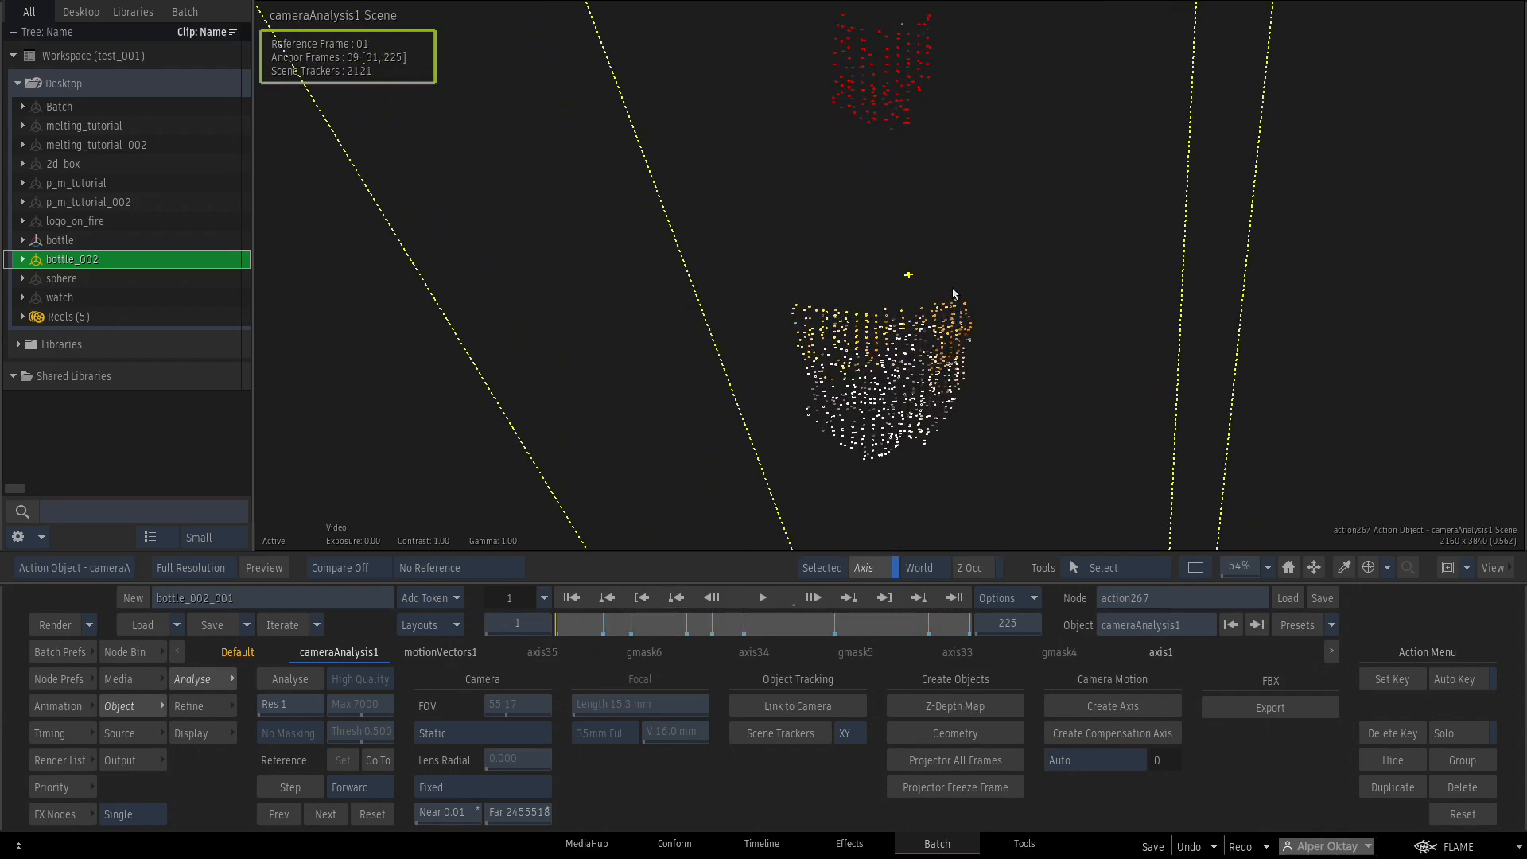
{"action": "left_click", "coordinate": [946, 741]}
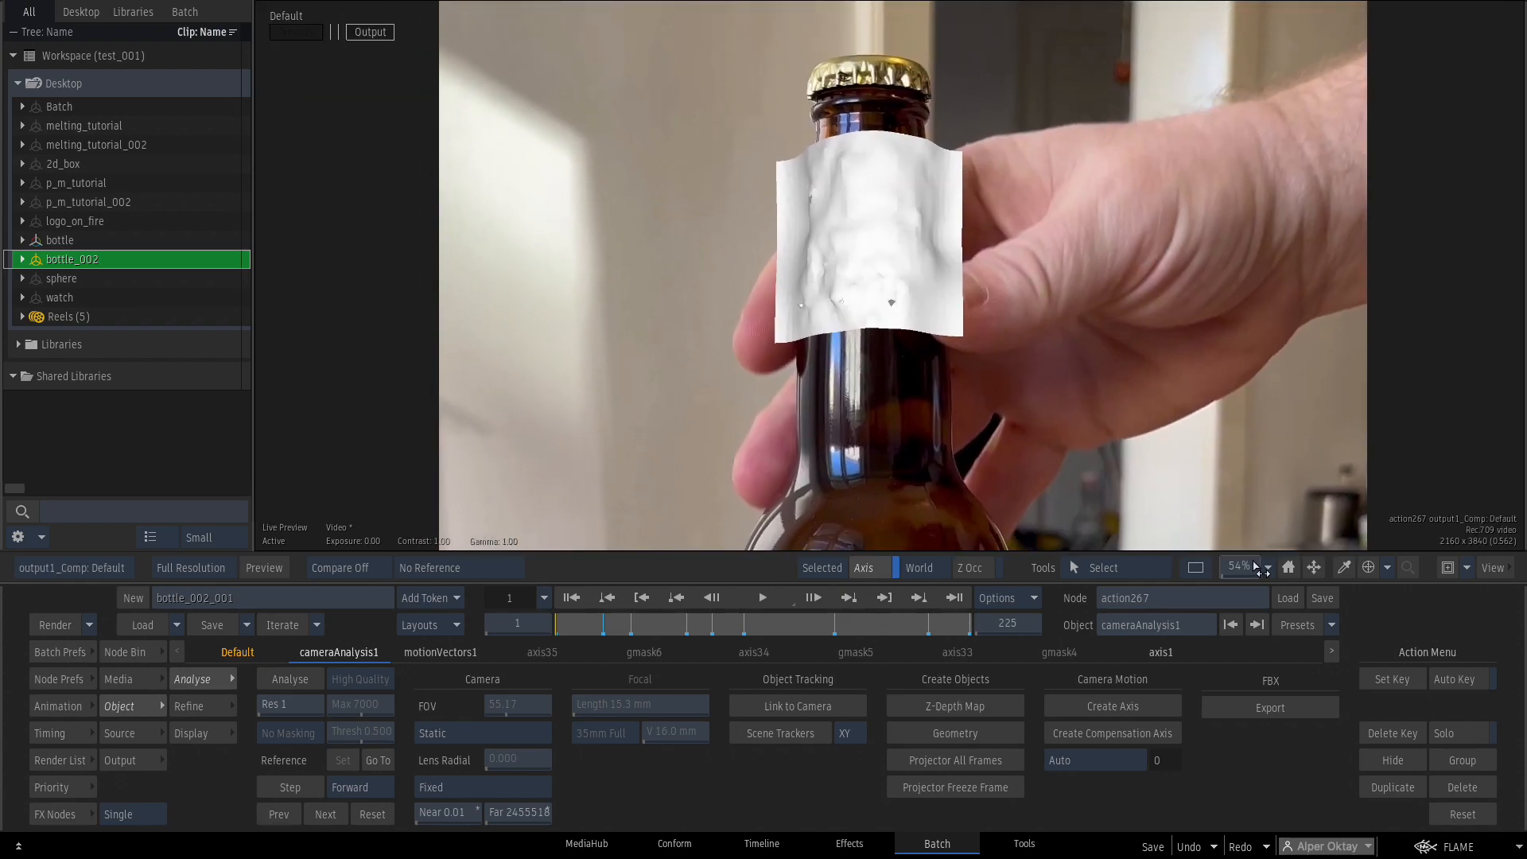
{"action": "left_click_drag", "start_coordinate": [1255, 566], "coordinate": [1209, 549]}
{"action": "left_click_drag", "start_coordinate": [1145, 461], "coordinate": [1144, 362]}
{"action": "left_click", "coordinate": [573, 597]}
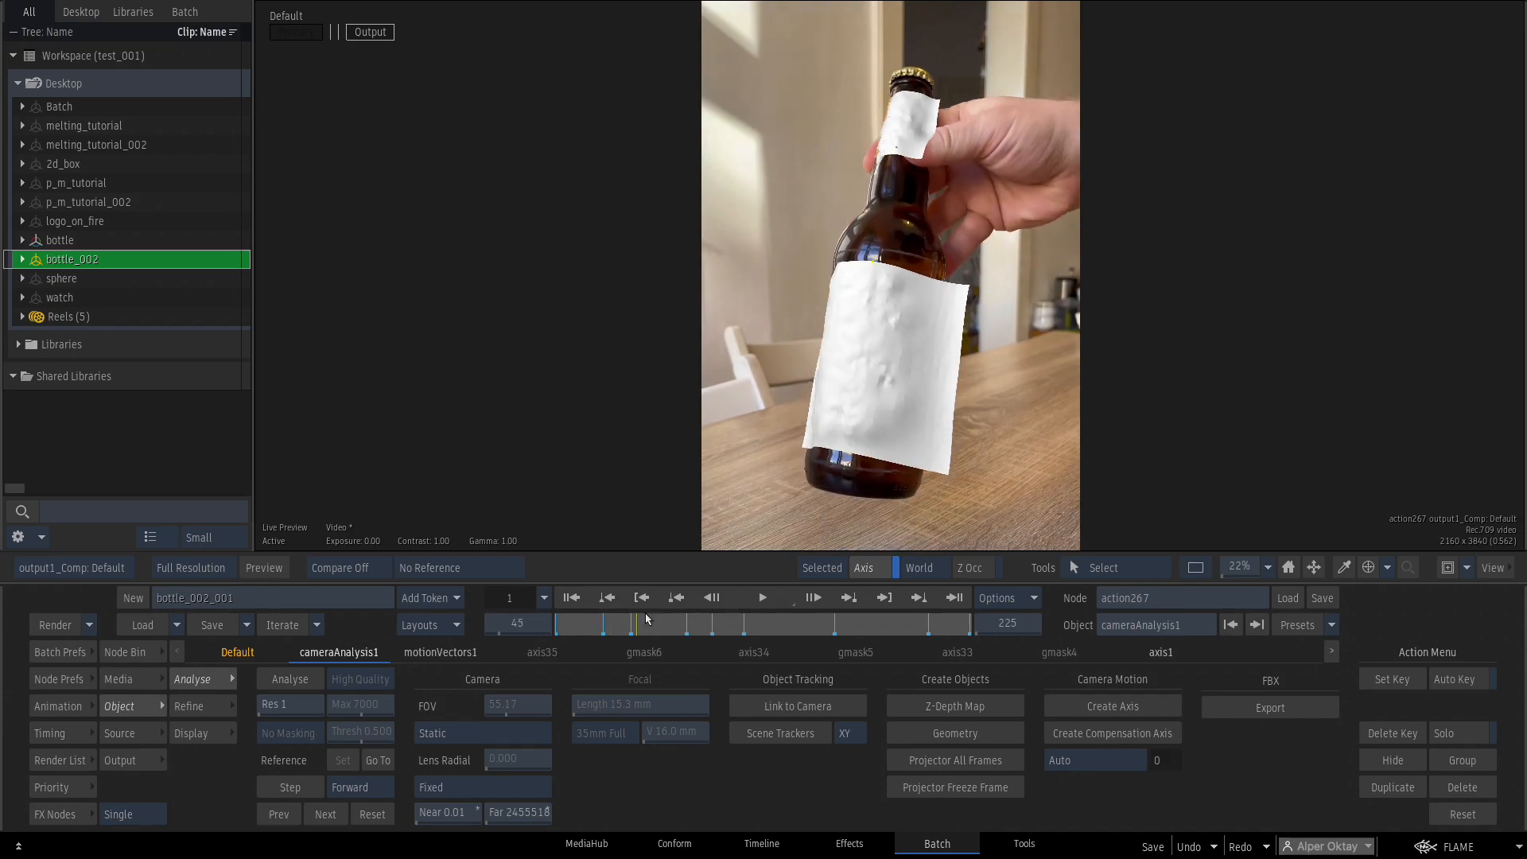
{"action": "left_click_drag", "start_coordinate": [649, 619], "coordinate": [788, 602]}
{"action": "mouse_move", "coordinate": [558, 623]}
{"action": "left_mouse_down"}
{"action": "mouse_move", "coordinate": [612, 623]}
{"action": "mouse_move", "coordinate": [555, 622]}
{"action": "mouse_move", "coordinate": [614, 609]}
{"action": "mouse_move", "coordinate": [555, 622]}
{"action": "left_mouse_up"}
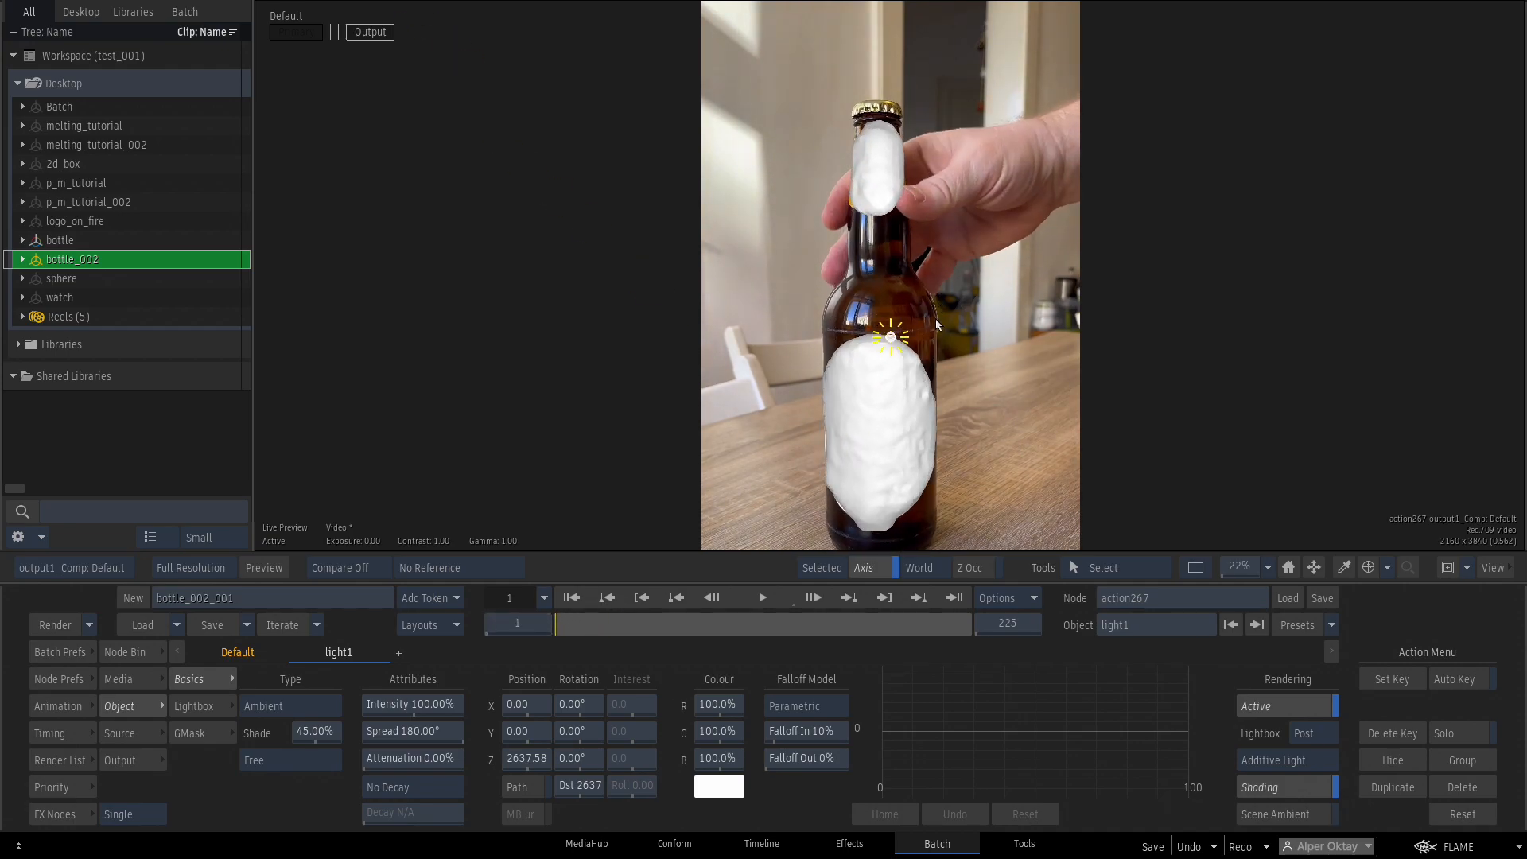
{"action": "key", "text": "F4"}
Add a cameraCompensation1 axis, parent light1 under it and place the light left of the bottle.
{"action": "left_click", "coordinate": [725, 241]}
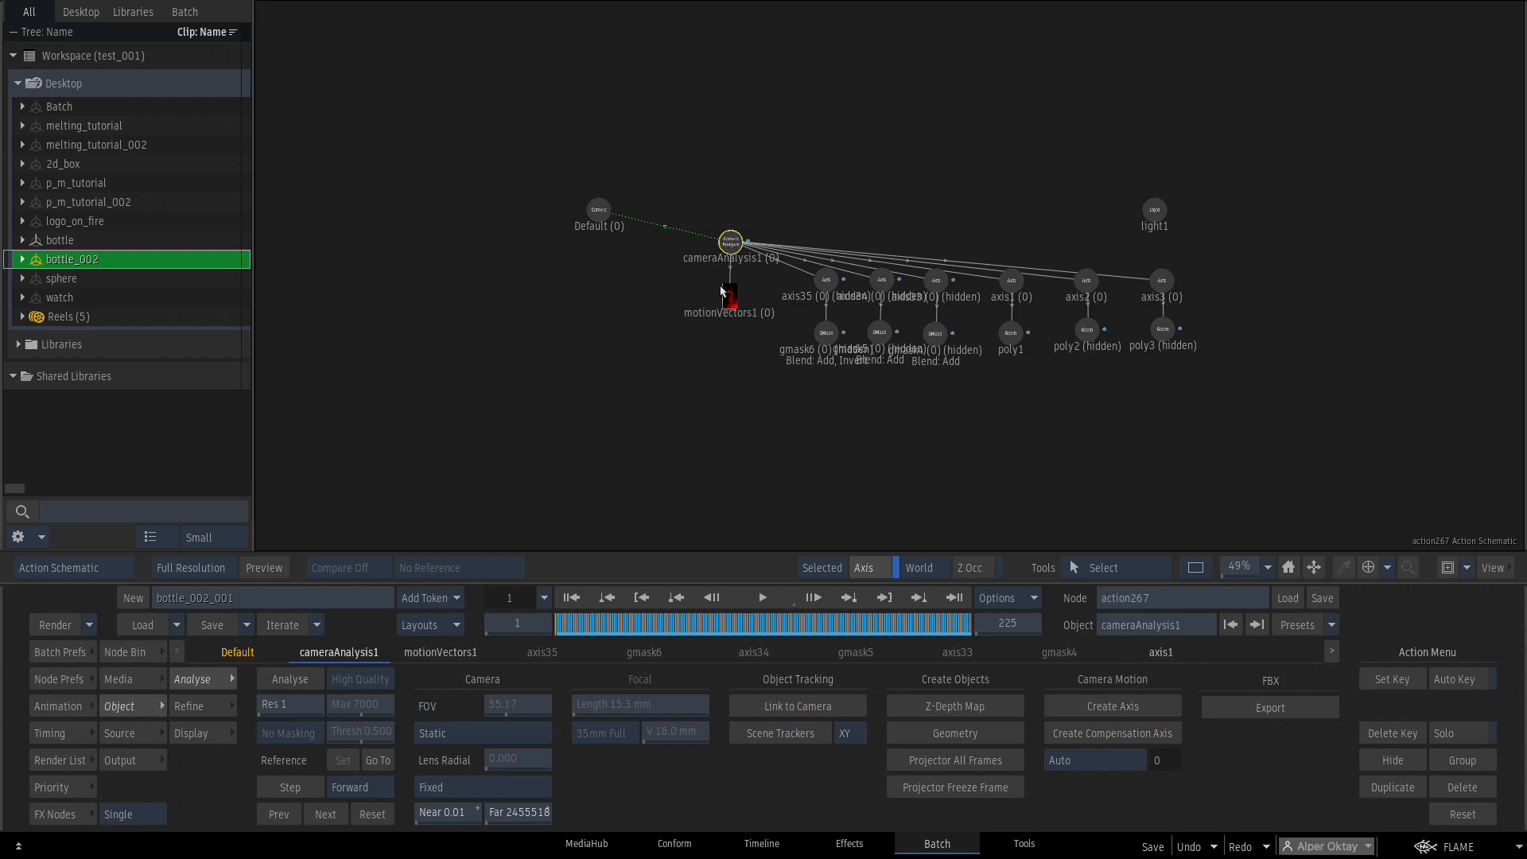
{"action": "left_click", "coordinate": [1105, 732]}
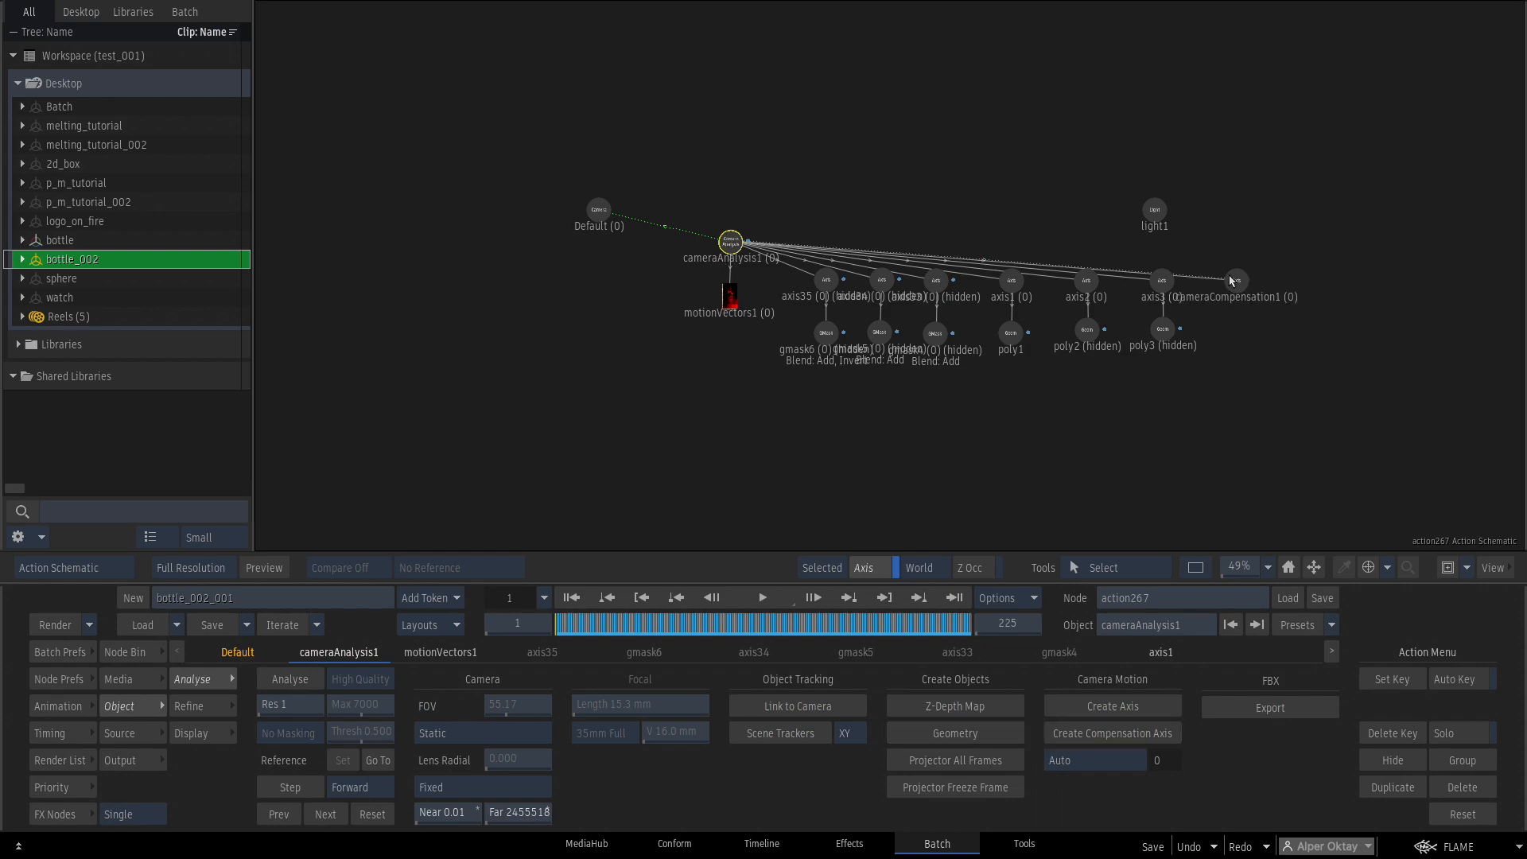
{"action": "left_click_drag", "start_coordinate": [1154, 207], "coordinate": [1262, 188]}
{"action": "mouse_move", "coordinate": [1257, 247]}
{"action": "left_mouse_down"}
{"action": "mouse_move", "coordinate": [1241, 165]}
{"action": "mouse_move", "coordinate": [1264, 191]}
{"action": "mouse_move", "coordinate": [1246, 222]}
{"action": "left_mouse_up"}
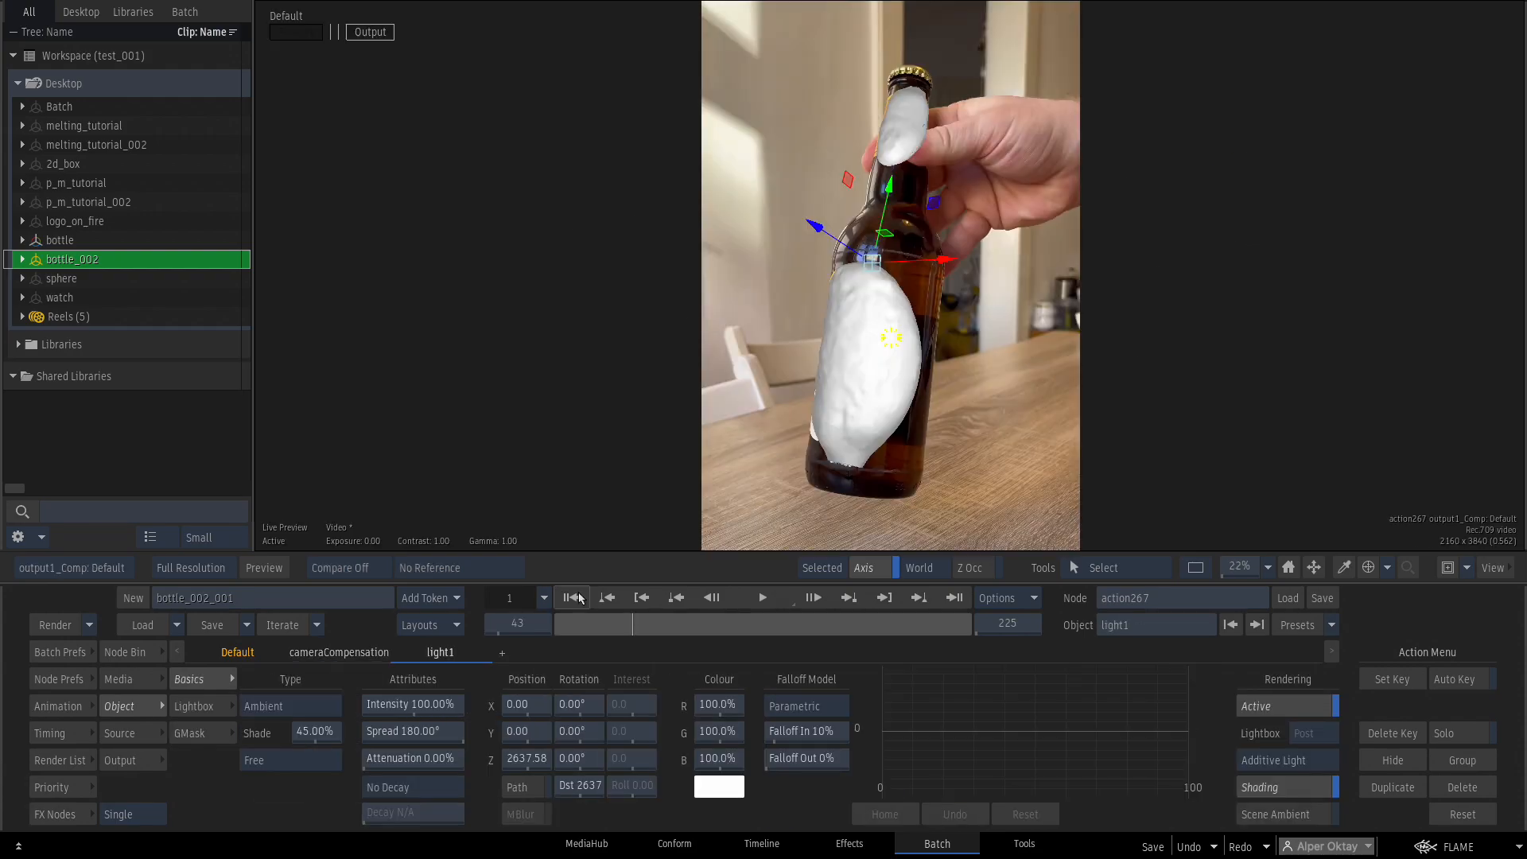
{"action": "left_click", "coordinate": [573, 598]}
{"action": "left_click_drag", "start_coordinate": [525, 712], "coordinate": [361, 710]}
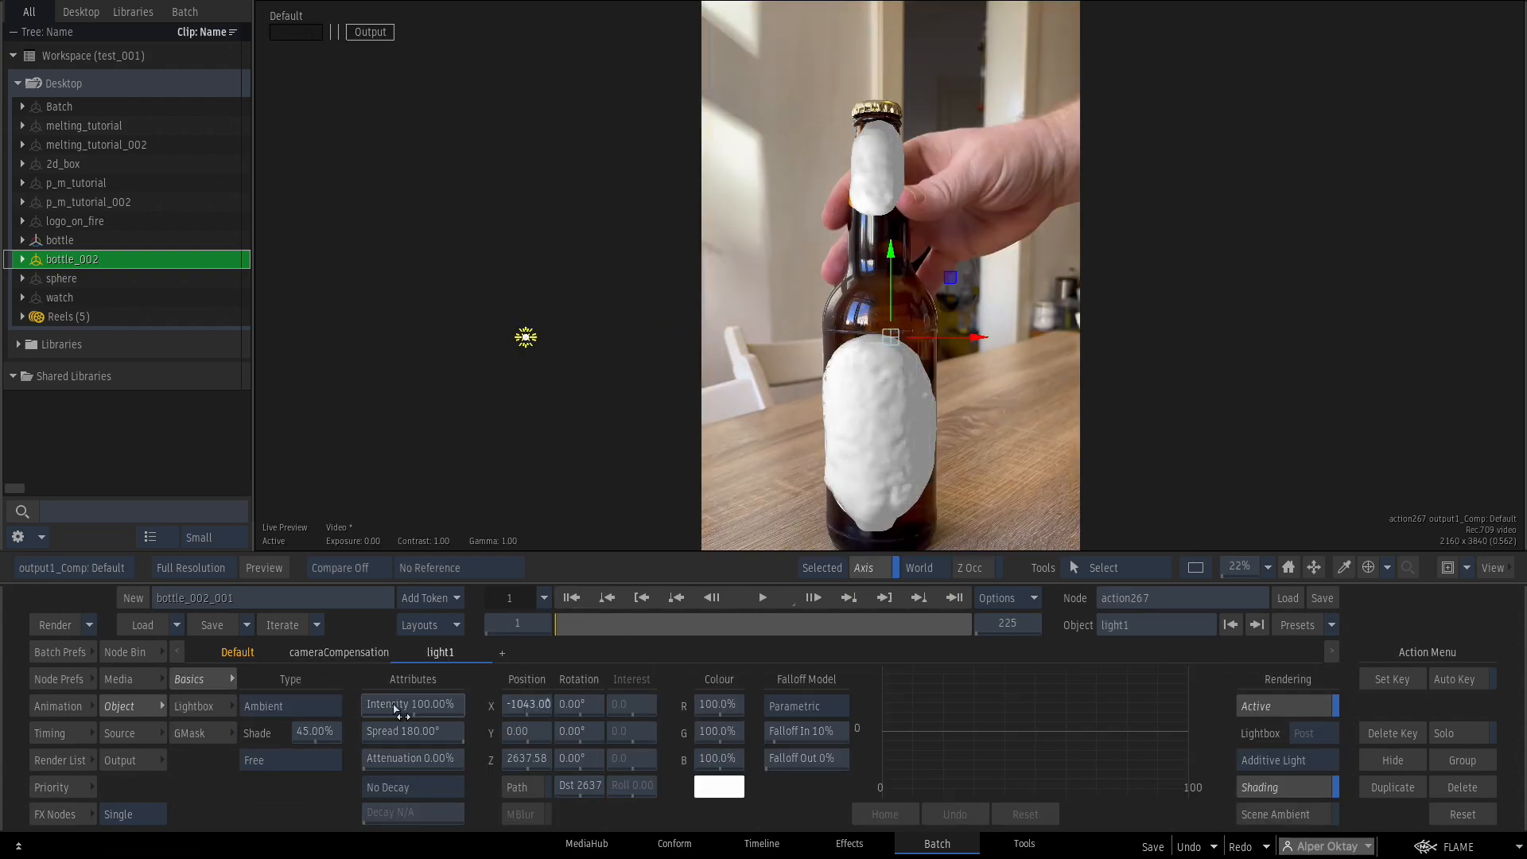
Zoom into the point cloud and pick the trackers on the bottle's front for trackersAxis1.
{"action": "left_click_drag", "start_coordinate": [573, 628], "coordinate": [545, 642]}
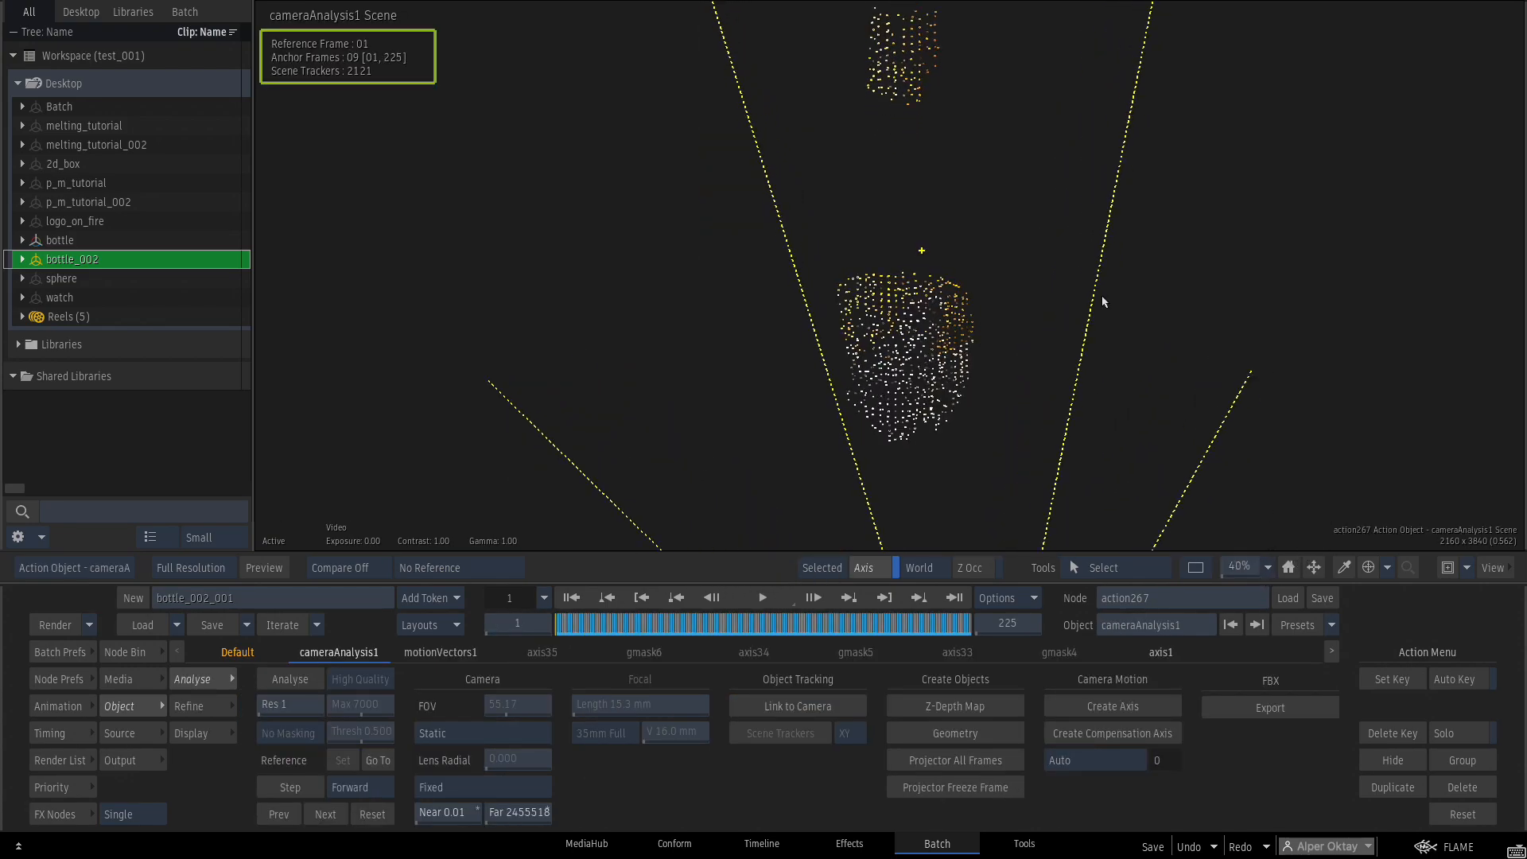
{"action": "left_click_drag", "start_coordinate": [1074, 248], "coordinate": [1345, 449]}
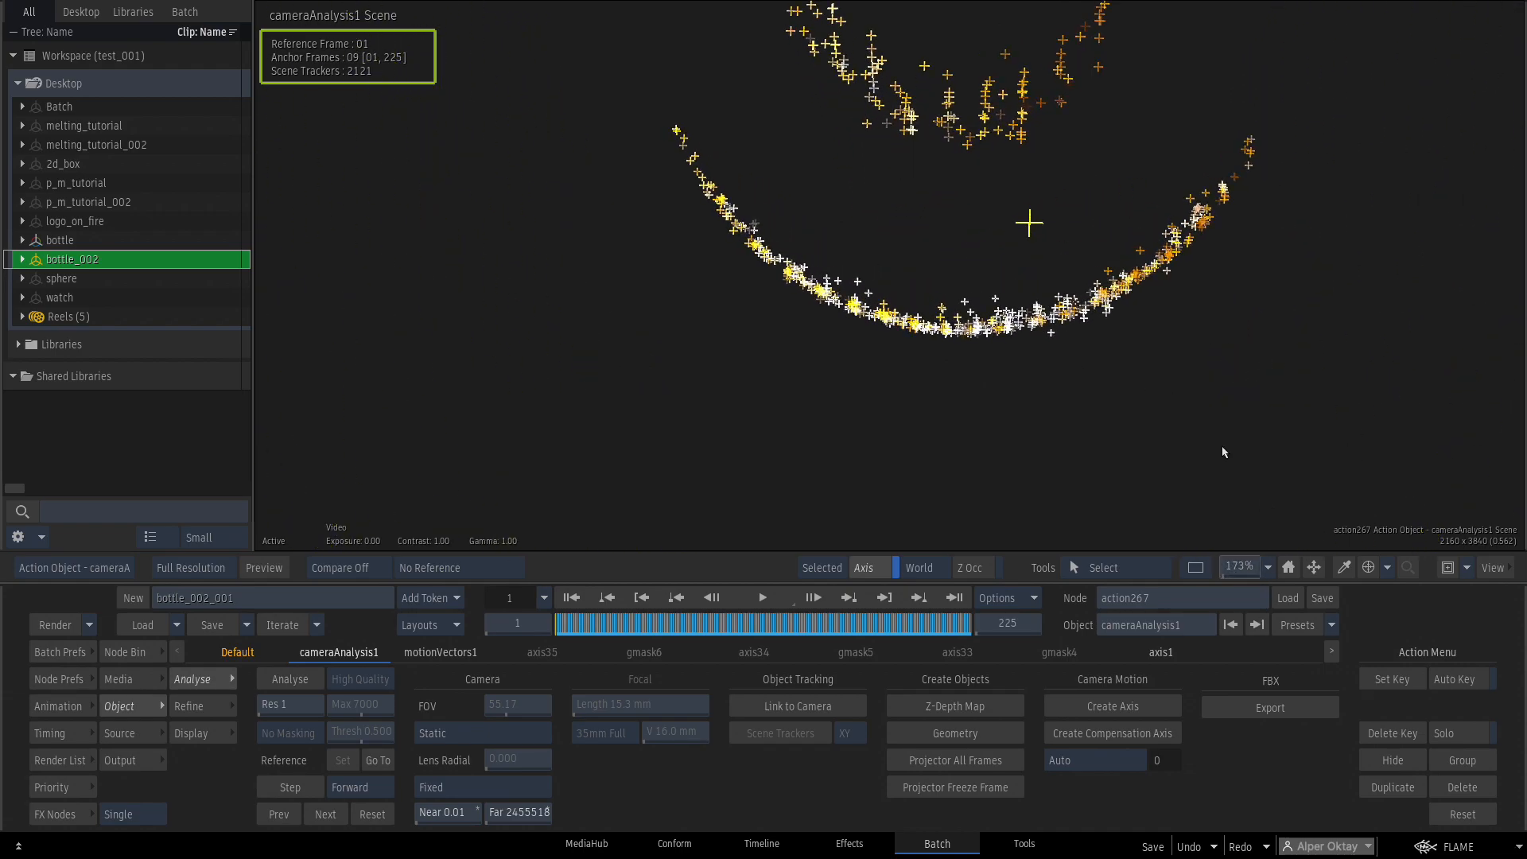
{"action": "left_click_drag", "start_coordinate": [996, 360], "coordinate": [937, 329]}
{"action": "left_click_drag", "start_coordinate": [1042, 383], "coordinate": [1043, 383]}
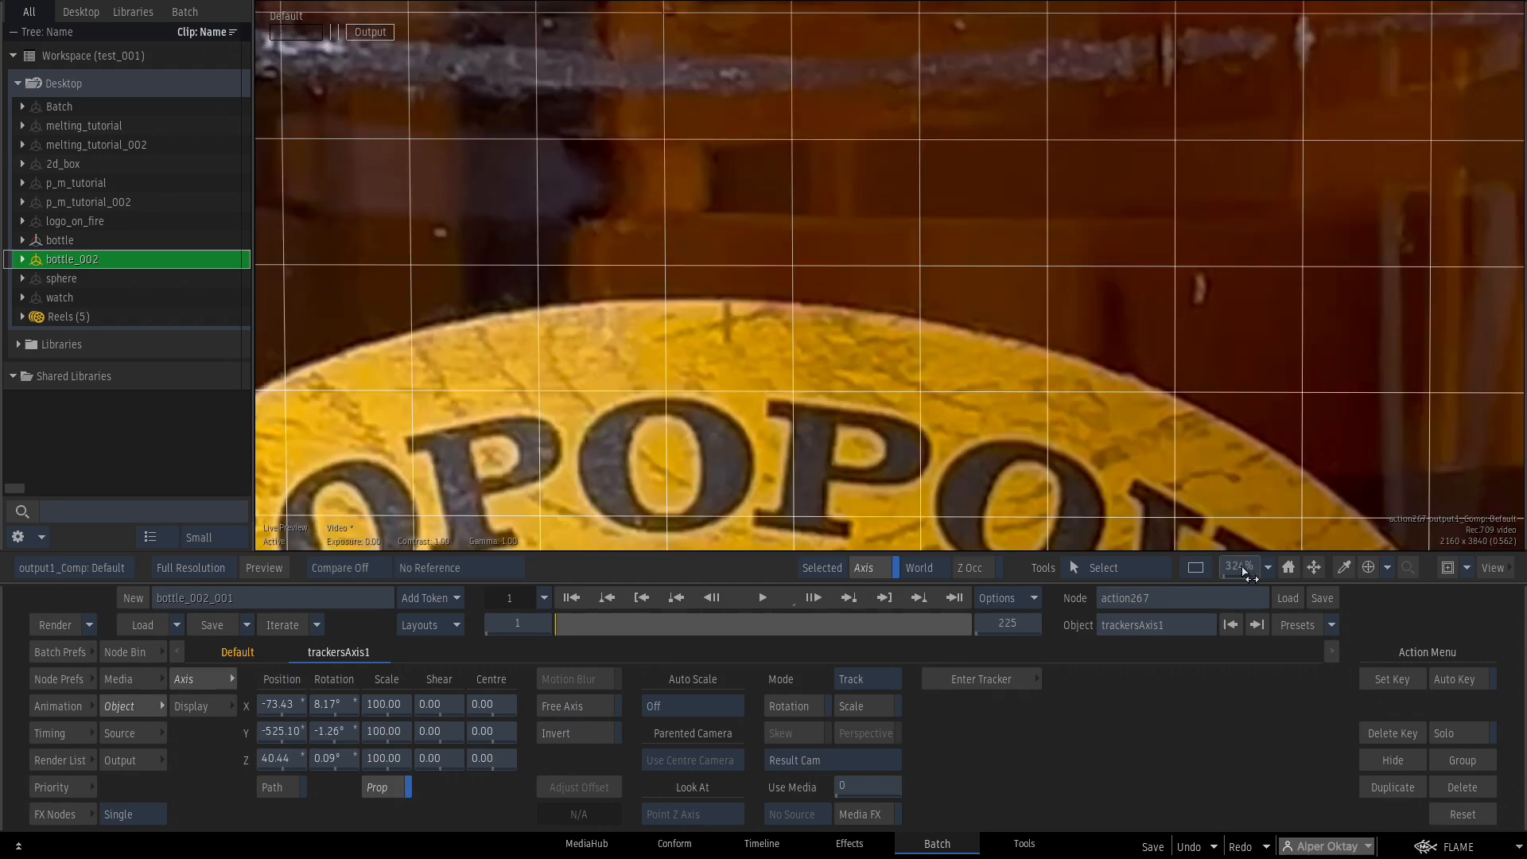
Check the tracker grid against the label across frames, zooming in and orbiting the 3D scene.
{"action": "left_click_drag", "start_coordinate": [1245, 573], "coordinate": [1036, 532]}
{"action": "left_click_drag", "start_coordinate": [558, 625], "coordinate": [711, 584]}
{"action": "left_click_drag", "start_coordinate": [1020, 382], "coordinate": [1071, 300]}
{"action": "left_click_drag", "start_coordinate": [1245, 564], "coordinate": [1304, 540]}
{"action": "left_click_drag", "start_coordinate": [934, 72], "coordinate": [934, 86]}
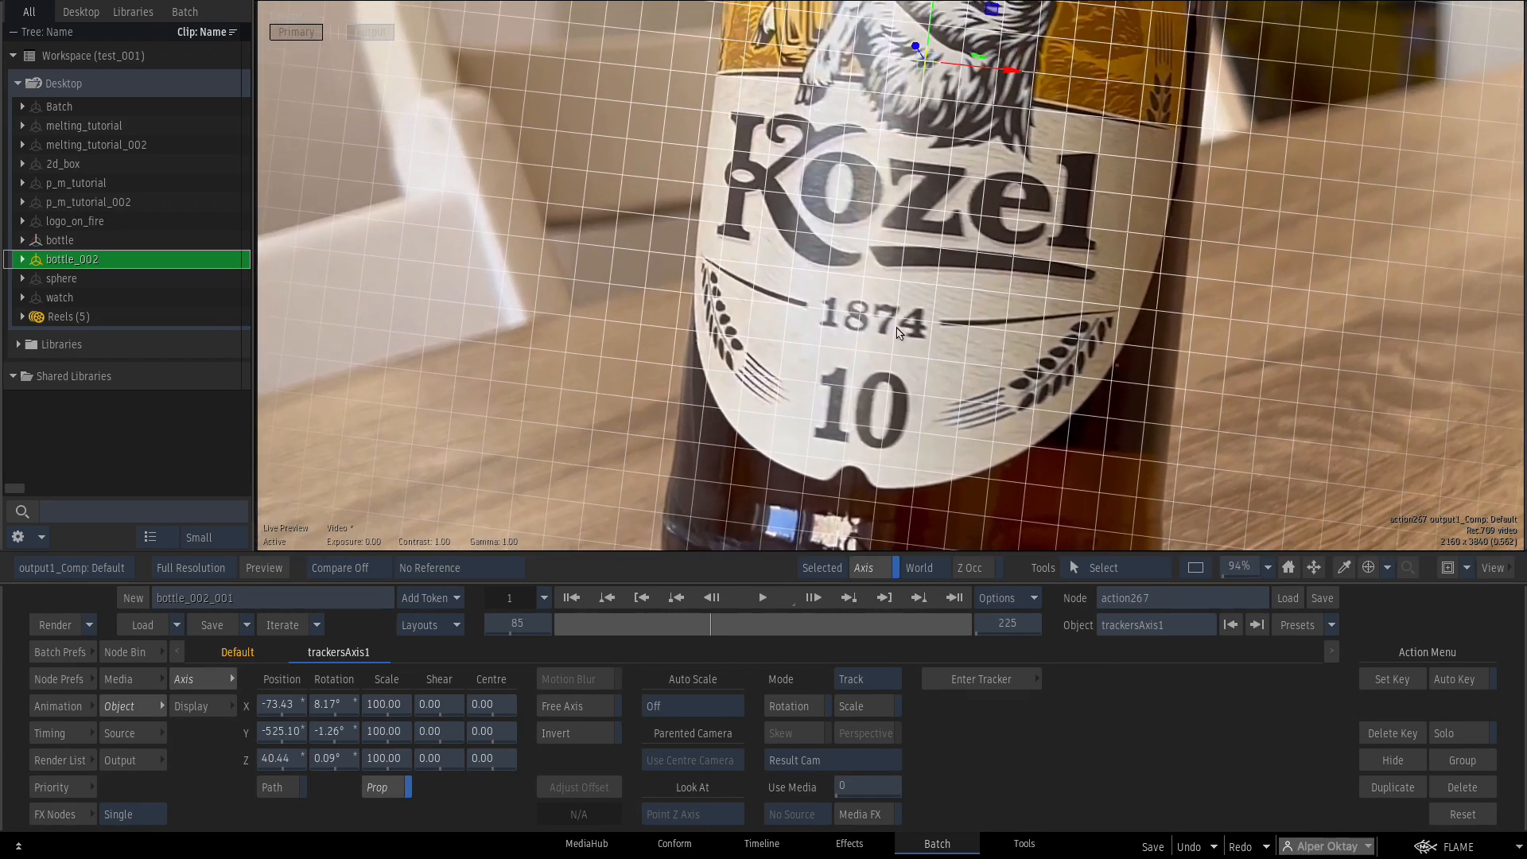
{"action": "left_click_drag", "start_coordinate": [713, 622], "coordinate": [660, 610]}
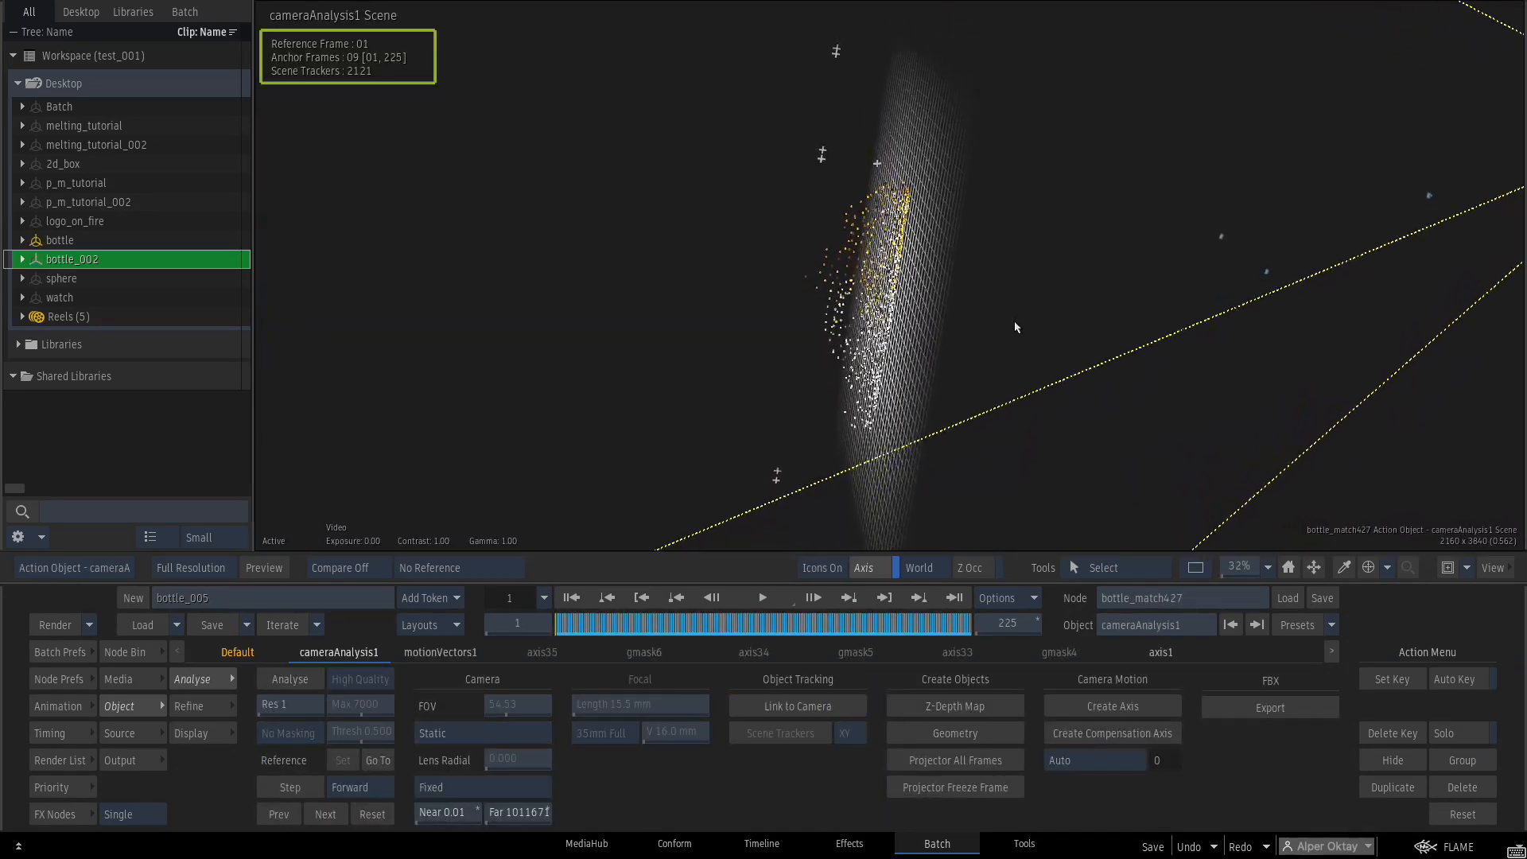
{"action": "left_click_drag", "start_coordinate": [1015, 327], "coordinate": [1043, 312]}
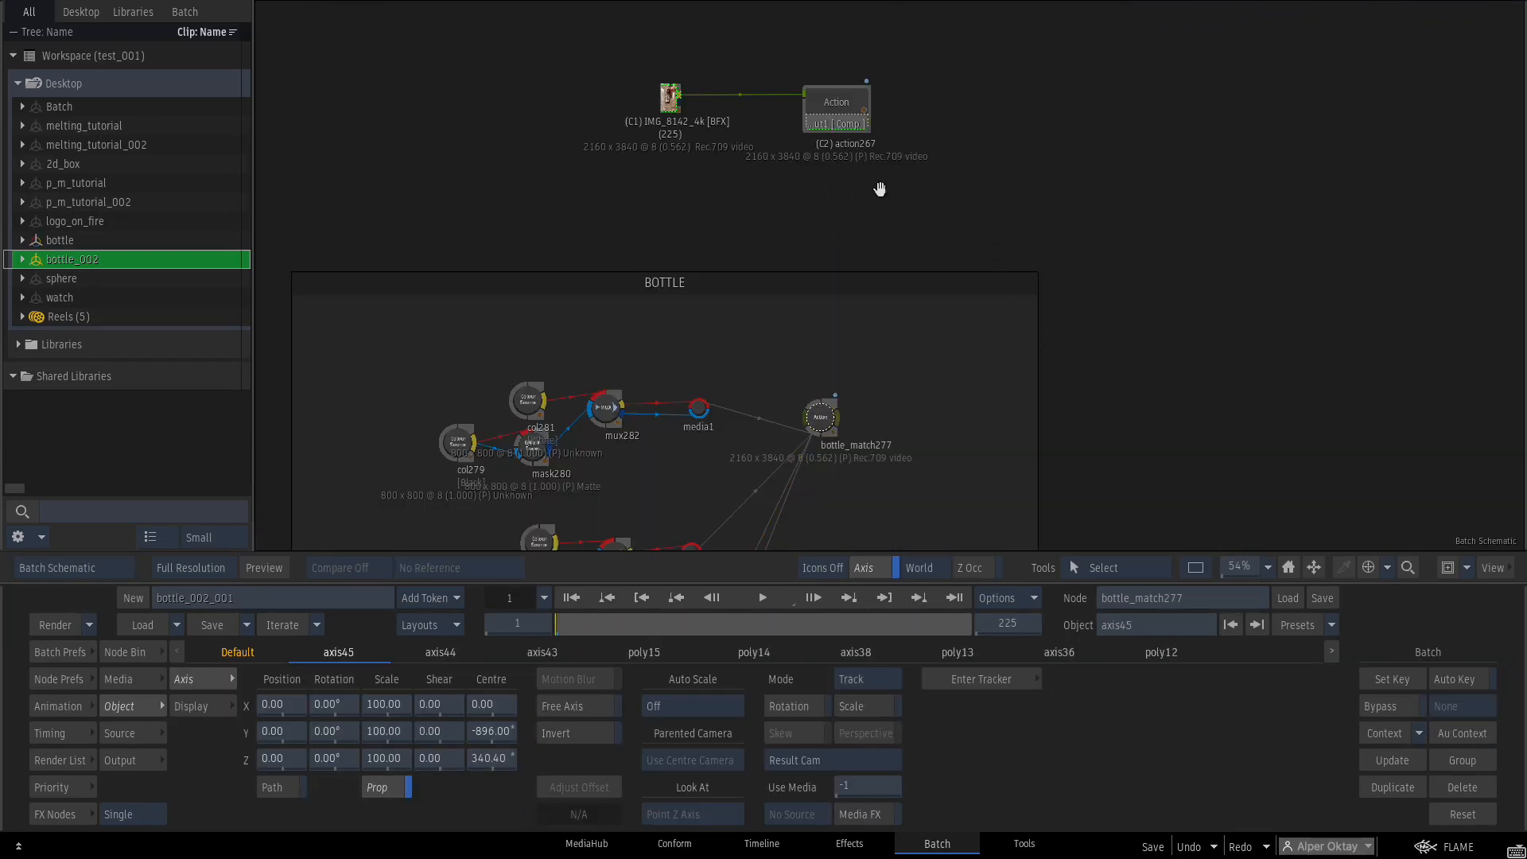
Pan the Batch Schematic to frame the BOTTLE group.
{"action": "mouse_move", "coordinate": [879, 189]}
{"action": "left_mouse_down"}
{"action": "mouse_move", "coordinate": [929, 169]}
{"action": "mouse_move", "coordinate": [924, 152]}
{"action": "left_mouse_up"}
{"action": "left_click_drag", "start_coordinate": [955, 328], "coordinate": [968, 95]}
{"action": "left_click_drag", "start_coordinate": [957, 227], "coordinate": [955, 222]}
Open bottle_match277 and tilt the rendered bottle model to inspect it.
{"action": "double_click", "coordinate": [872, 174]}
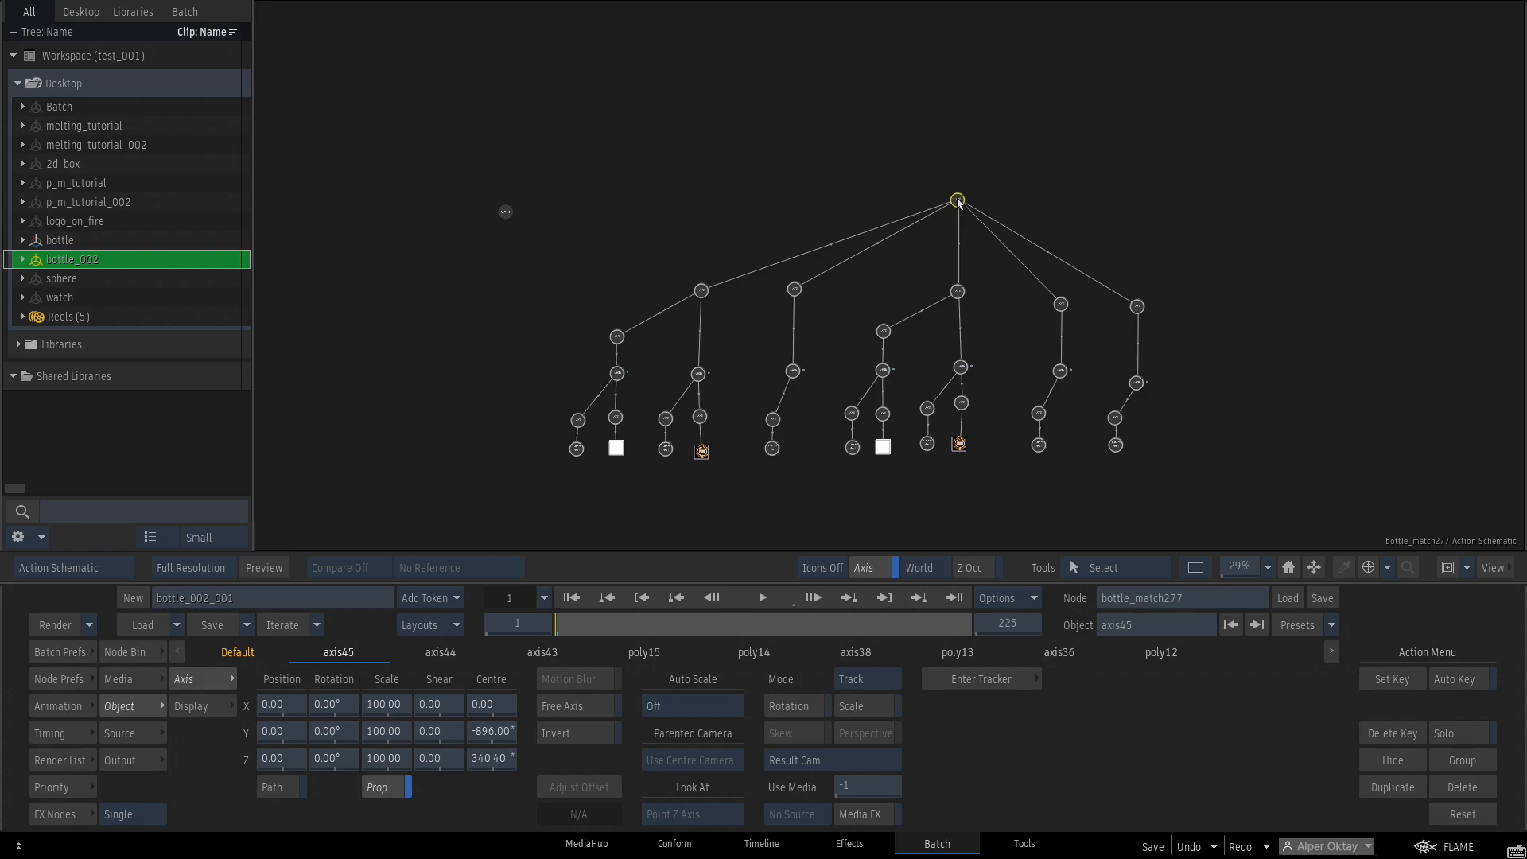
{"action": "key", "text": "F4"}
{"action": "left_click_drag", "start_coordinate": [833, 369], "coordinate": [828, 336]}
{"action": "mouse_move", "coordinate": [342, 701]}
{"action": "left_mouse_down"}
{"action": "mouse_move", "coordinate": [321, 699]}
{"action": "mouse_move", "coordinate": [384, 728]}
{"action": "mouse_move", "coordinate": [396, 718]}
{"action": "mouse_move", "coordinate": [304, 705]}
{"action": "mouse_move", "coordinate": [365, 719]}
{"action": "left_mouse_up"}
{"action": "left_click", "coordinate": [334, 710], "text": "ctrl"}
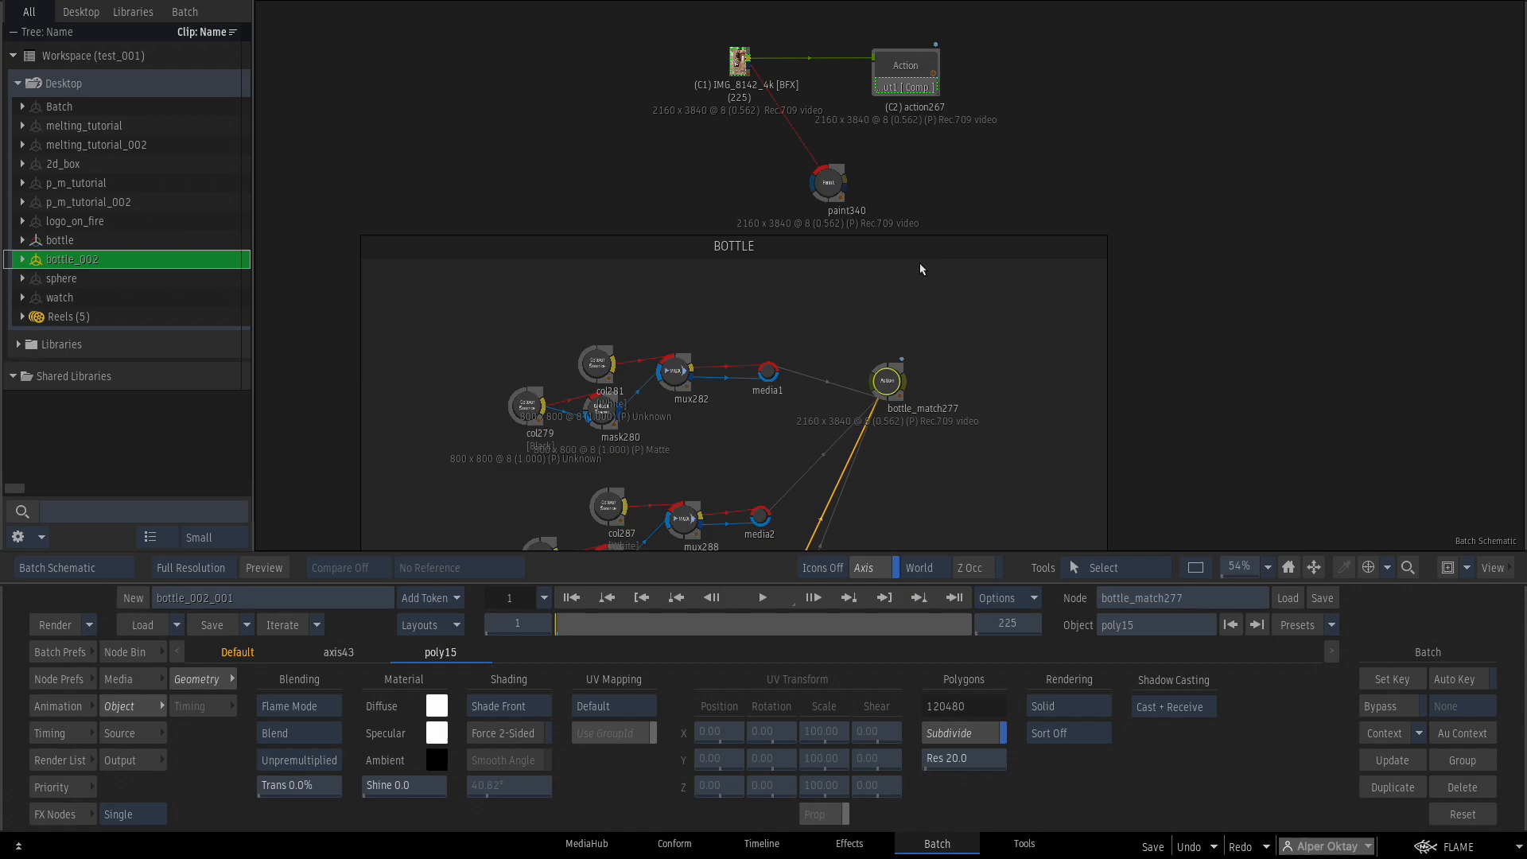
Copy the axis45 bottle model tree with Ctrl+C, then open action267's node tree.
{"action": "double_click", "coordinate": [890, 381]}
{"action": "left_click_drag", "start_coordinate": [959, 199], "coordinate": [917, 265]}
{"action": "key", "text": "ctrl+c"}
{"action": "key", "text": "Escape"}
{"action": "double_click", "coordinate": [892, 133]}
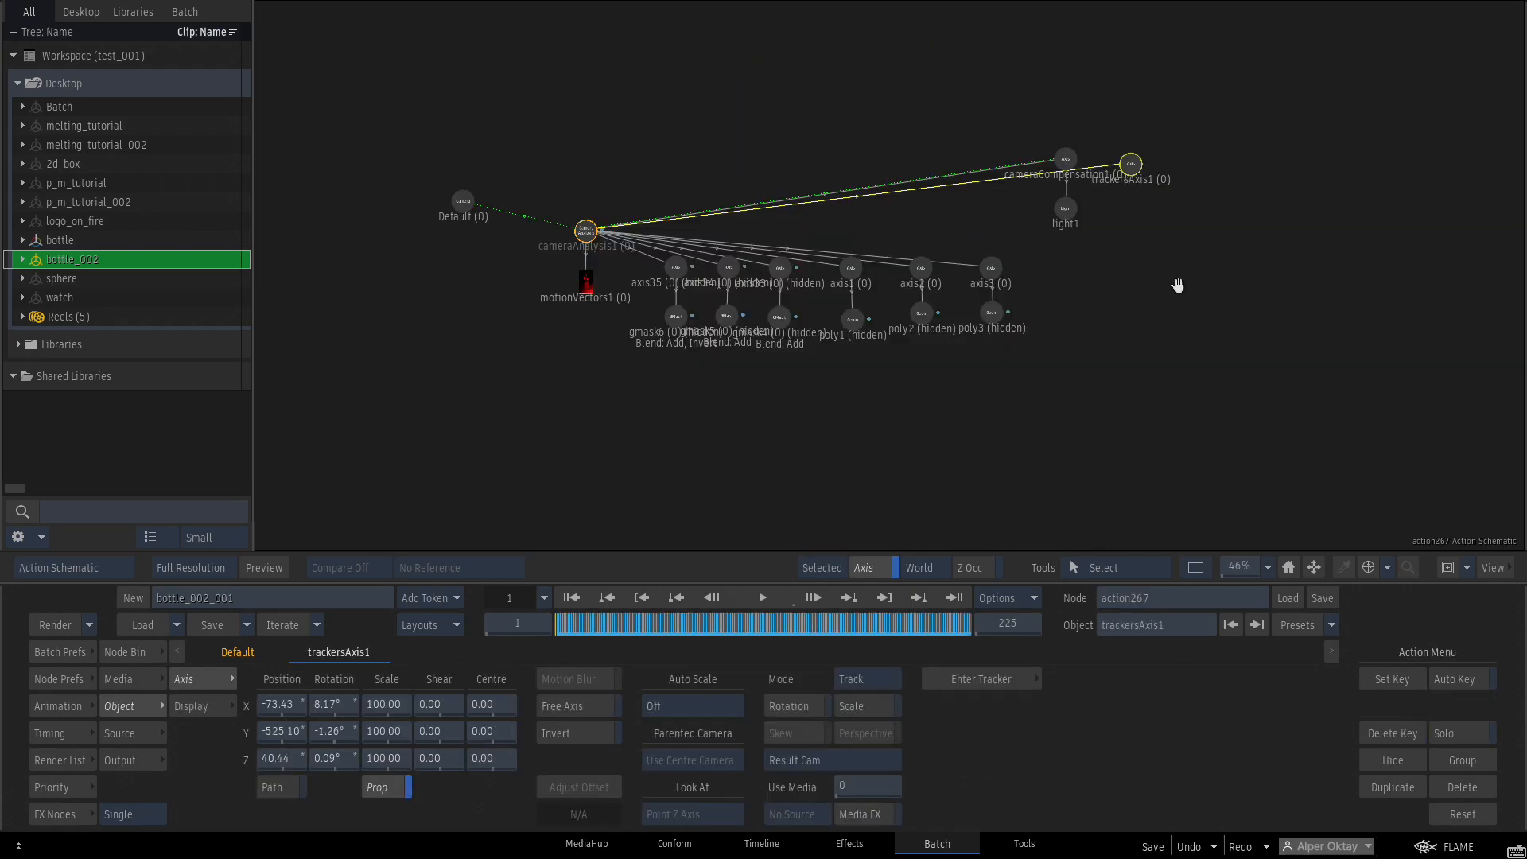
Paste the axis45 bottle model tree into action267 and parent it under trackersAxis1.
{"action": "left_click_drag", "start_coordinate": [1157, 285], "coordinate": [1015, 225]}
{"action": "left_click", "coordinate": [1111, 359]}
{"action": "left_click_drag", "start_coordinate": [1111, 361], "coordinate": [1007, 311]}
{"action": "key", "text": "ctrl+v"}
{"action": "left_click_drag", "start_coordinate": [1390, 165], "coordinate": [1245, 228]}
{"action": "left_click_drag", "start_coordinate": [1239, 567], "coordinate": [1213, 560]}
{"action": "left_click_drag", "start_coordinate": [1286, 104], "coordinate": [845, 256]}
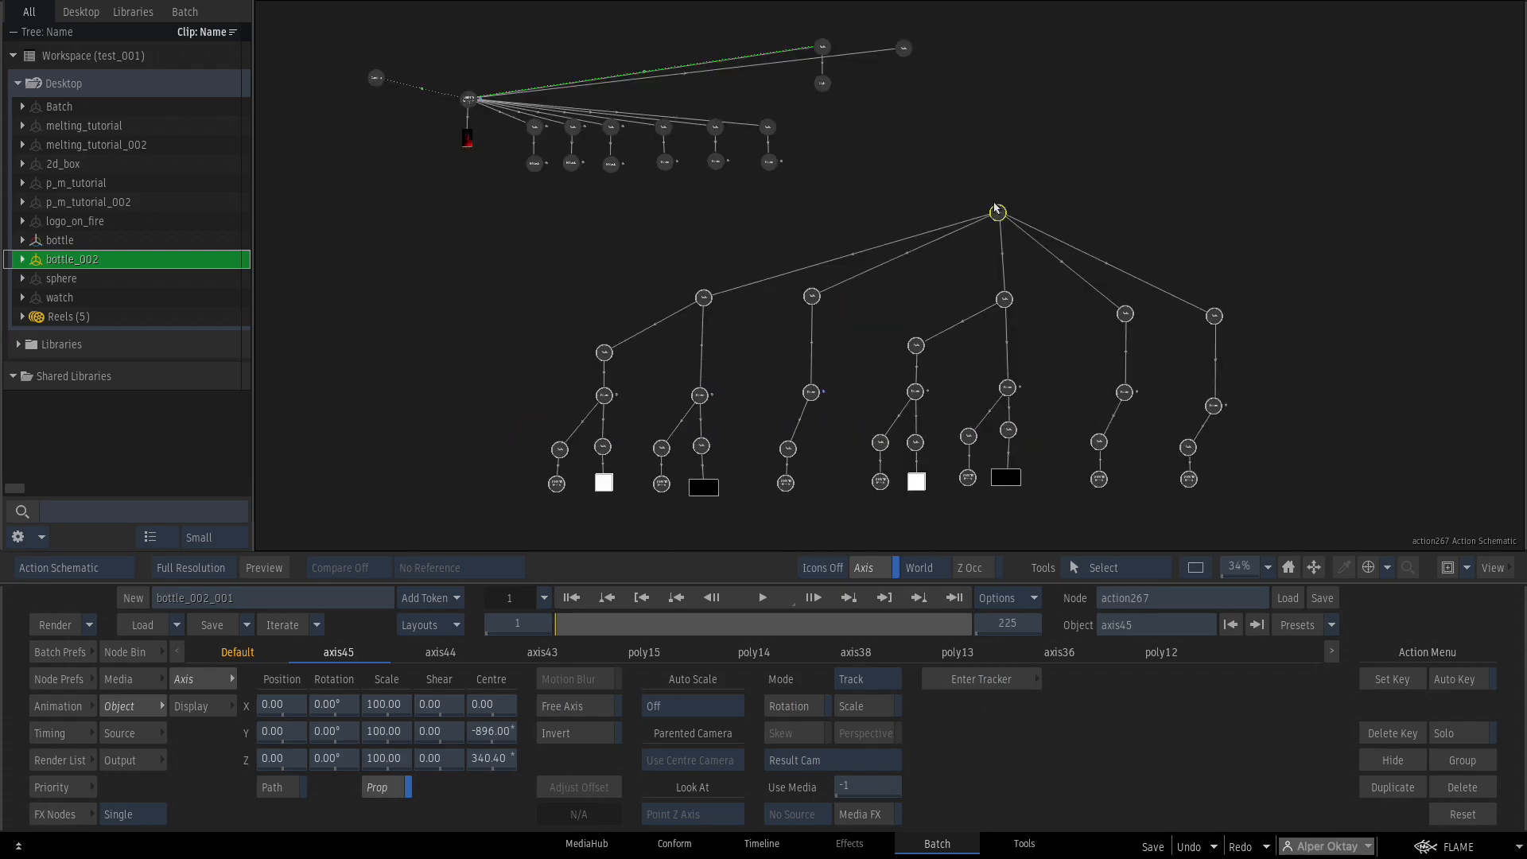
{"action": "left_click_drag", "start_coordinate": [993, 209], "coordinate": [984, 183]}
{"action": "left_click_drag", "start_coordinate": [1254, 244], "coordinate": [1212, 296]}
{"action": "left_click_drag", "start_coordinate": [1245, 576], "coordinate": [1286, 574]}
{"action": "left_click_drag", "start_coordinate": [1227, 345], "coordinate": [1228, 566]}
{"action": "left_click_drag", "start_coordinate": [826, 66], "coordinate": [865, 101]}
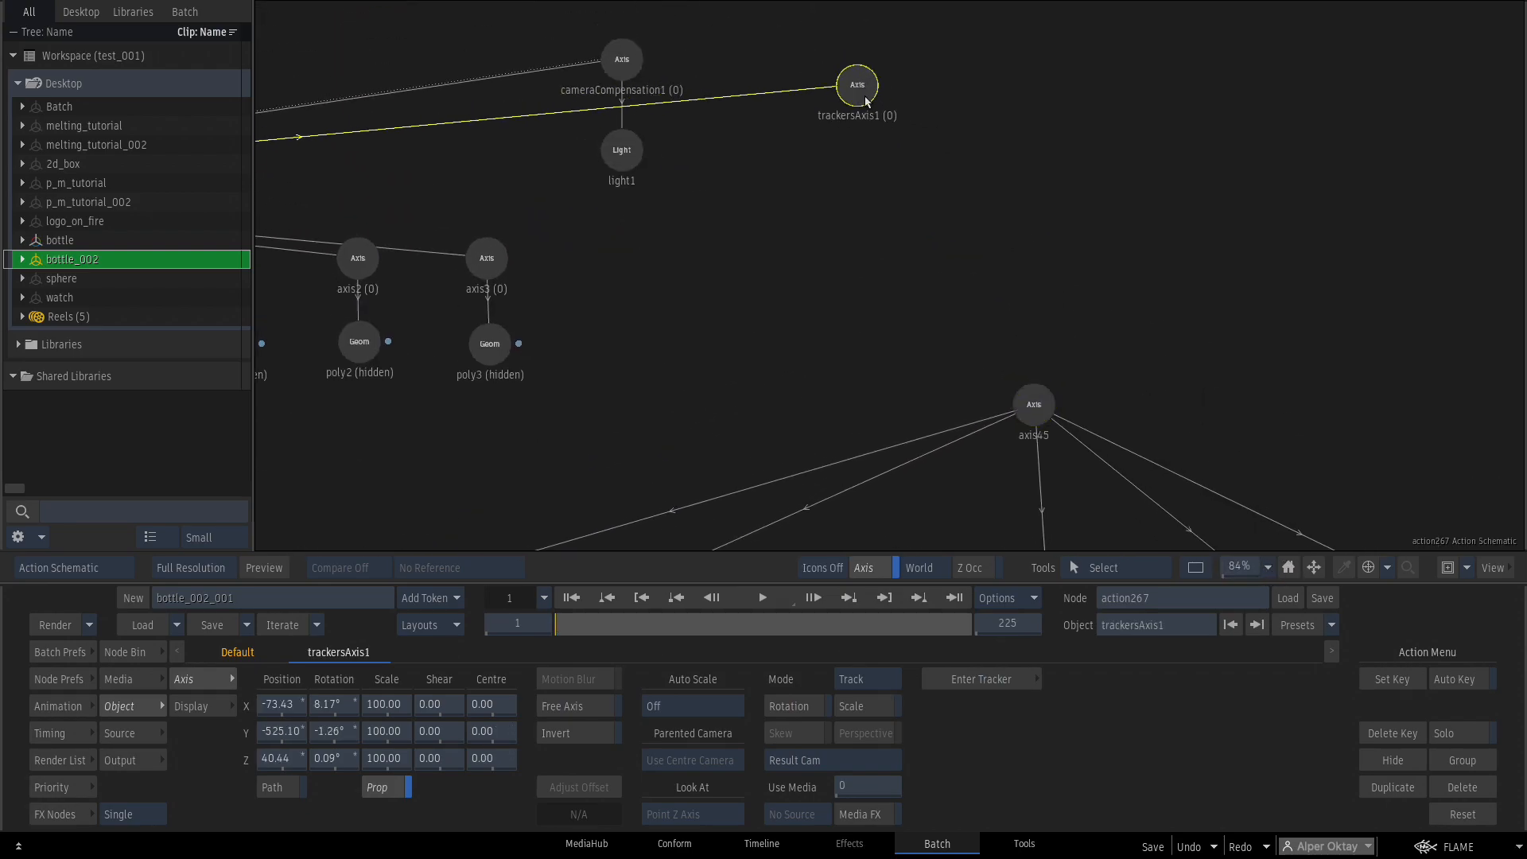
{"action": "left_click_drag", "start_coordinate": [941, 186], "coordinate": [1030, 406]}
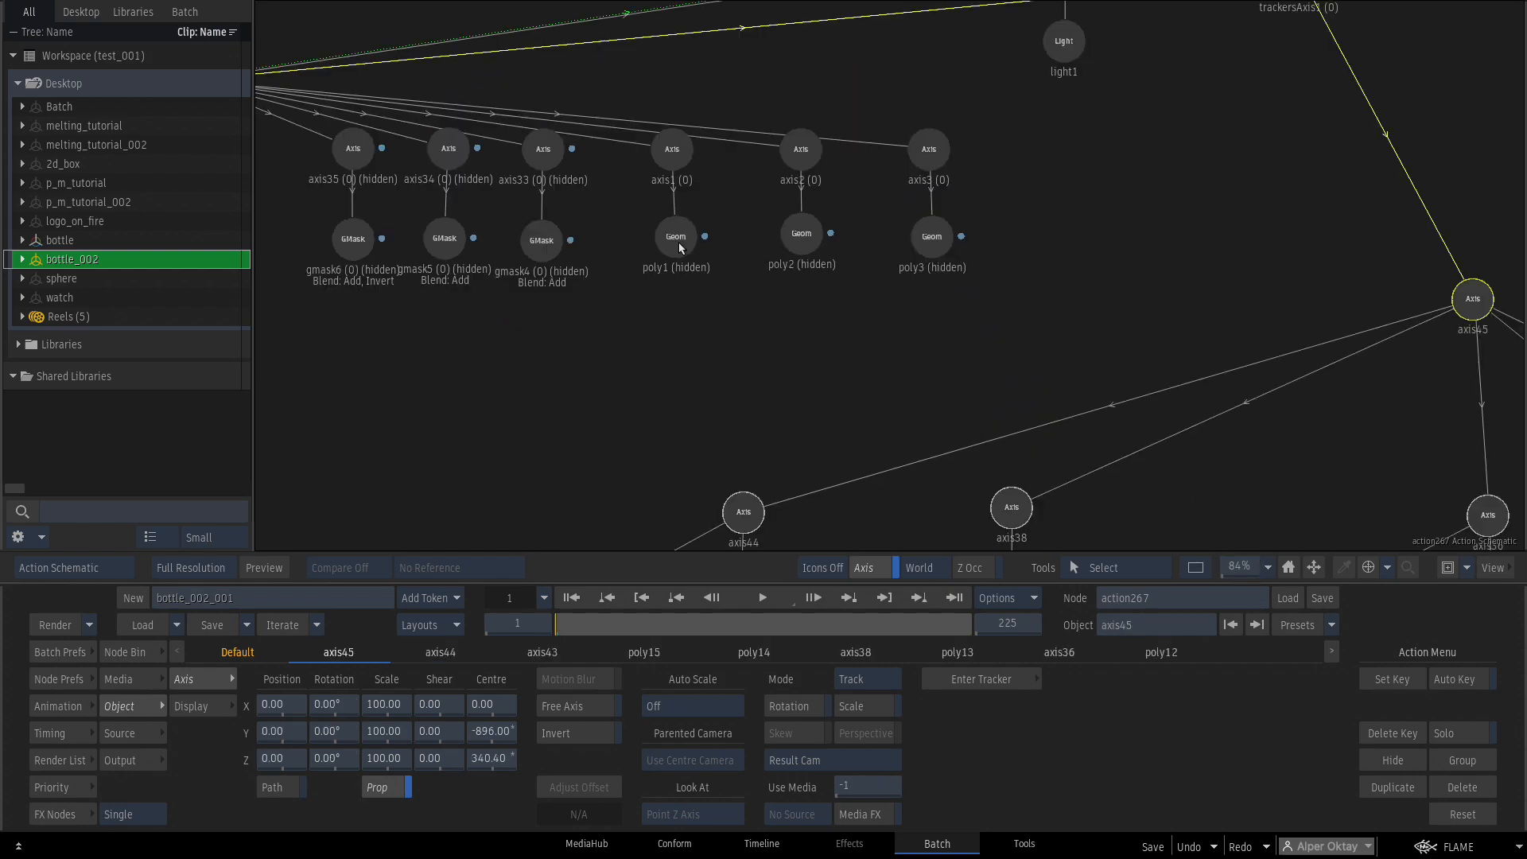
Move the bottle model to Position Y 603.16 and Z -336.77 in Side view.
{"action": "left_click", "coordinate": [675, 238]}
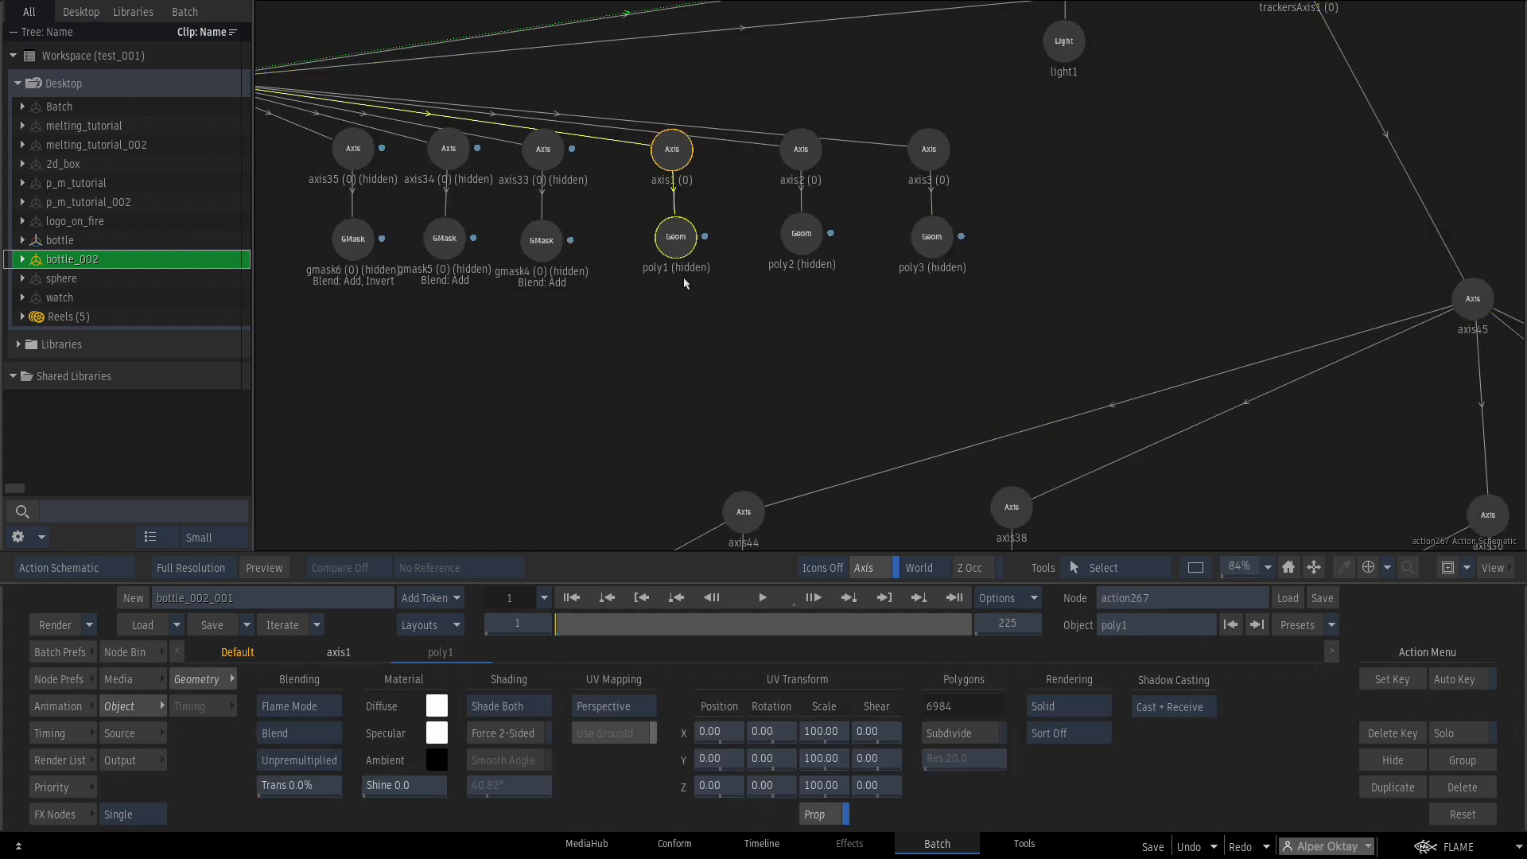
{"action": "key", "text": "F4"}
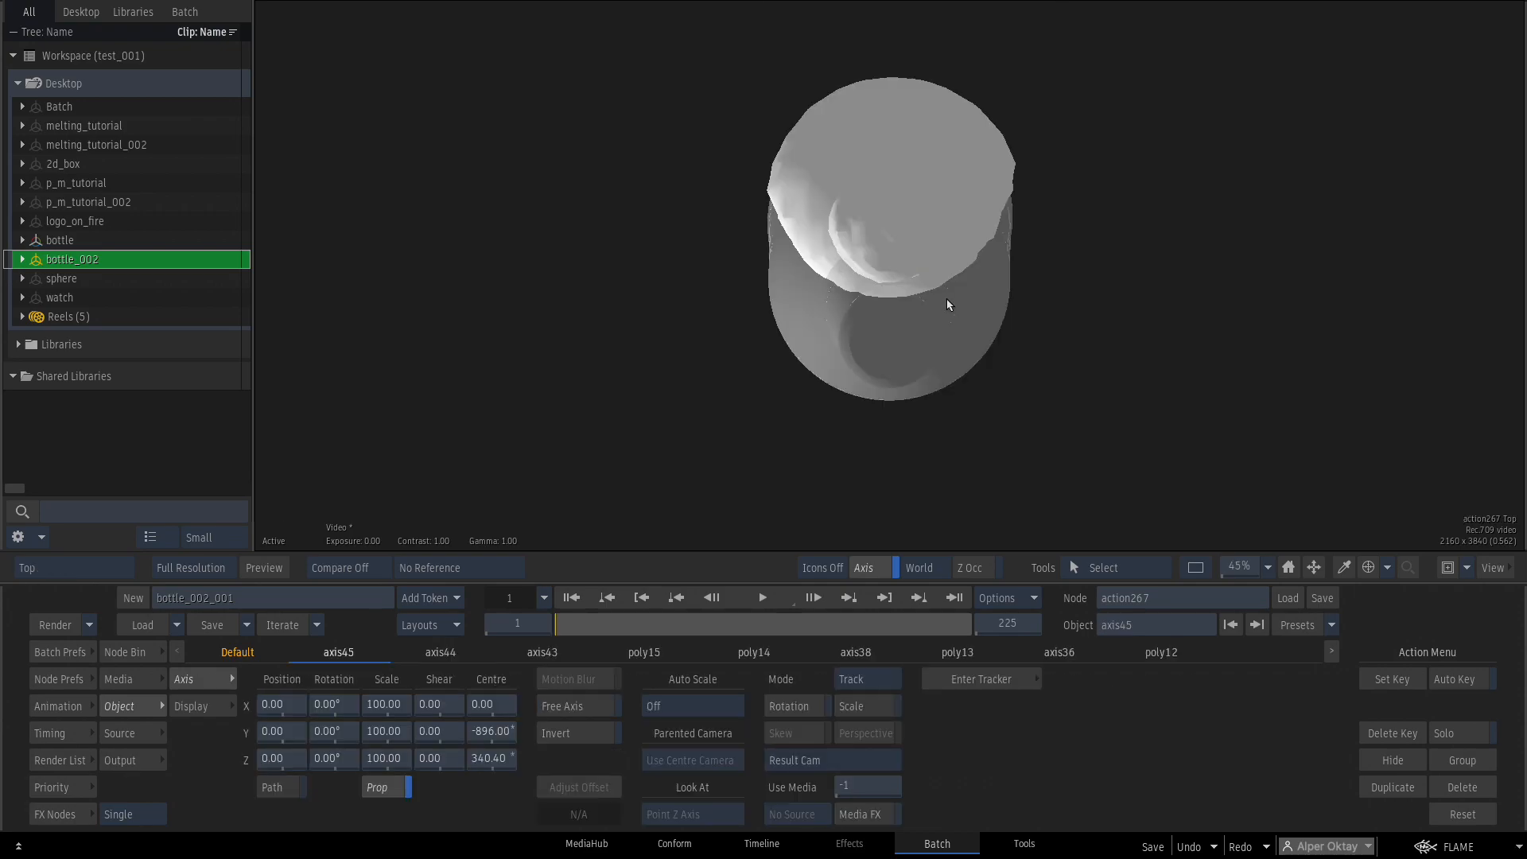
{"action": "key", "text": "alt+i"}
{"action": "left_click_drag", "start_coordinate": [948, 412], "coordinate": [950, 316]}
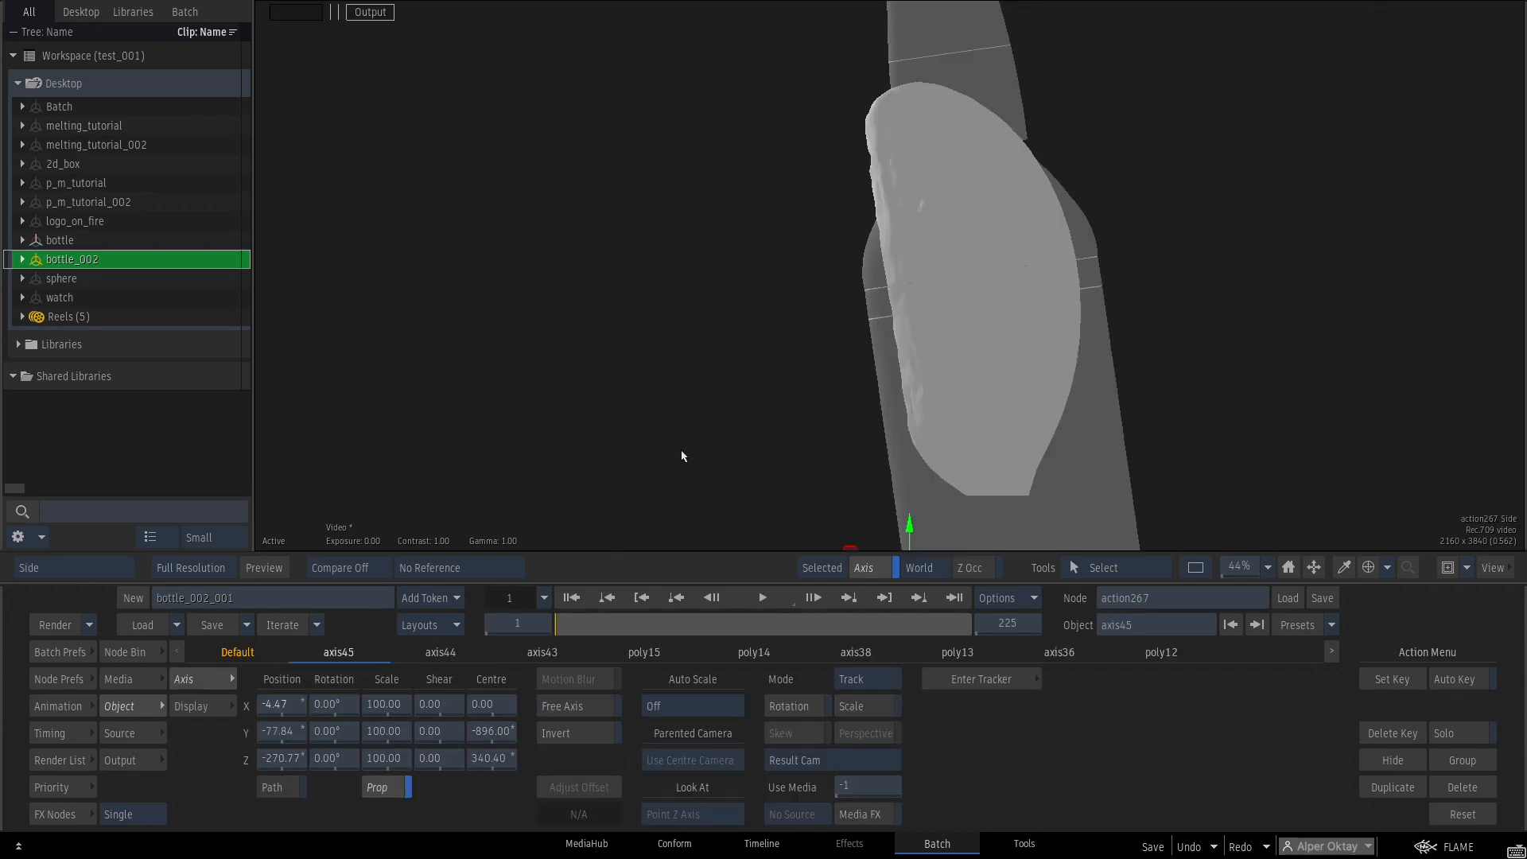
{"action": "left_click_drag", "start_coordinate": [1192, 538], "coordinate": [676, 511]}
{"action": "left_click_drag", "start_coordinate": [275, 738], "coordinate": [663, 611]}
{"action": "left_click_drag", "start_coordinate": [295, 763], "coordinate": [253, 757]}
{"action": "left_click_drag", "start_coordinate": [890, 462], "coordinate": [906, 388]}
{"action": "left_click_drag", "start_coordinate": [1233, 570], "coordinate": [1267, 569]}
{"action": "left_click_drag", "start_coordinate": [277, 756], "coordinate": [272, 758]}
{"action": "left_click_drag", "start_coordinate": [863, 135], "coordinate": [859, 521]}
{"action": "left_click_drag", "start_coordinate": [887, 48], "coordinate": [902, 374]}
Set axis45 Rotation X to -0.5 and review the result and poly geometry nodes.
{"action": "left_click_drag", "start_coordinate": [330, 709], "coordinate": [334, 711]}
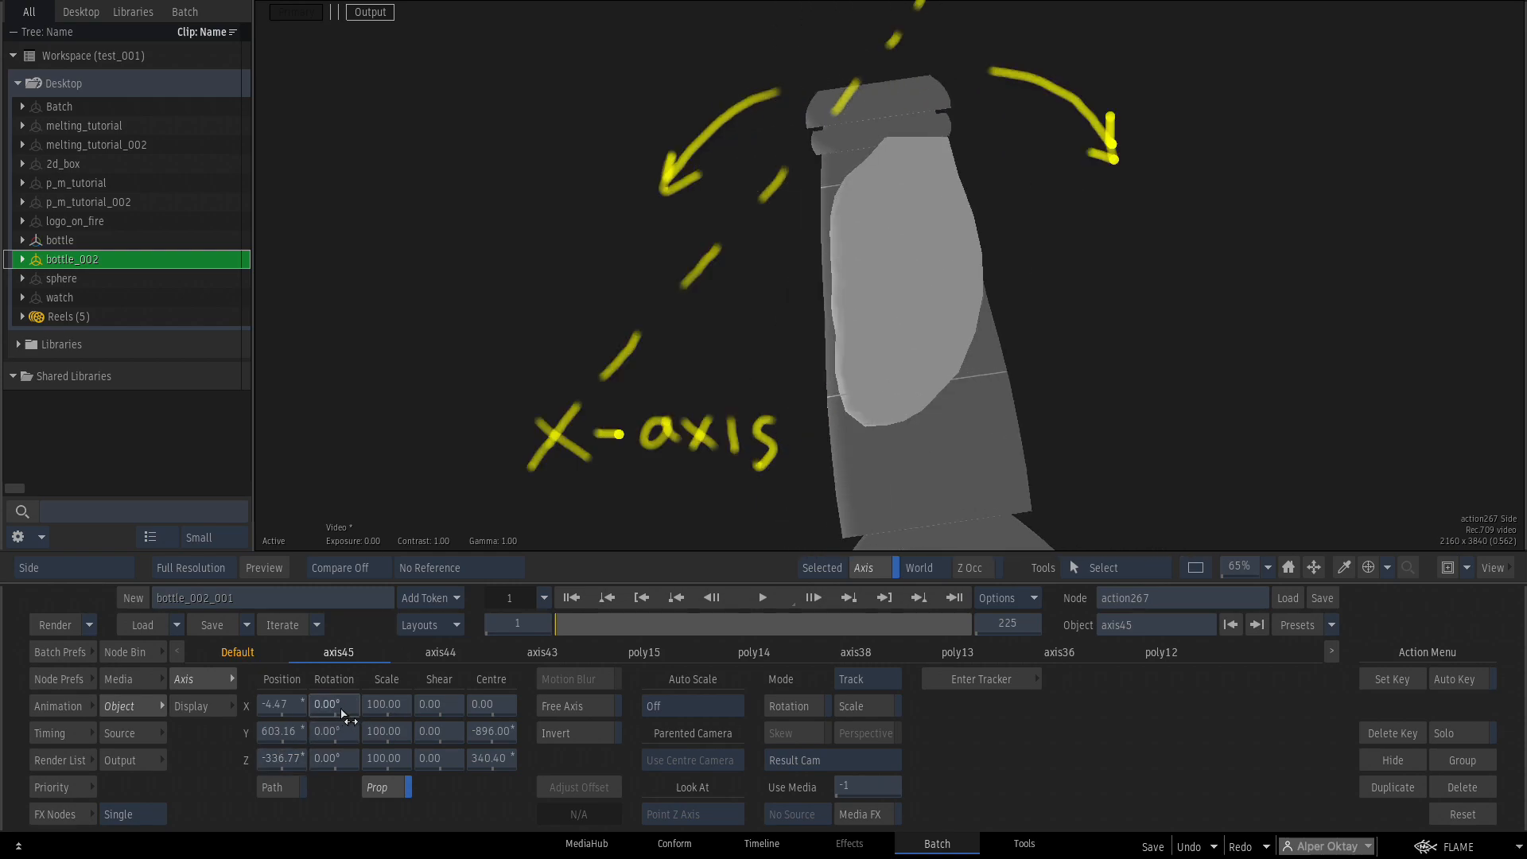
{"action": "left_click", "coordinate": [341, 712]}
{"action": "type", "text": "-0.5"}
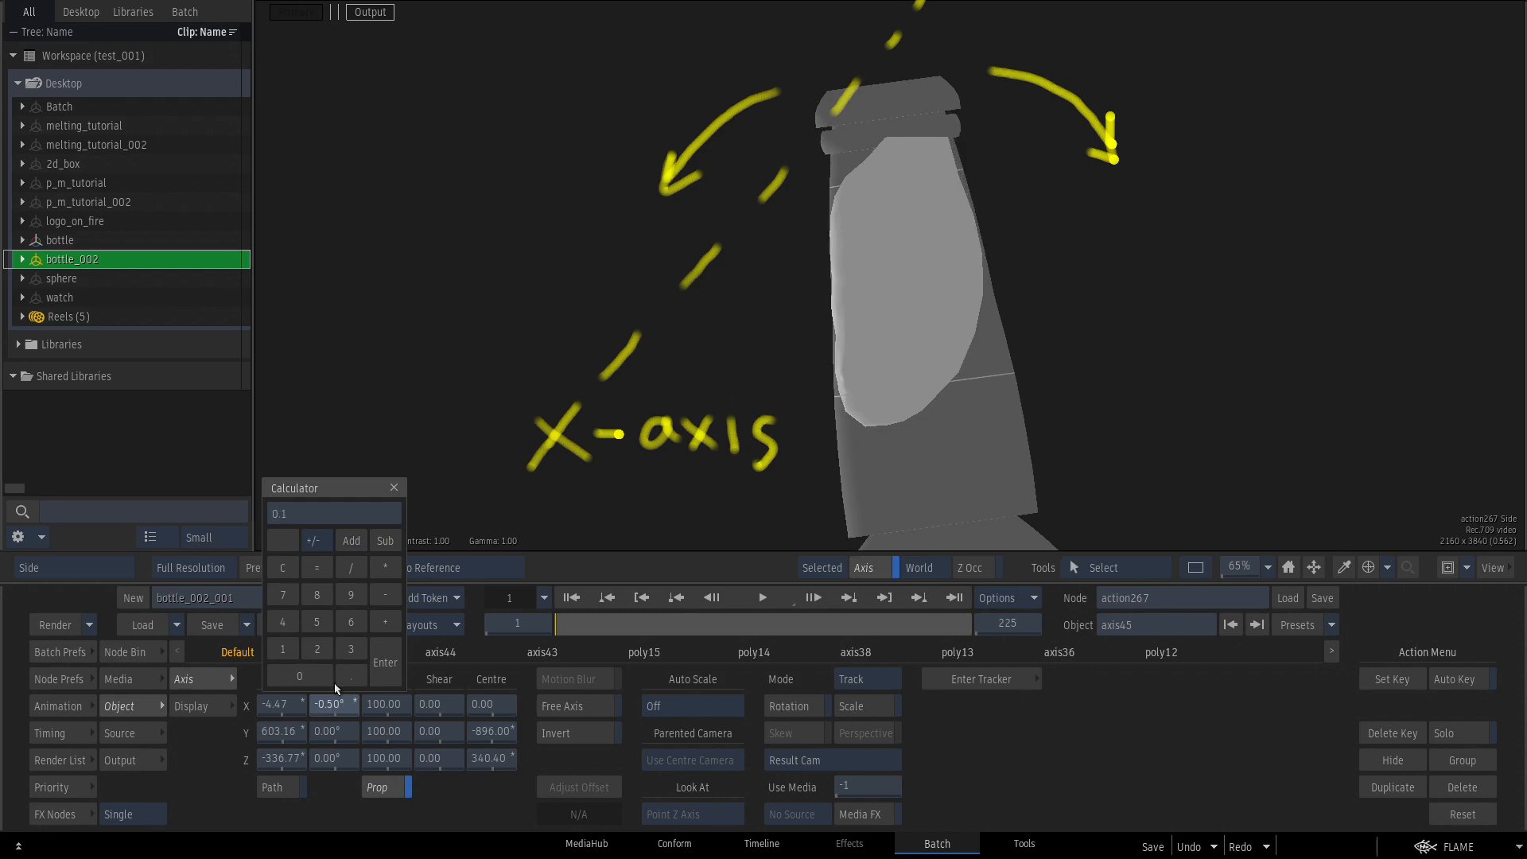
{"action": "key", "text": "Return"}
{"action": "key", "text": "F4"}
{"action": "left_click_drag", "start_coordinate": [886, 278], "coordinate": [901, 288]}
{"action": "key", "text": "Escape"}
{"action": "left_click", "coordinate": [333, 229]}
{"action": "left_click_drag", "start_coordinate": [475, 277], "coordinate": [517, 392]}
{"action": "left_click", "coordinate": [693, 255]}
{"action": "left_click", "coordinate": [572, 256]}
Hide poly1 and lower the axis45 bottle model in Y in the result view.
{"action": "key", "text": "h"}
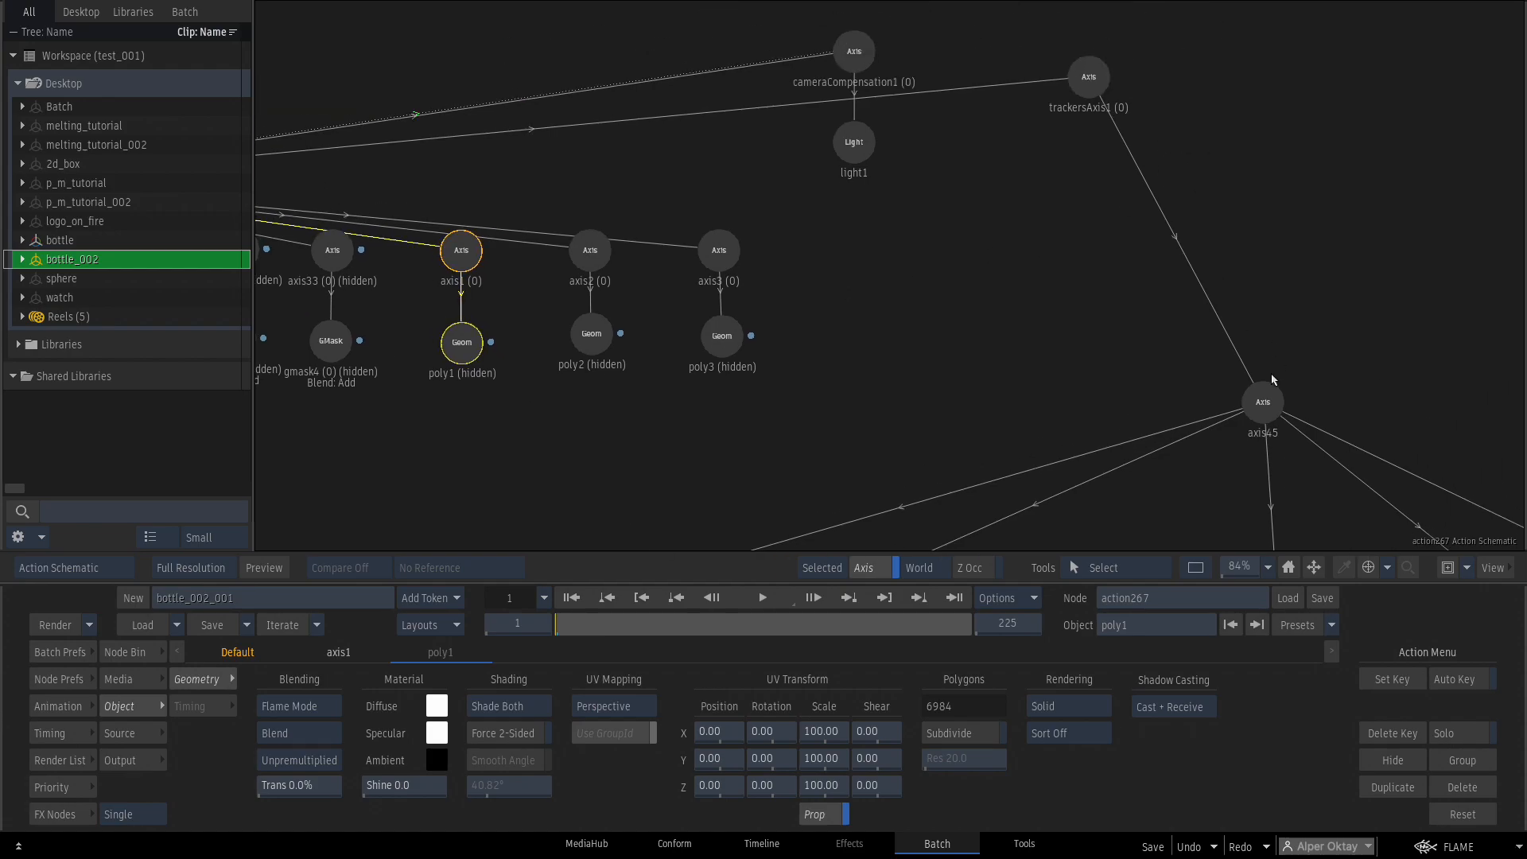
{"action": "left_click", "coordinate": [1267, 391]}
{"action": "key", "text": "F4"}
{"action": "left_click_drag", "start_coordinate": [282, 731], "coordinate": [209, 746]}
{"action": "left_click_drag", "start_coordinate": [1256, 509], "coordinate": [1342, 345]}
{"action": "left_click_drag", "start_coordinate": [282, 730], "coordinate": [260, 751]}
{"action": "left_click_drag", "start_coordinate": [988, 308], "coordinate": [969, 382]}
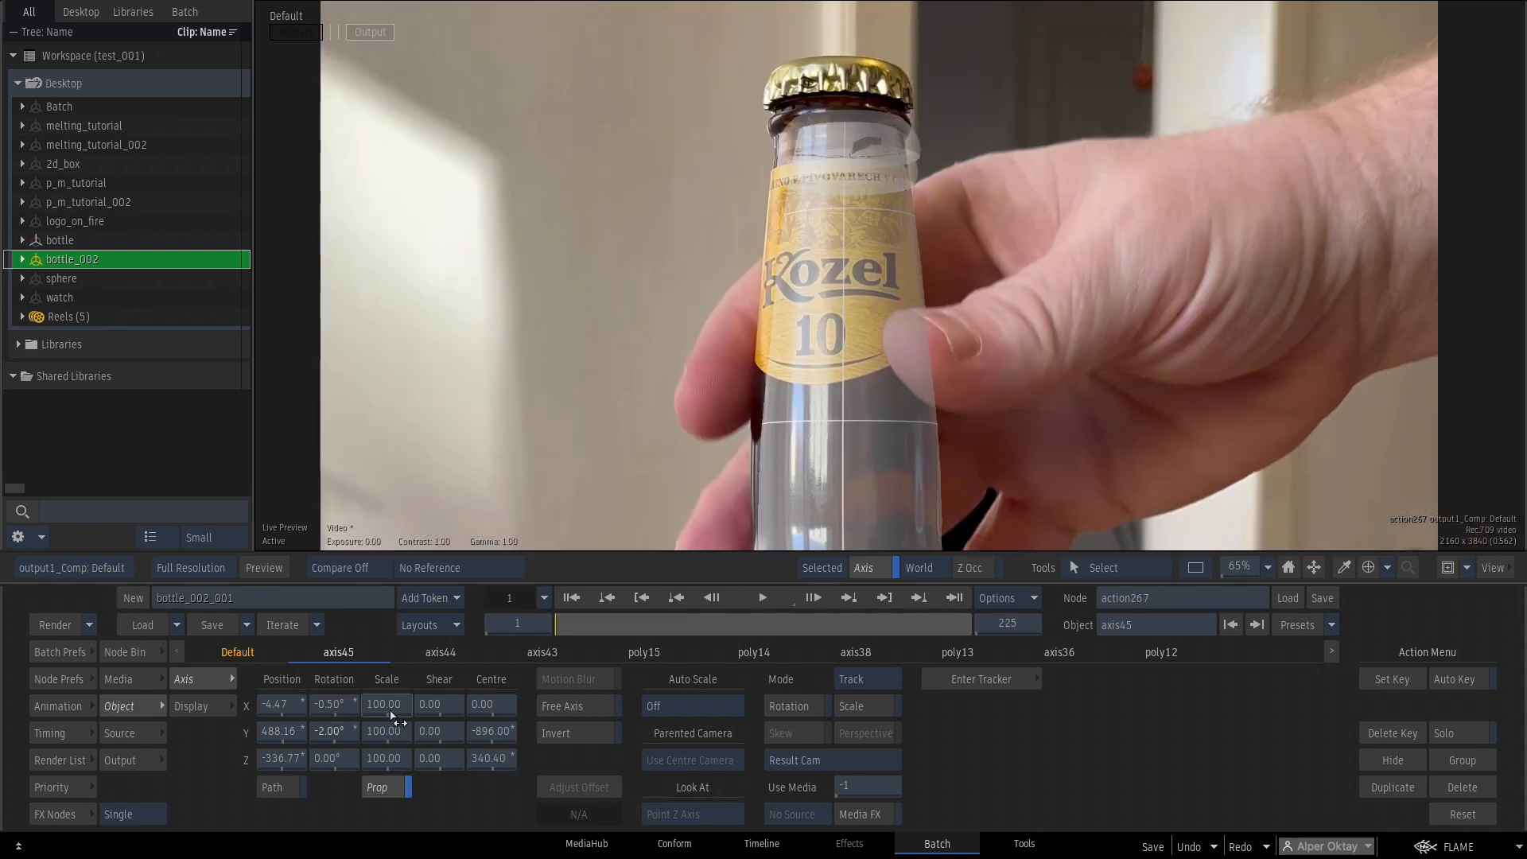
Scale the bottle model to about 104.7%, adjust its Z and Y rotations, and check alignment across frames.
{"action": "left_click_drag", "start_coordinate": [391, 705], "coordinate": [406, 718]}
{"action": "left_click", "coordinate": [395, 710]}
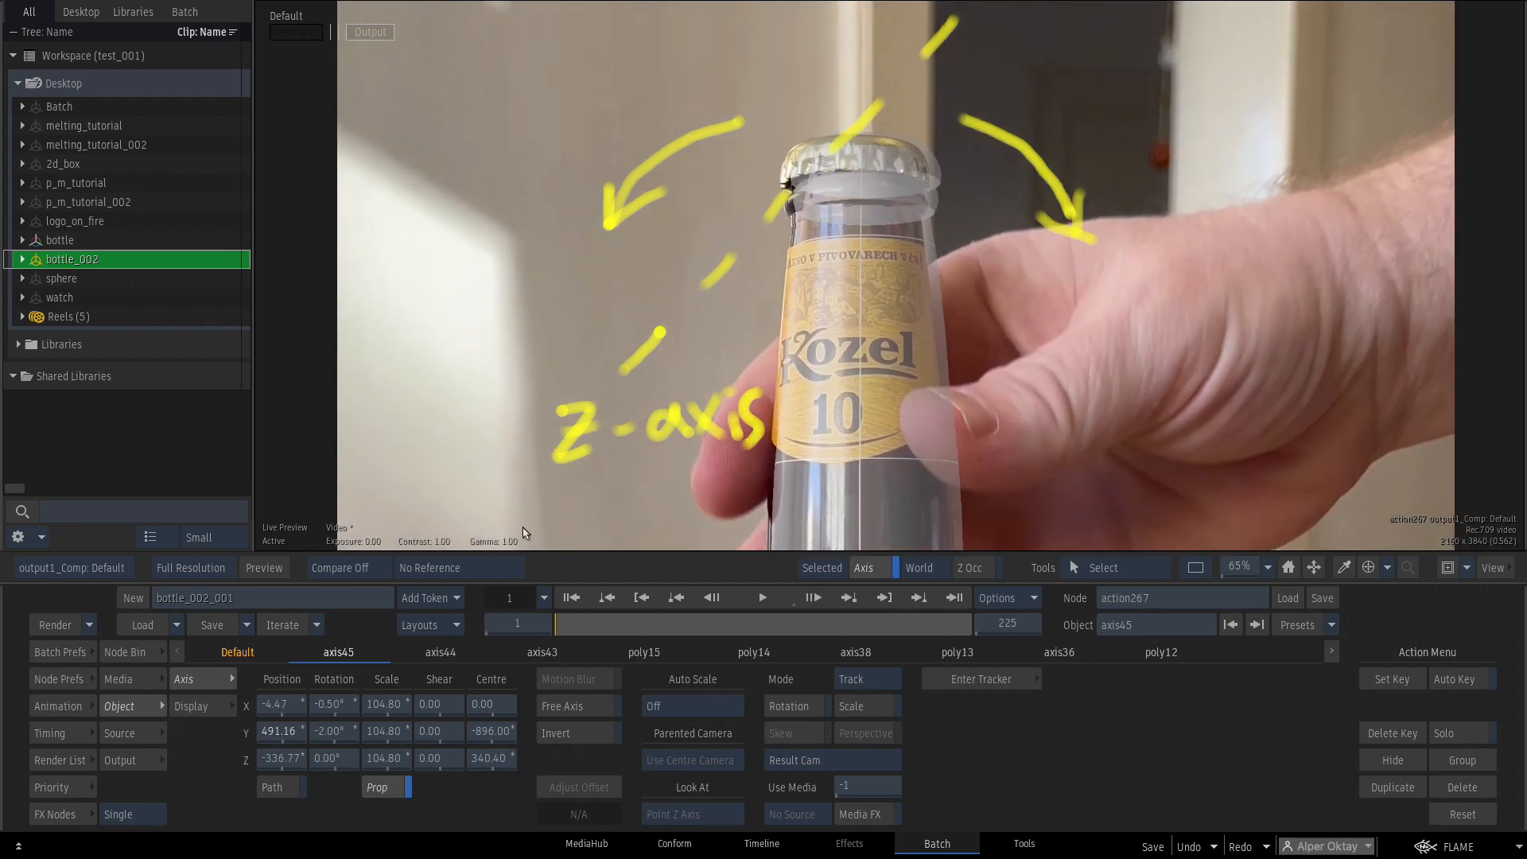
{"action": "left_click", "coordinate": [334, 755]}
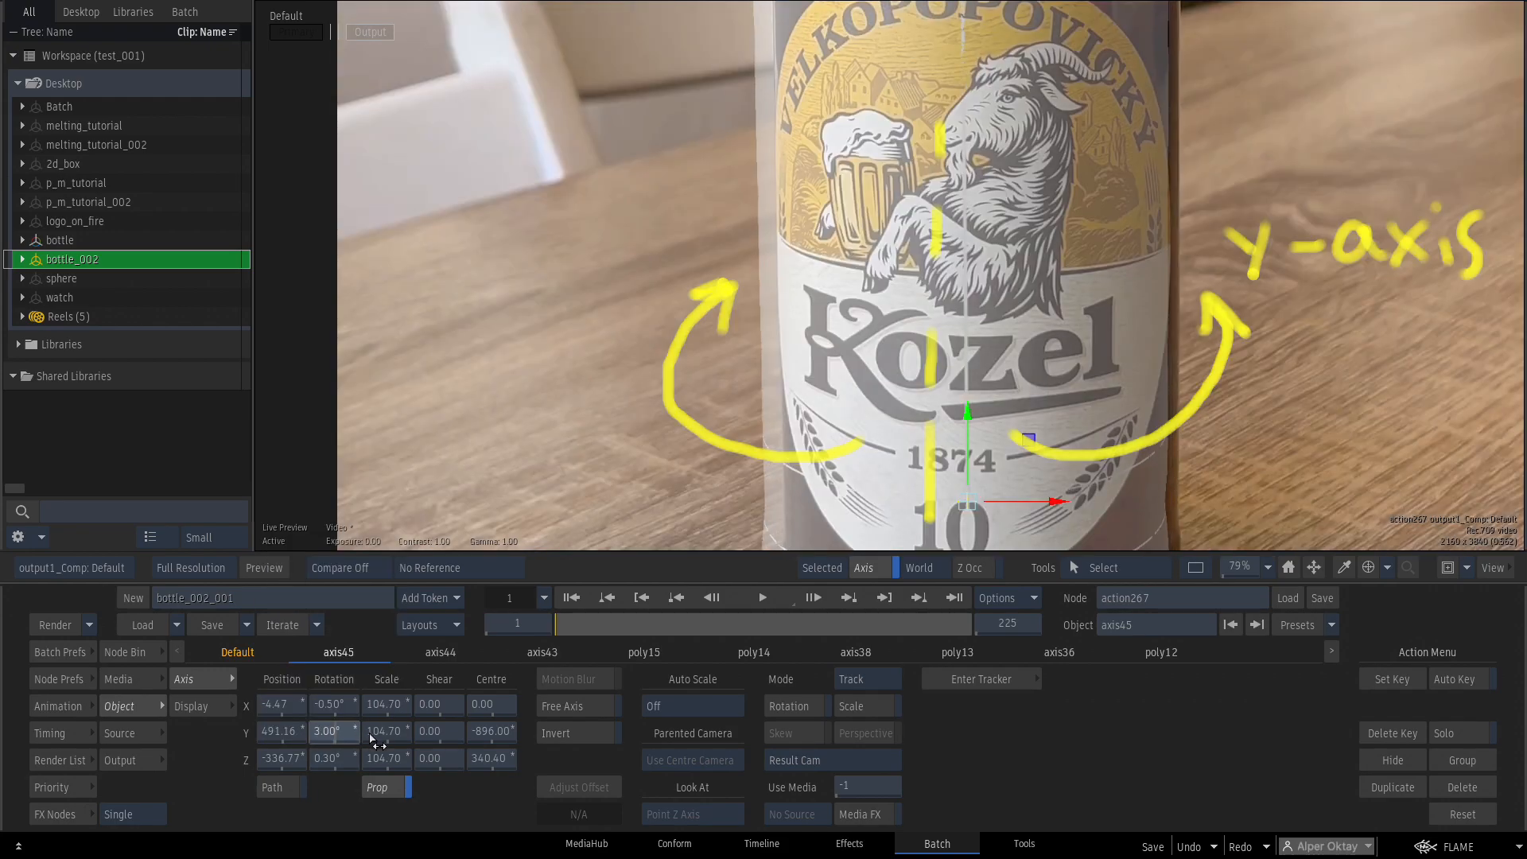
{"action": "left_click_drag", "start_coordinate": [372, 739], "coordinate": [350, 745]}
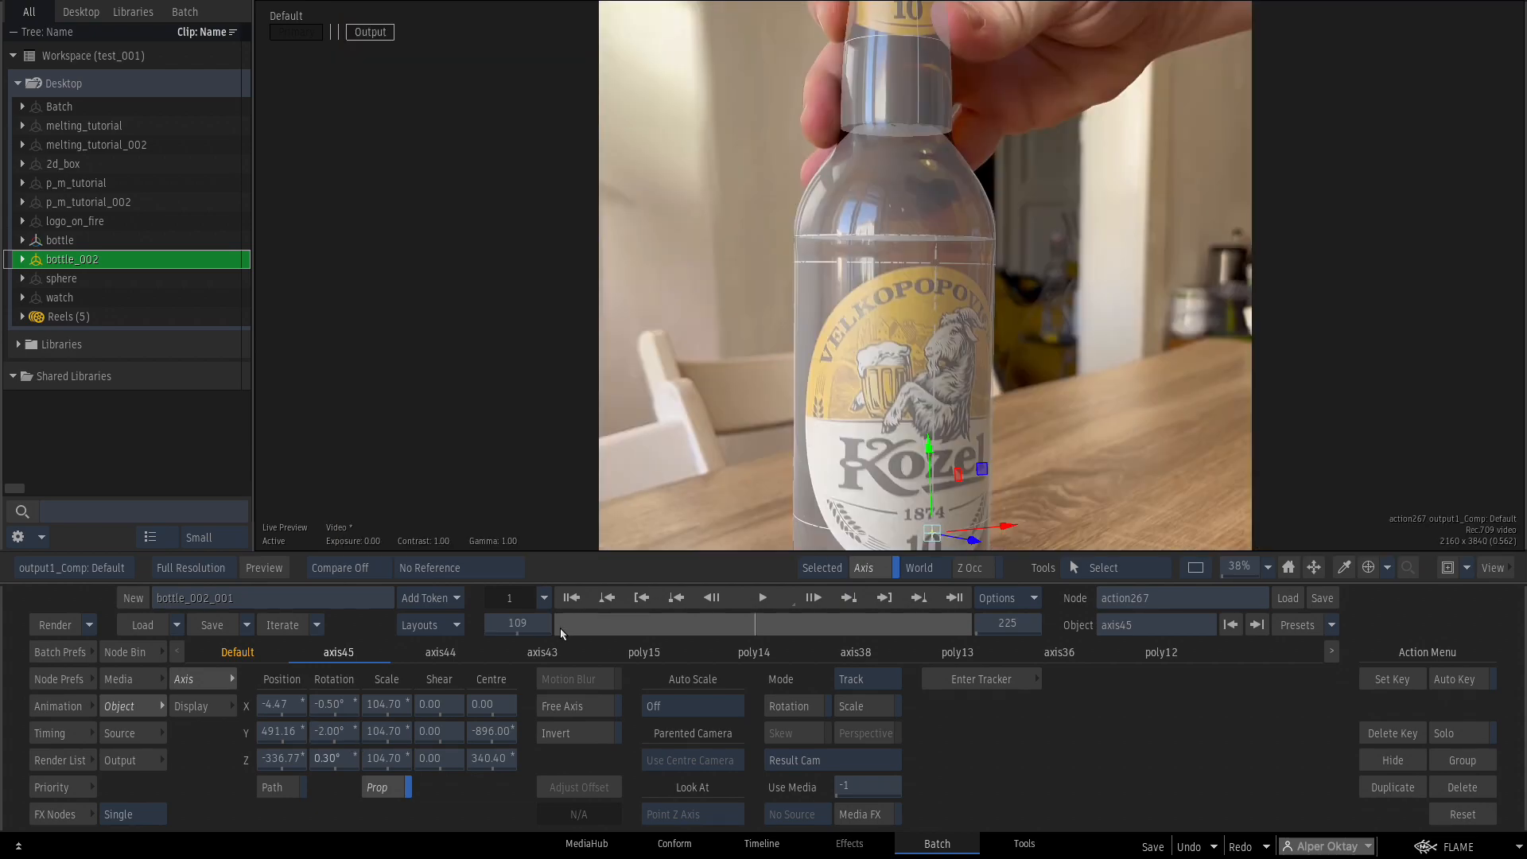
{"action": "left_click_drag", "start_coordinate": [560, 627], "coordinate": [672, 608]}
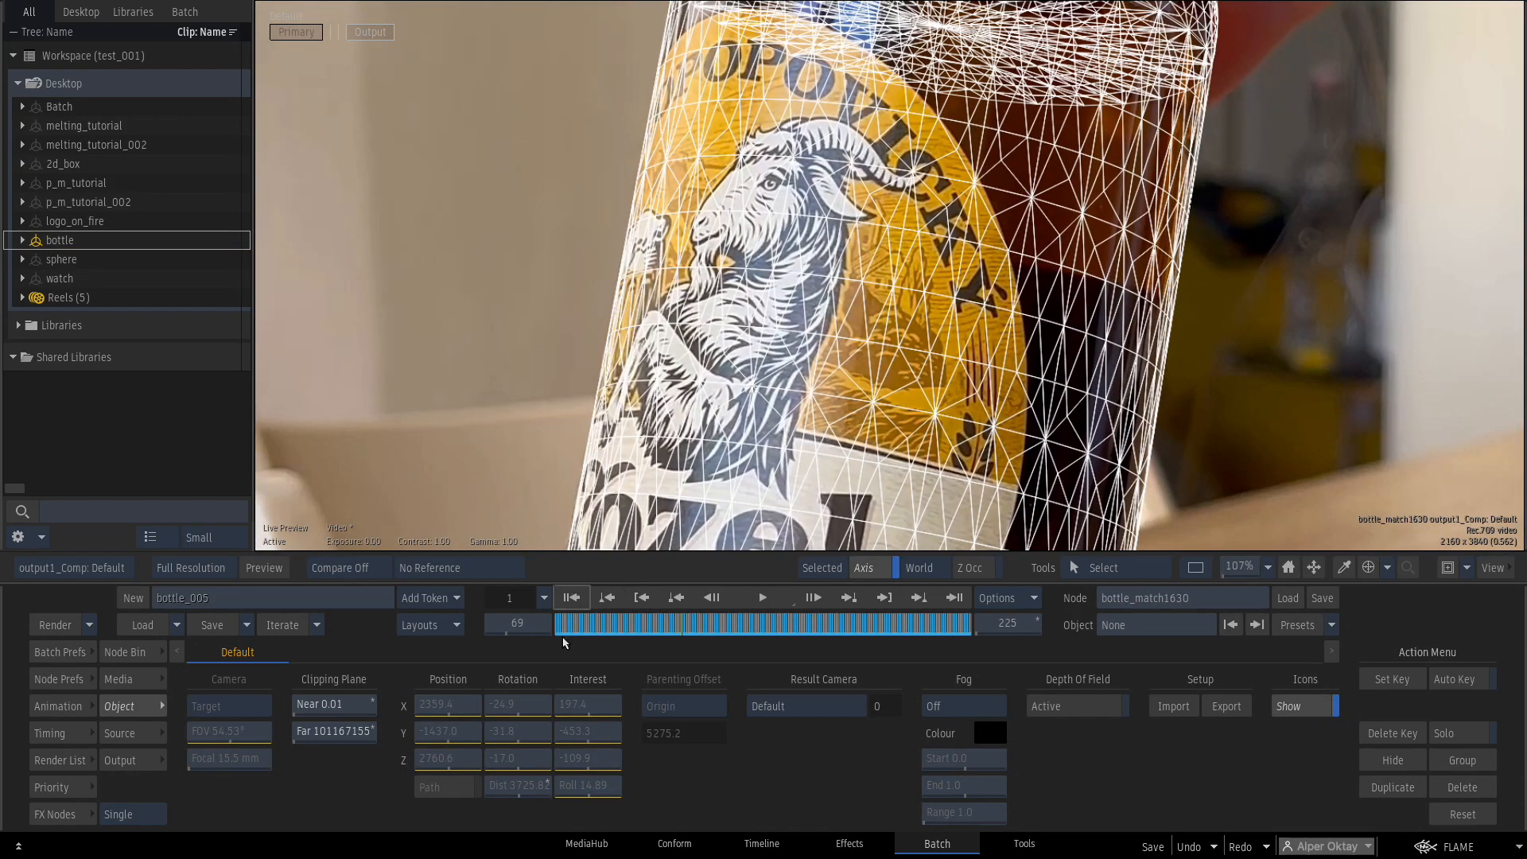
Check the match across frames, then select the ibl1 and light1 nodes in the Action Schematic.
{"action": "left_click_drag", "start_coordinate": [564, 629], "coordinate": [691, 583]}
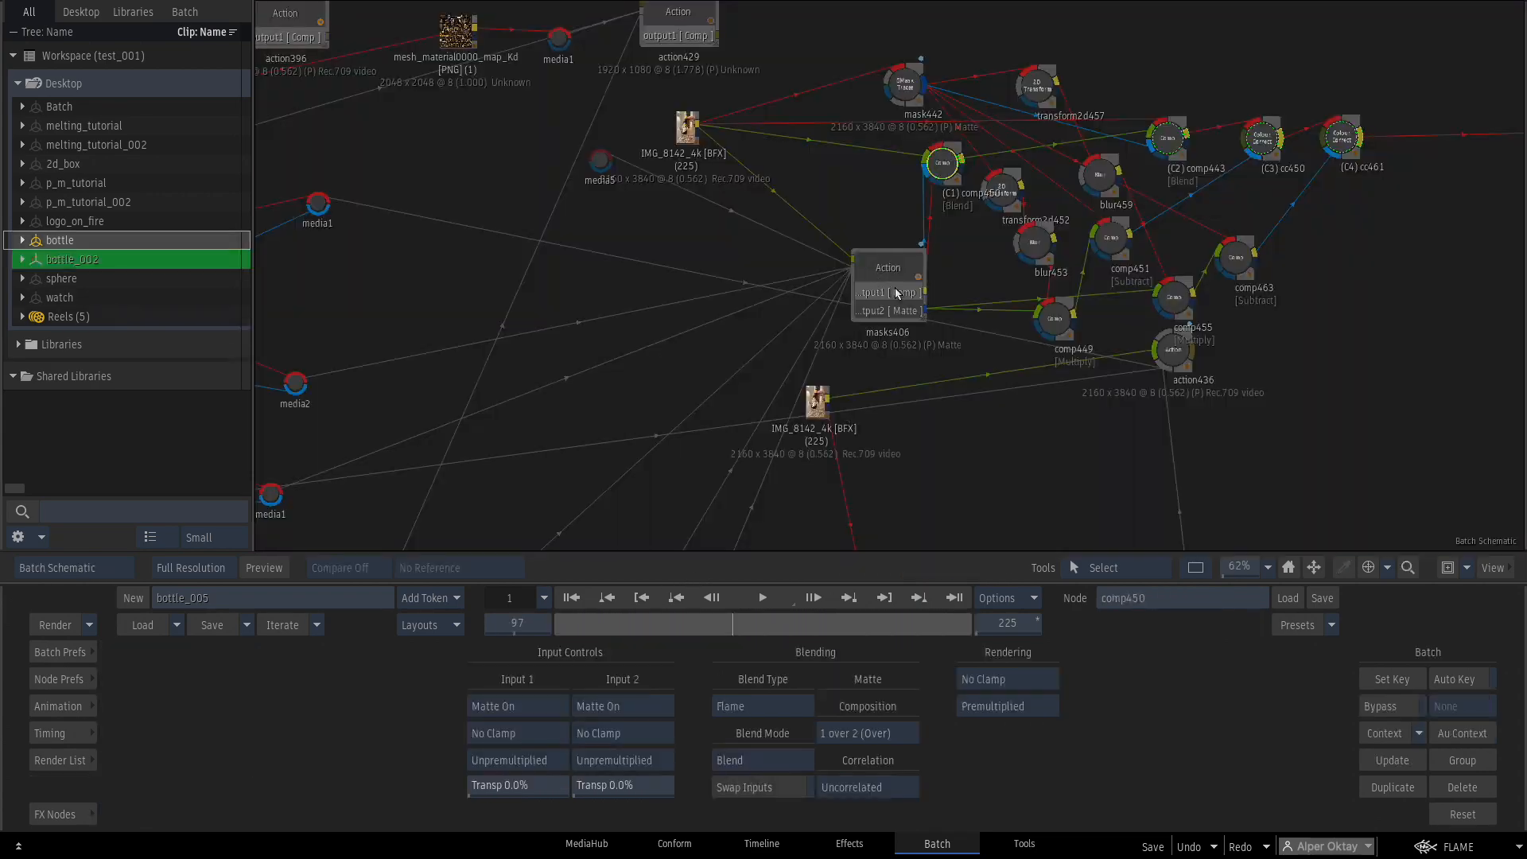
{"action": "left_click_drag", "start_coordinate": [1021, 232], "coordinate": [1068, 450]}
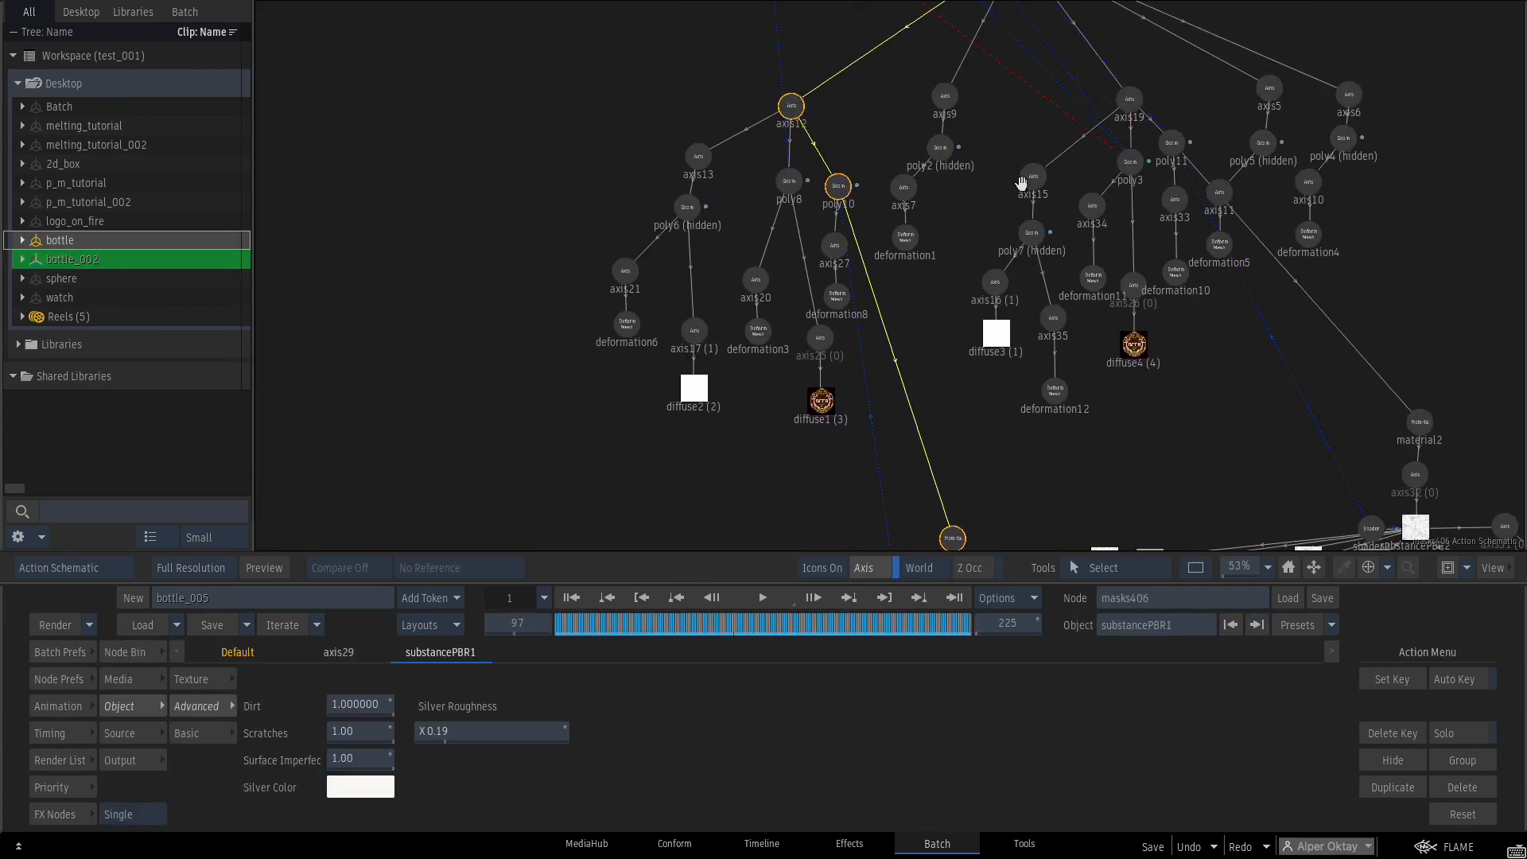
{"action": "left_click_drag", "start_coordinate": [986, 124], "coordinate": [1171, 499]}
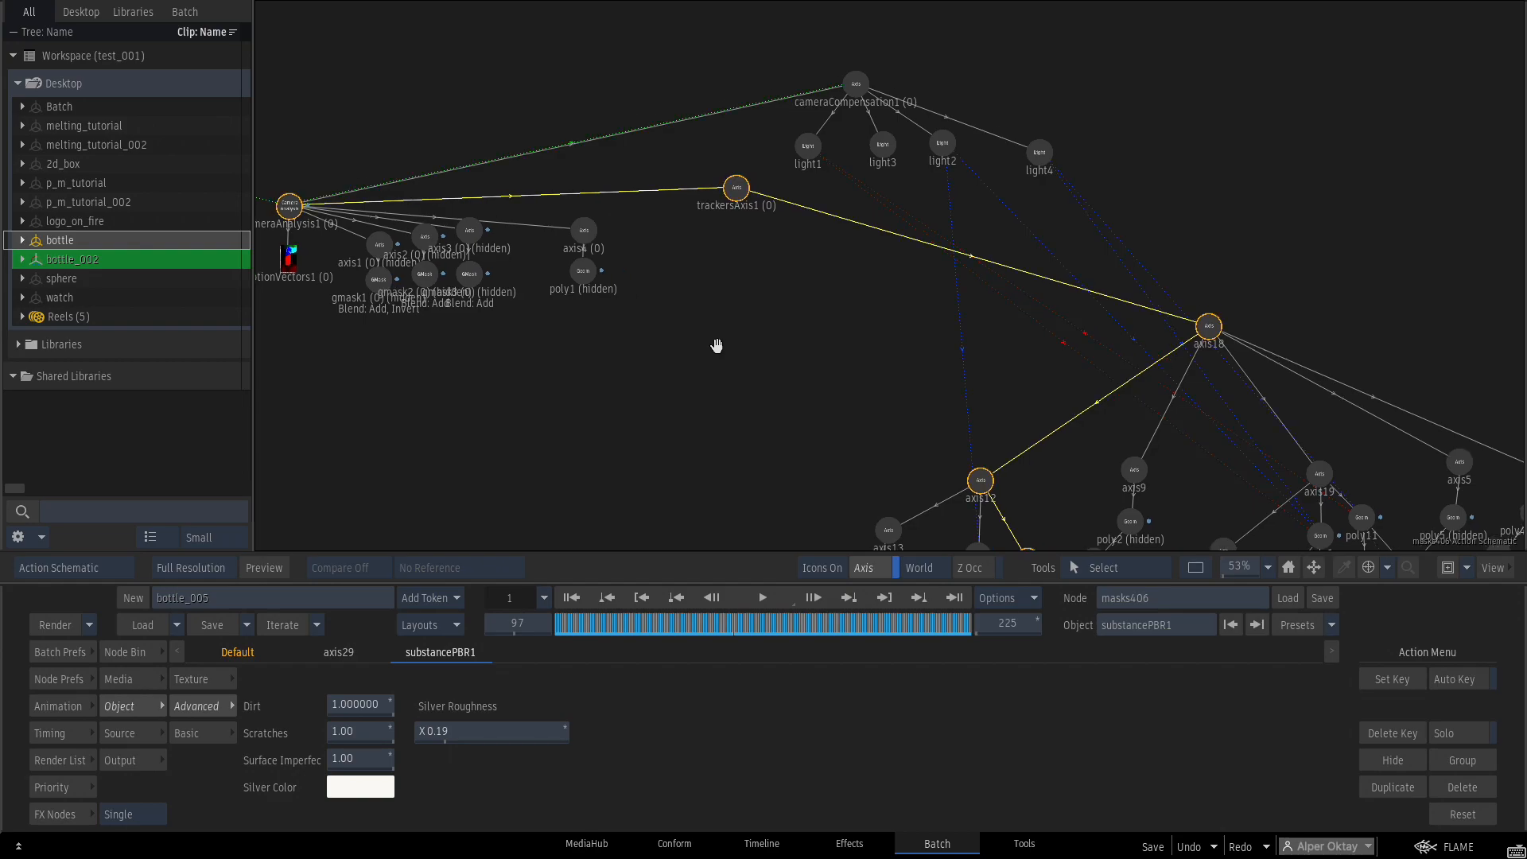
{"action": "left_click_drag", "start_coordinate": [705, 342], "coordinate": [872, 362]}
{"action": "left_click", "coordinate": [307, 377]}
{"action": "left_click_drag", "start_coordinate": [1107, 268], "coordinate": [979, 271]}
{"action": "left_click_drag", "start_coordinate": [1064, 197], "coordinate": [959, 201]}
{"action": "left_click", "coordinate": [738, 169]}
Lower material1's silver roughness to 0.21 and view the BEER label on the bottle.
{"action": "left_click_drag", "start_coordinate": [1080, 387], "coordinate": [1075, 227]}
{"action": "left_click_drag", "start_coordinate": [1026, 509], "coordinate": [994, 72]}
{"action": "left_click", "coordinate": [959, 228]}
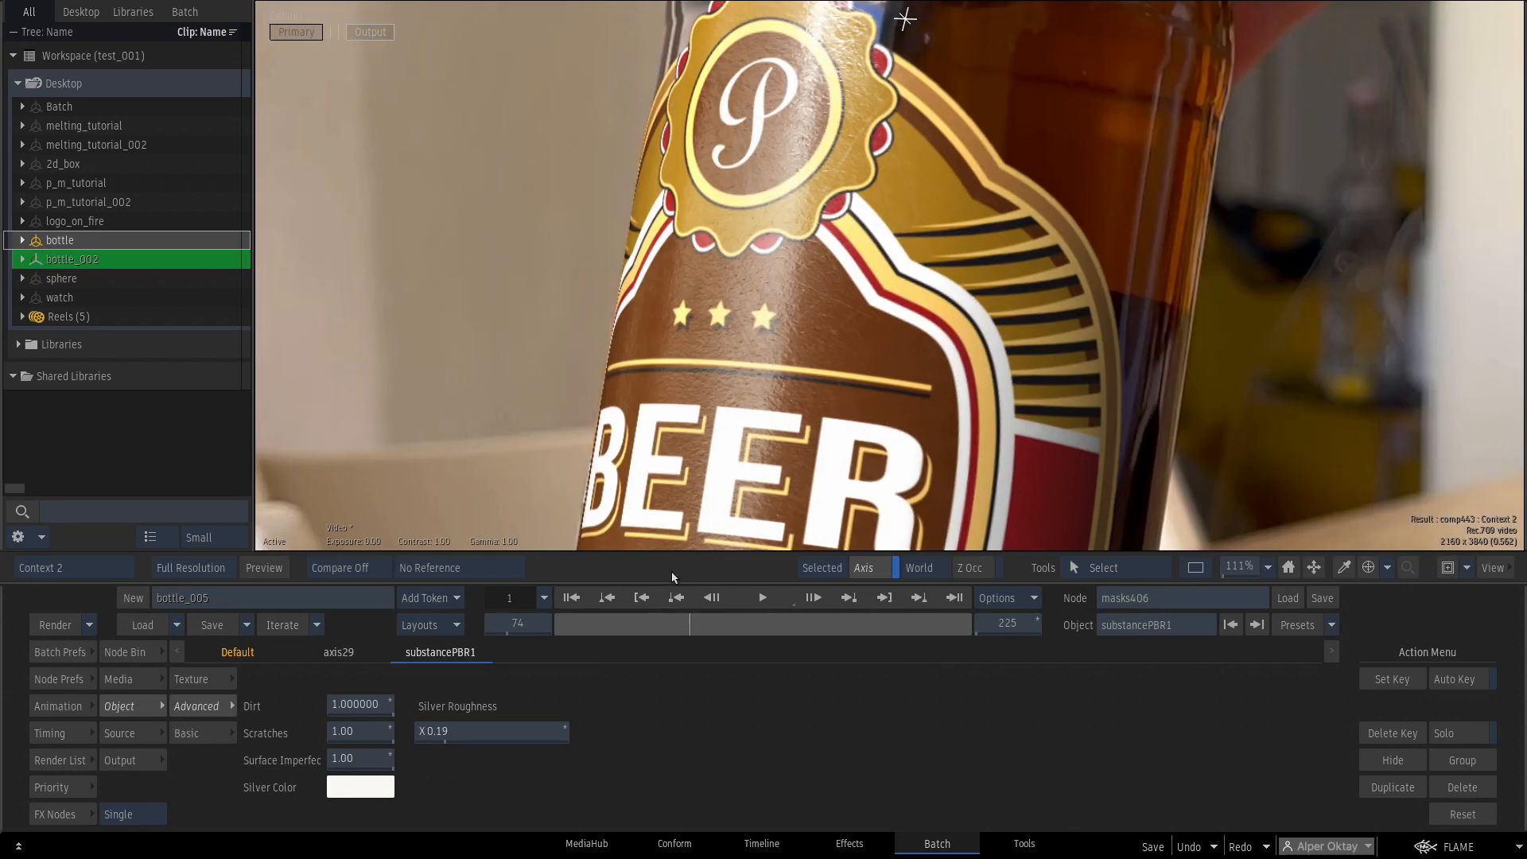
{"action": "left_click_drag", "start_coordinate": [458, 743], "coordinate": [480, 734]}
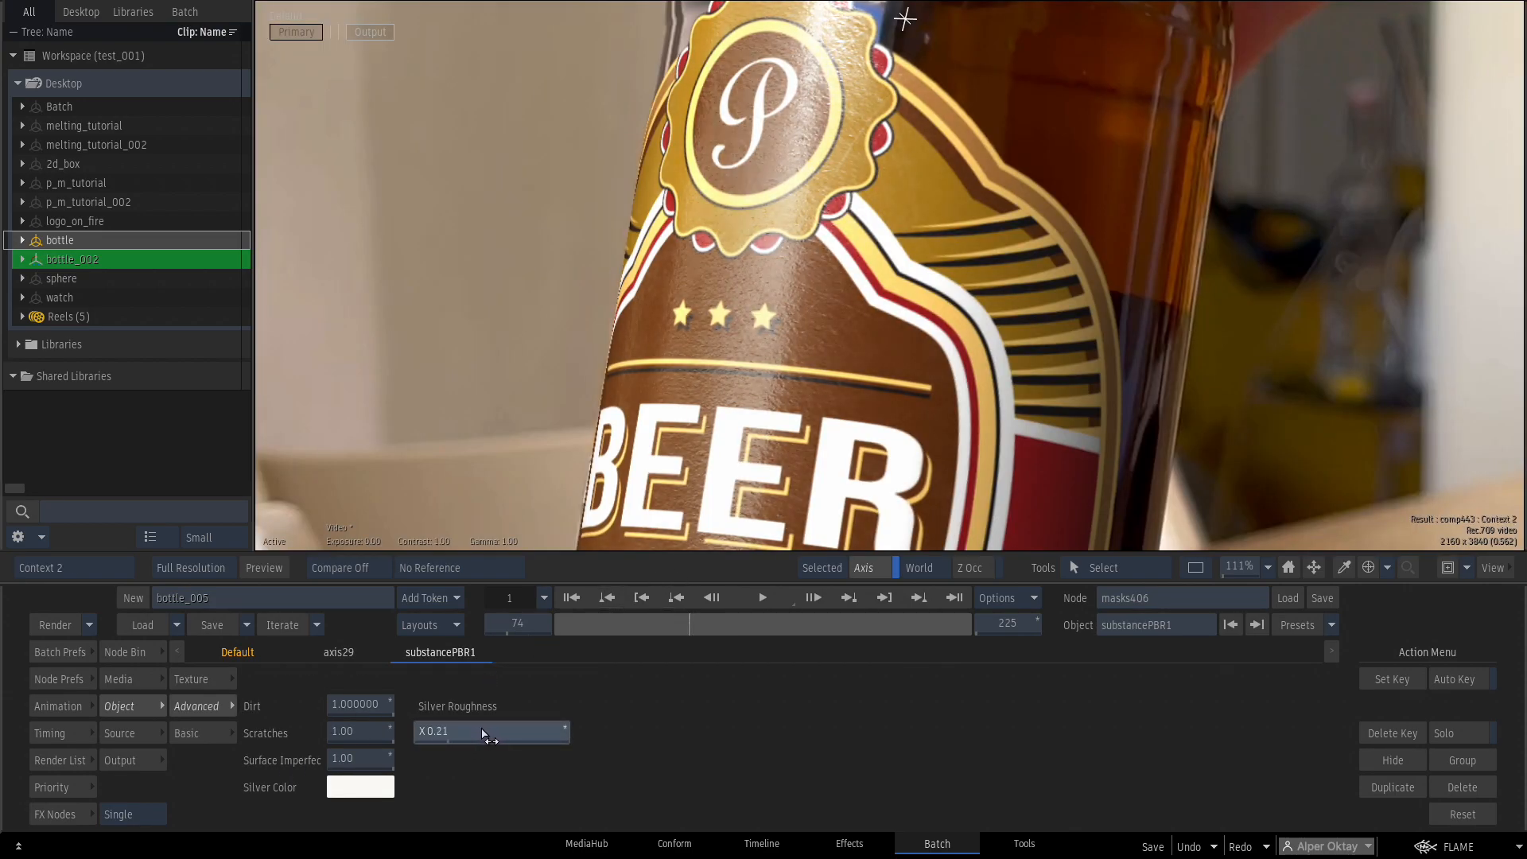